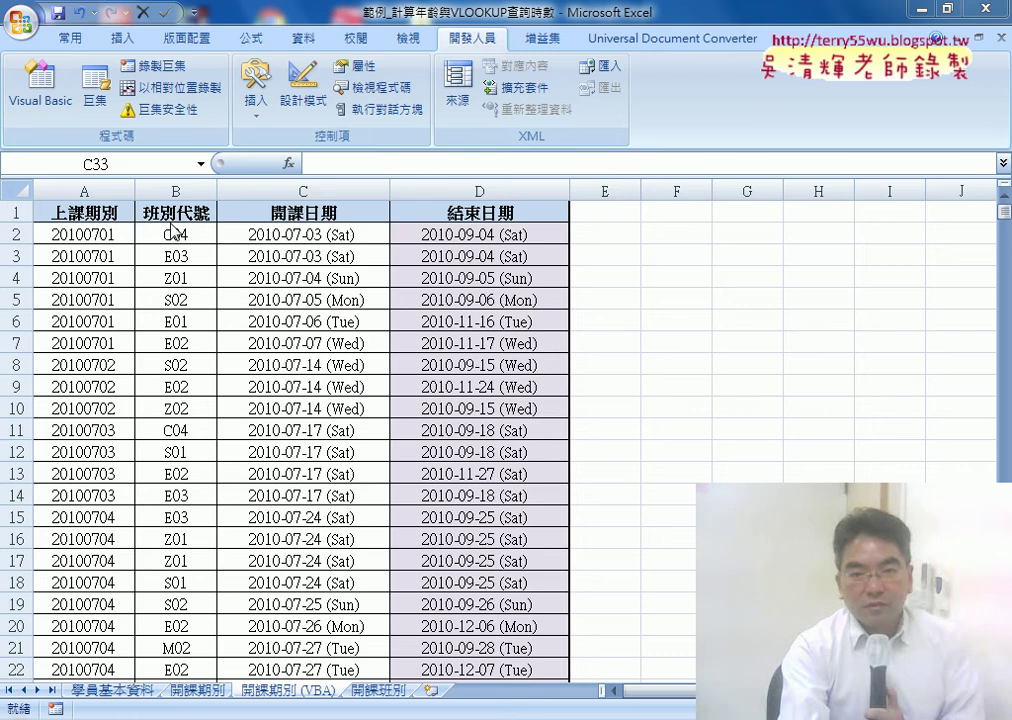
Step: Review the class codes and the 開課班別 sheet's 班別 and 課程時數 headers, then return to 開課期別 (VBA)
left_click(172, 190)
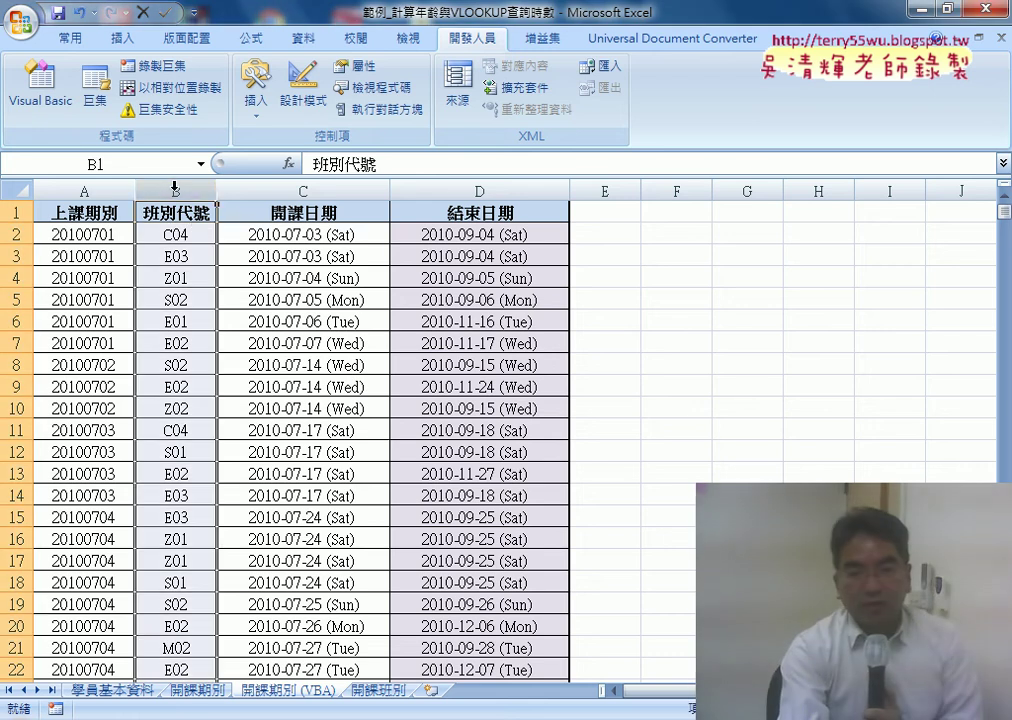
left_click(380, 690)
left_click(45, 234)
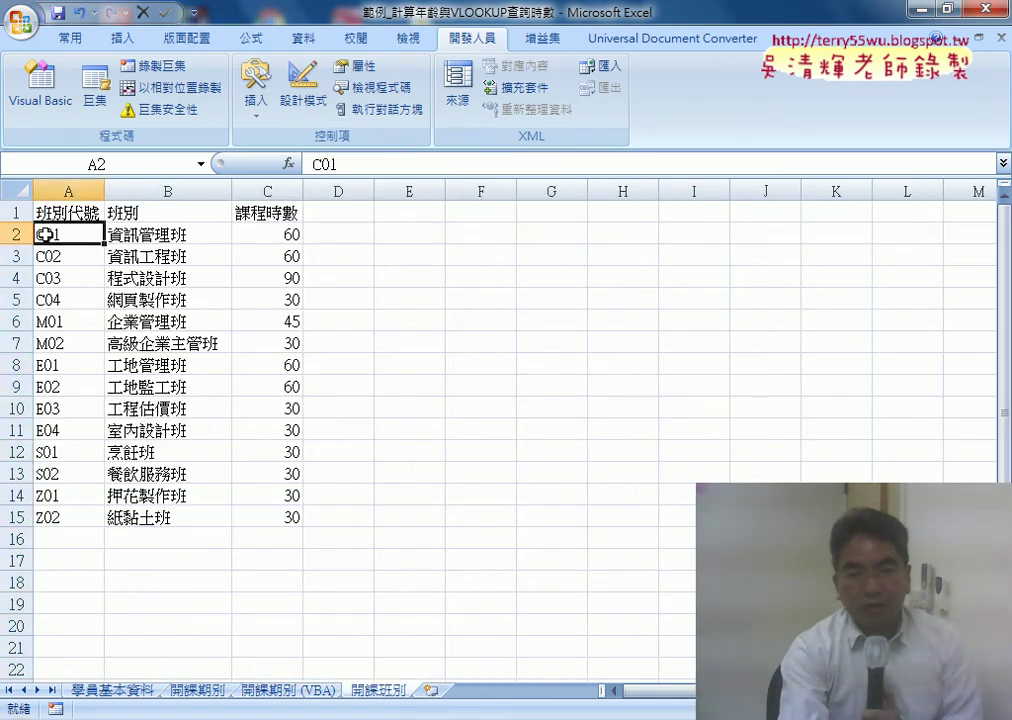
left_click(175, 214)
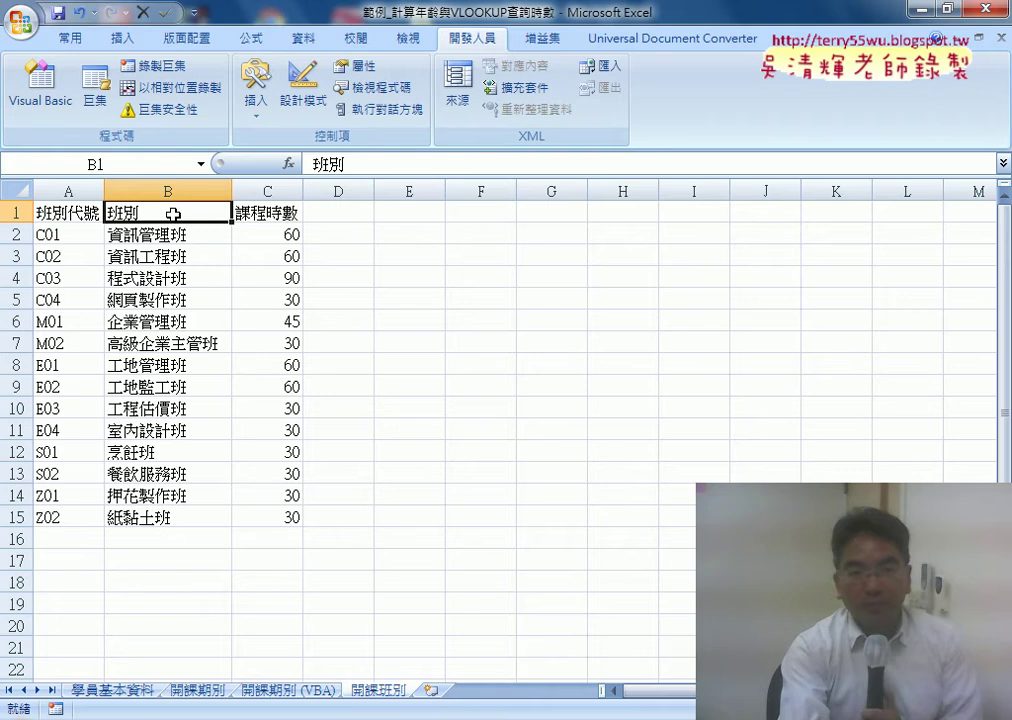
left_click(279, 214)
left_click(296, 692)
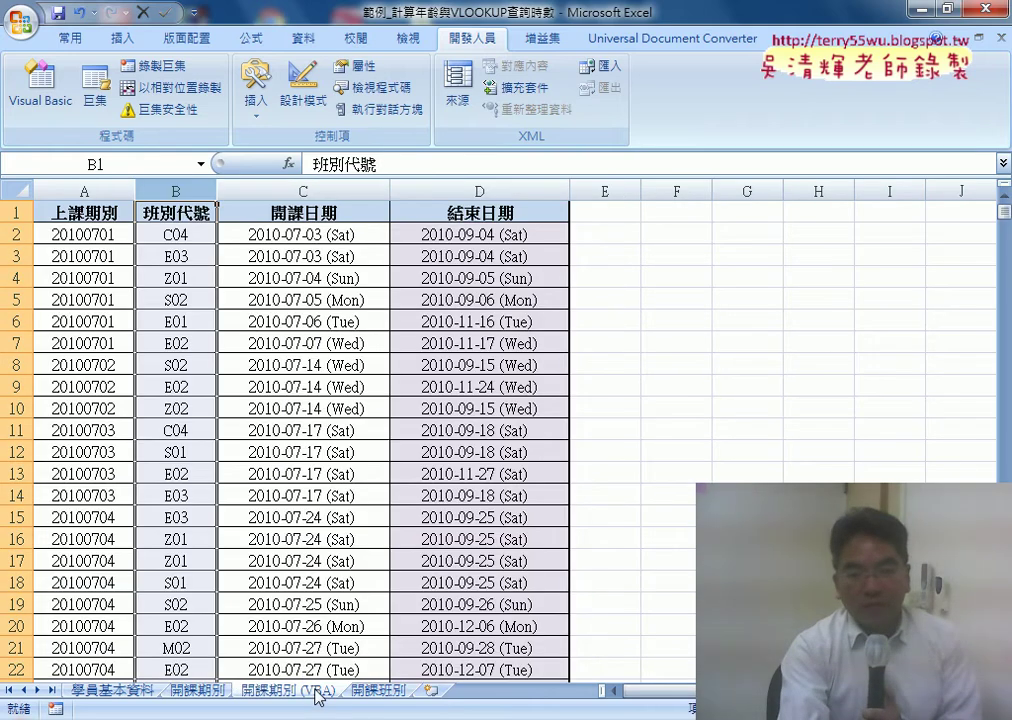
Step: Duplicate the 開課期別 (VBA) sheet and delete the copy's 上課期別 column
left_click_drag(316, 691, 357, 691, "ctrl")
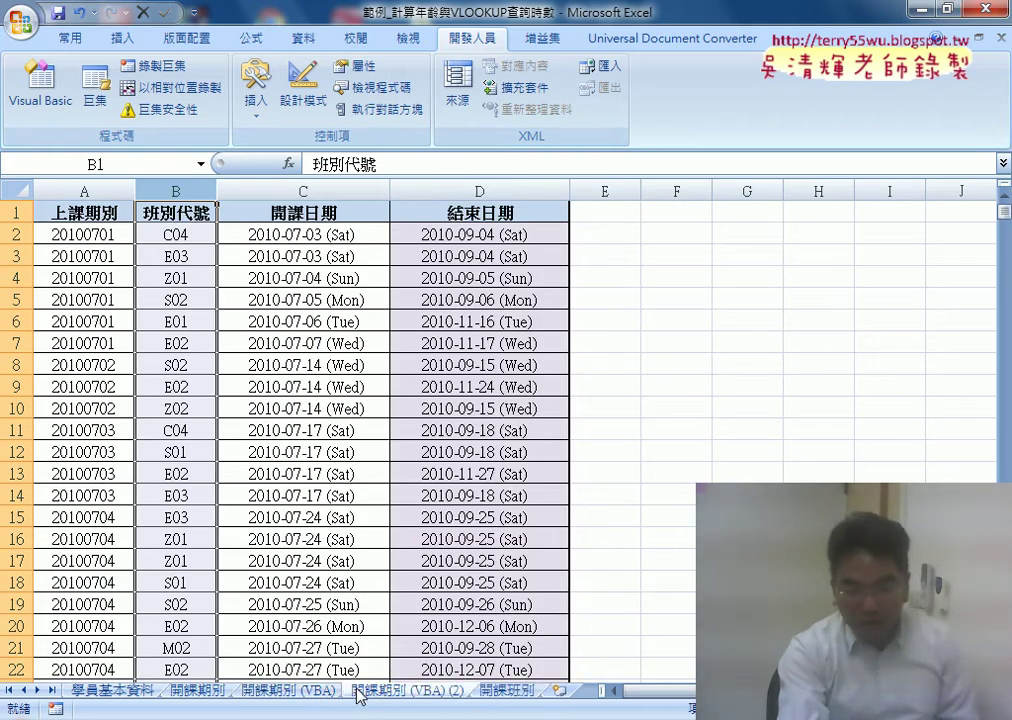
left_click(84, 191)
right_click(95, 272)
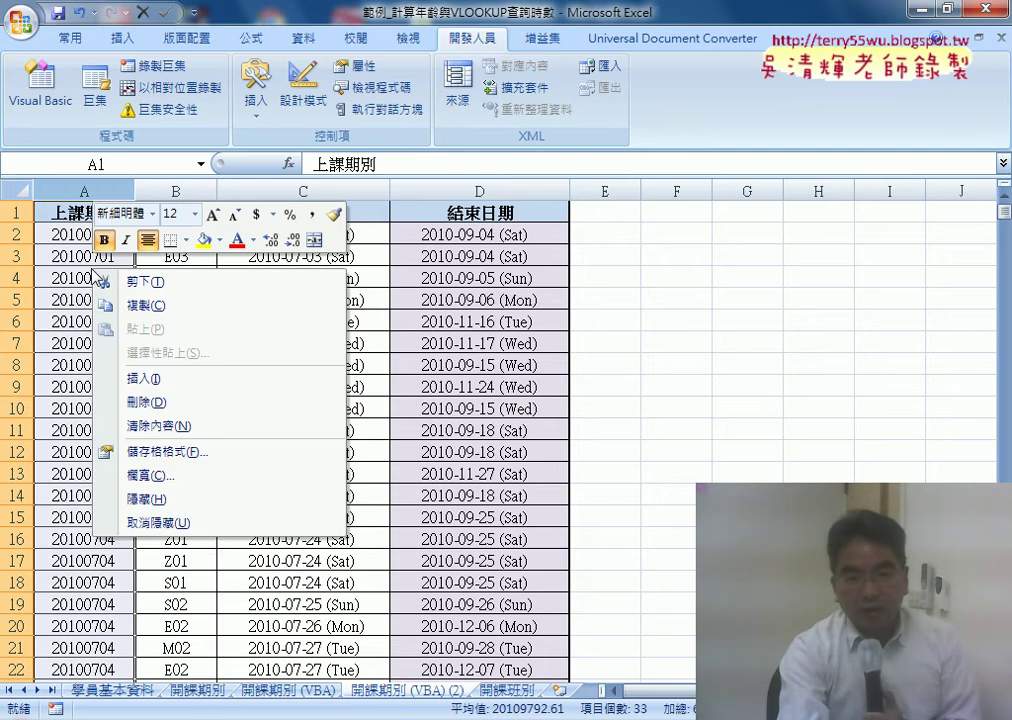
left_click(140, 402)
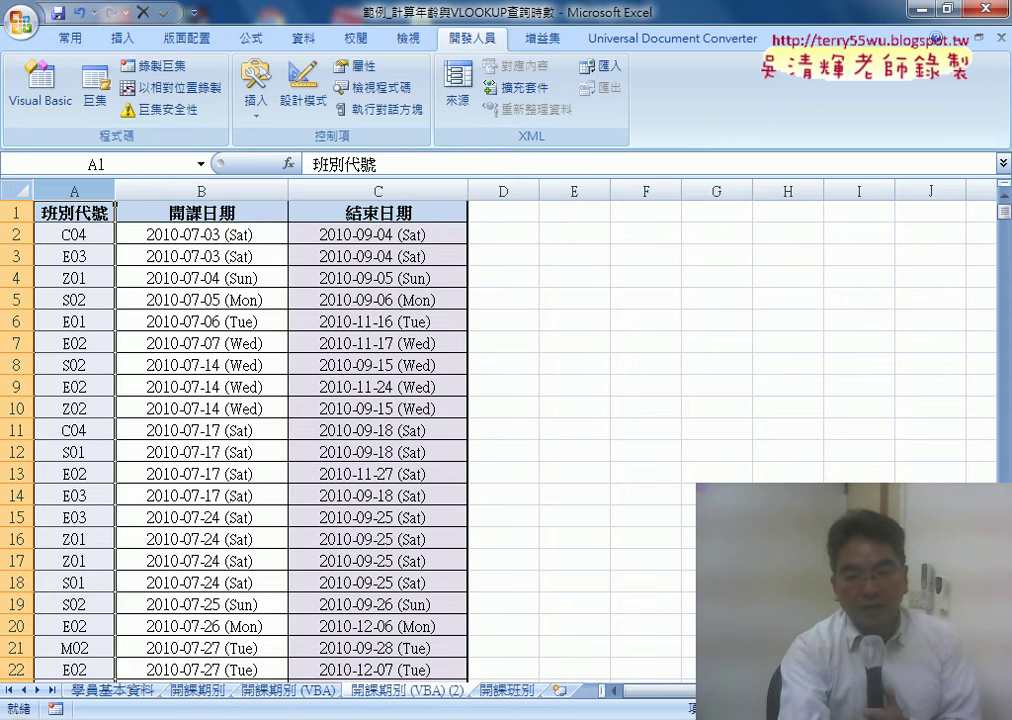
Step: Copy the 班別 and 課程時數 headers from the 開課班別 sheet
left_click(510, 690)
left_click_drag(160, 212, 240, 212)
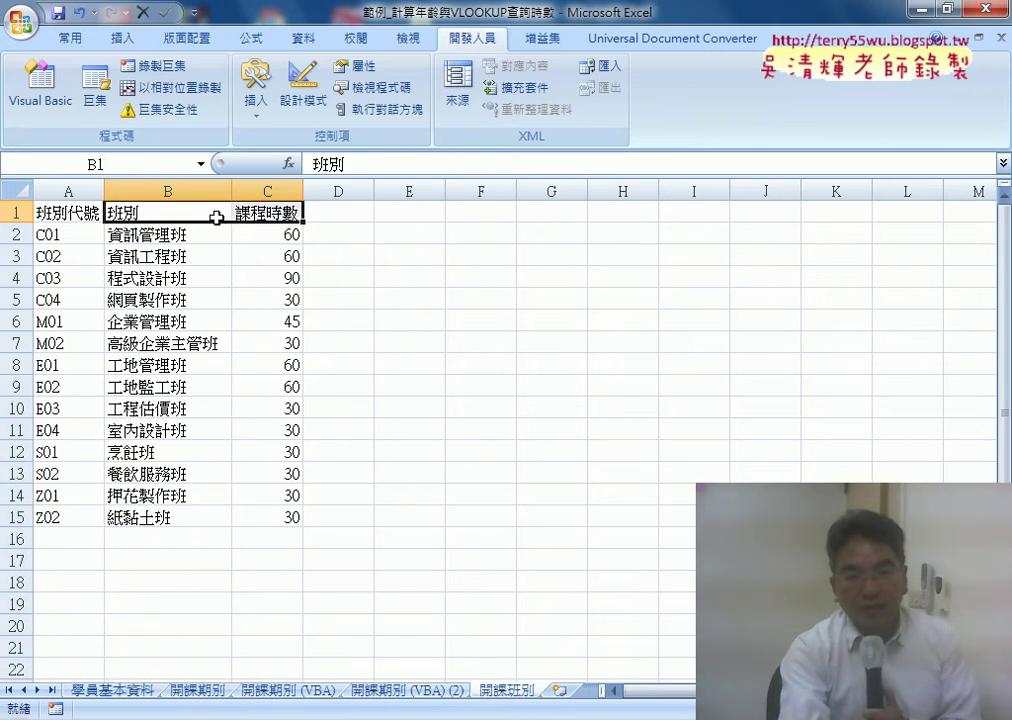
right_click(215, 214)
left_click(245, 255)
left_click(405, 690)
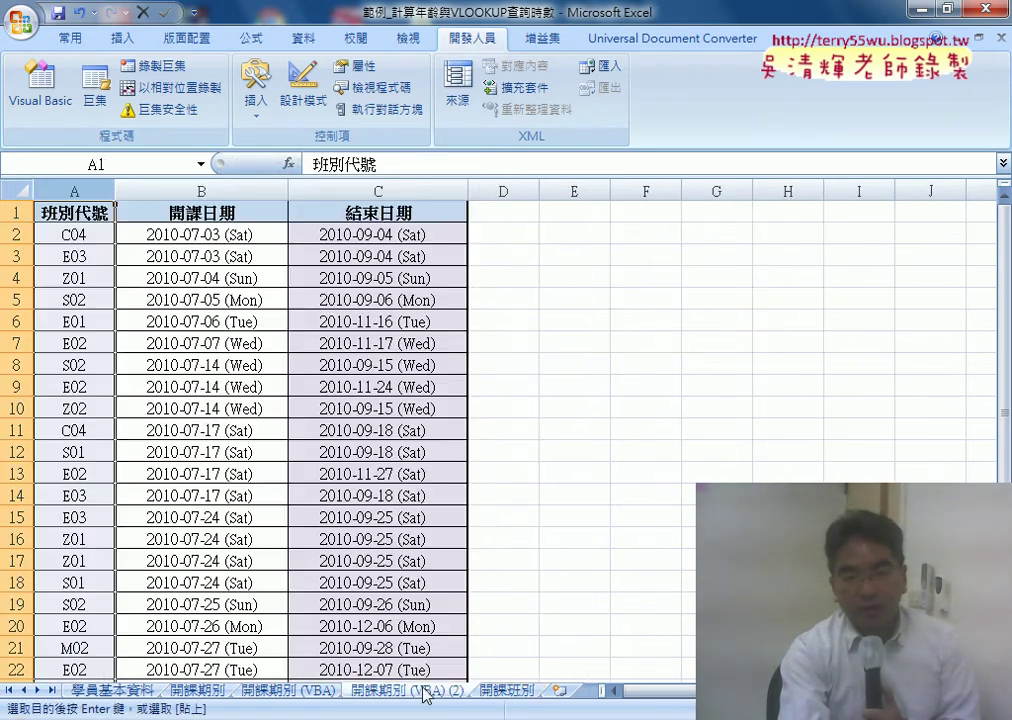
Step: Paste 班別 and 課程時數 into B1:C1 using Match Destination Formatting
right_click(207, 216)
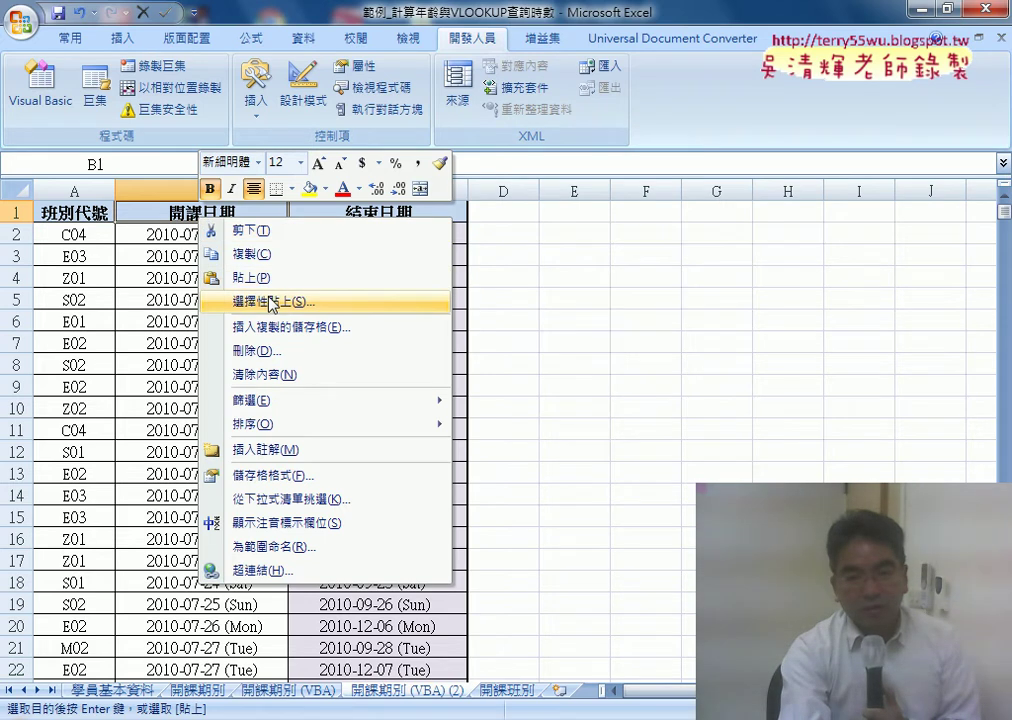
left_click(252, 278)
left_click(486, 236)
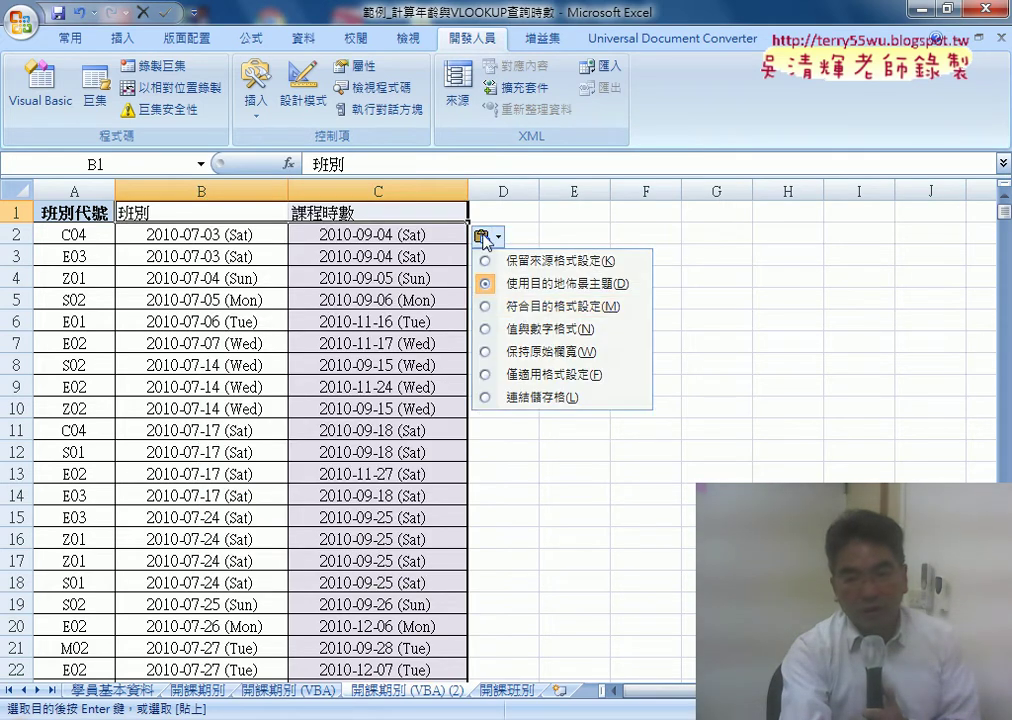
left_click(527, 308)
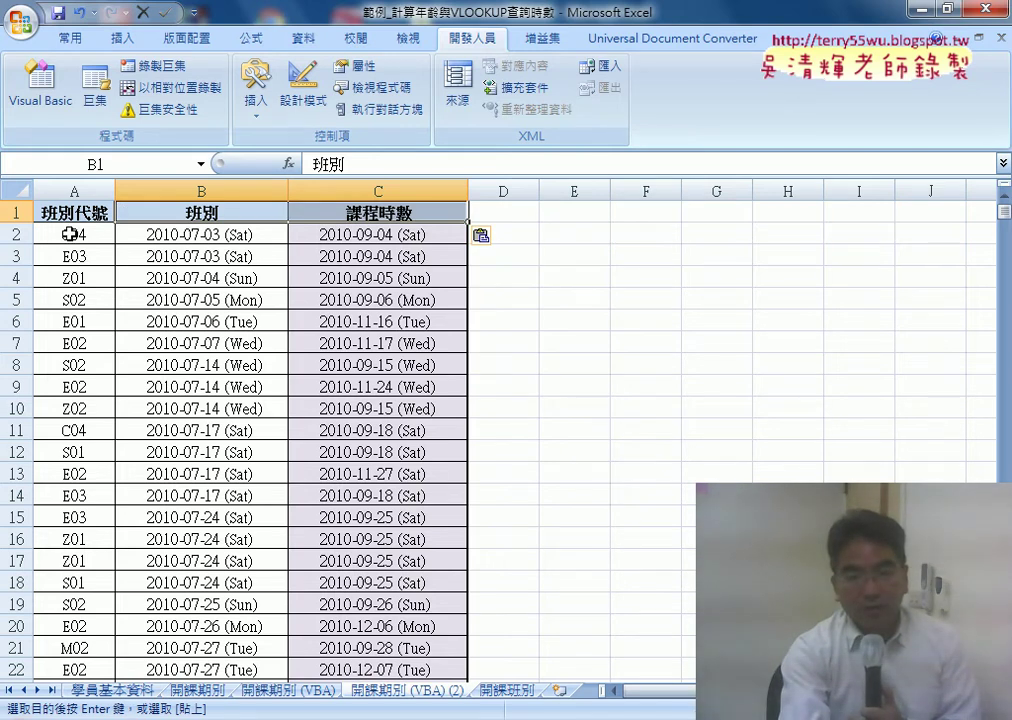
left_click_drag(69, 233, 96, 231)
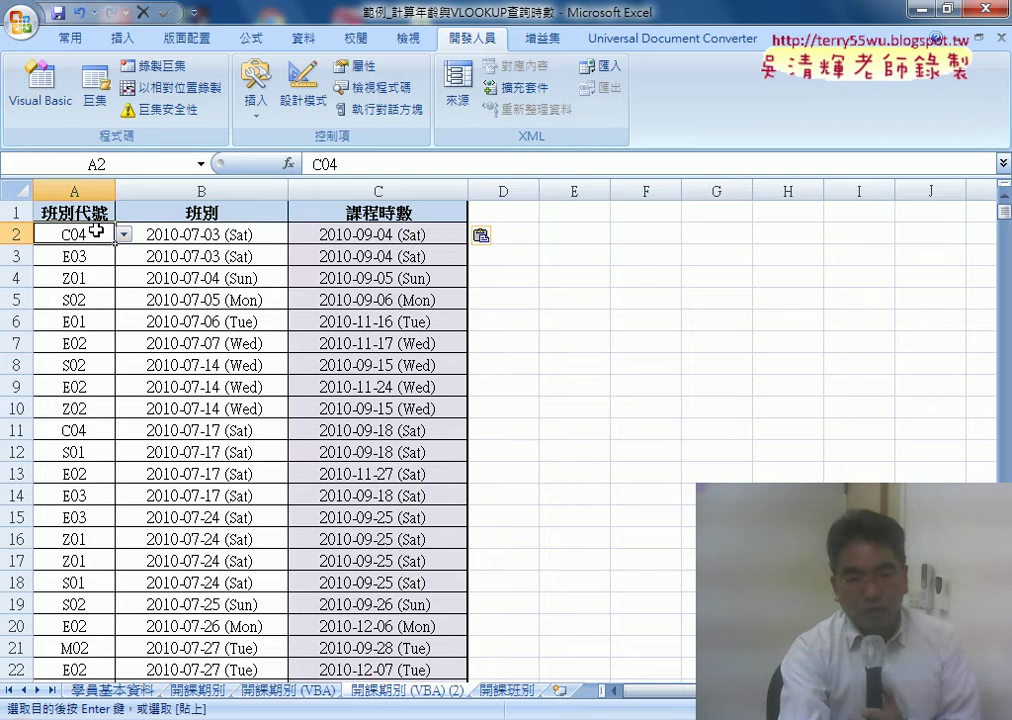
Step: Clear the old data rows from row 2 down to row 34
key("shift+Right")
key("shift+Right")
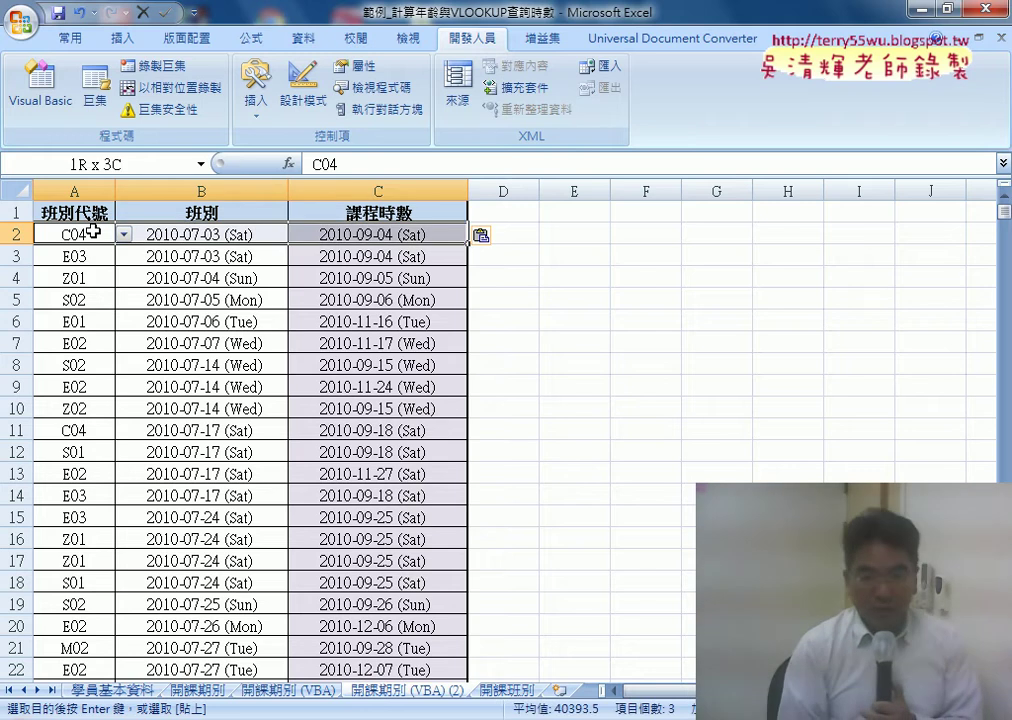
key("ctrl+shift+Down")
key("Delete")
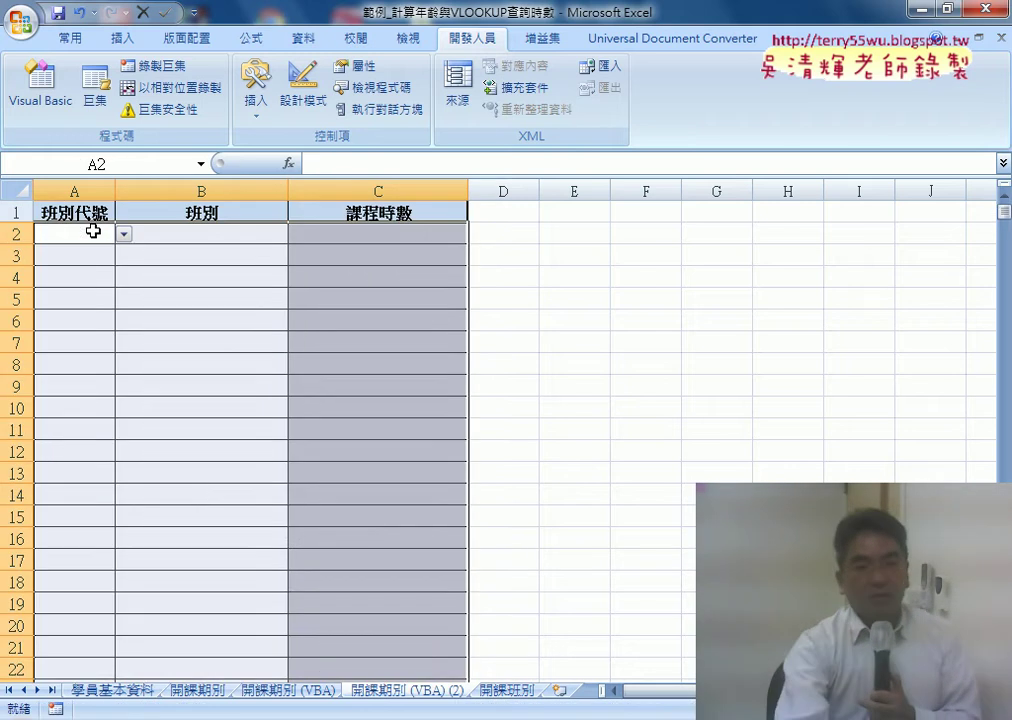
left_click(223, 295)
Step: Pick class code C04 from A2's dropdown list
left_click(84, 236)
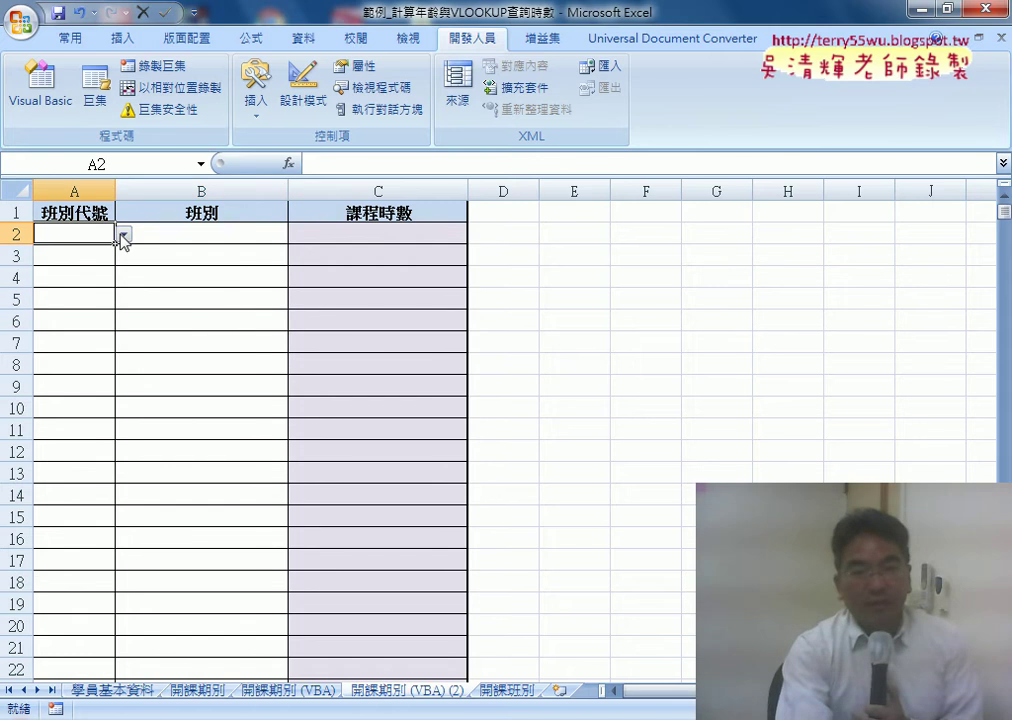
left_click(122, 235)
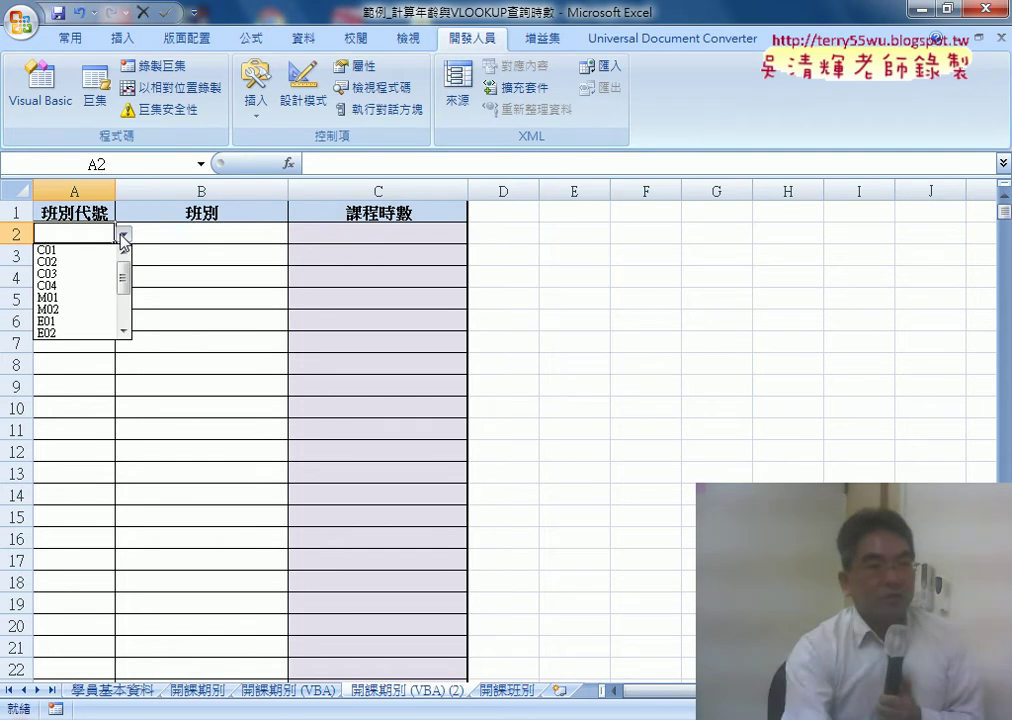
left_click(79, 286)
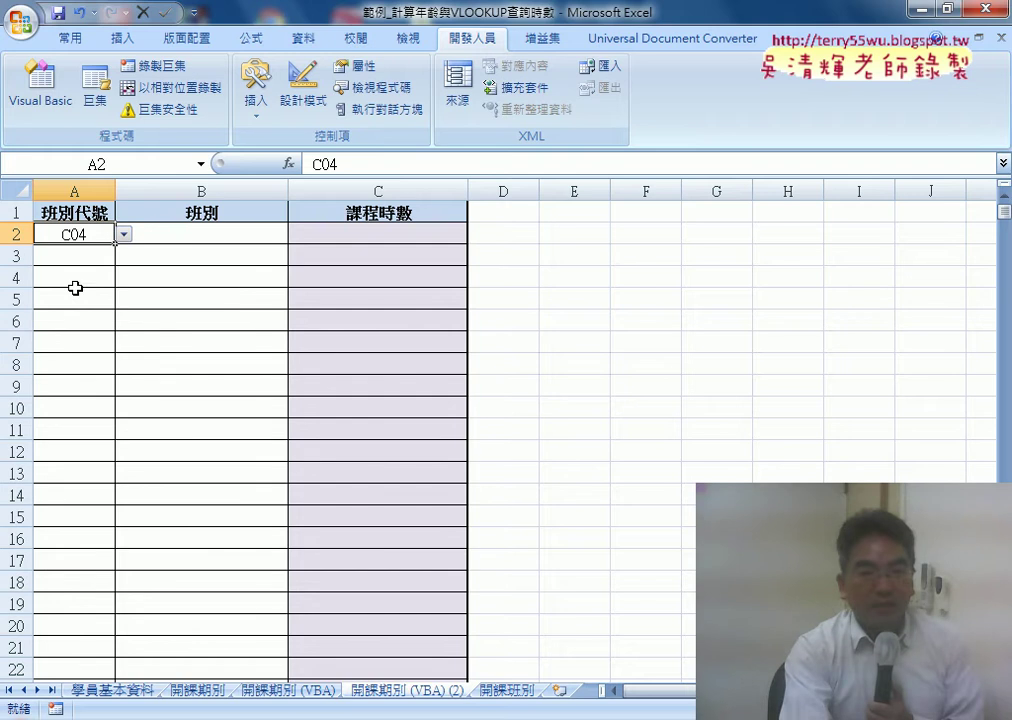
left_click(231, 231)
left_click(341, 231)
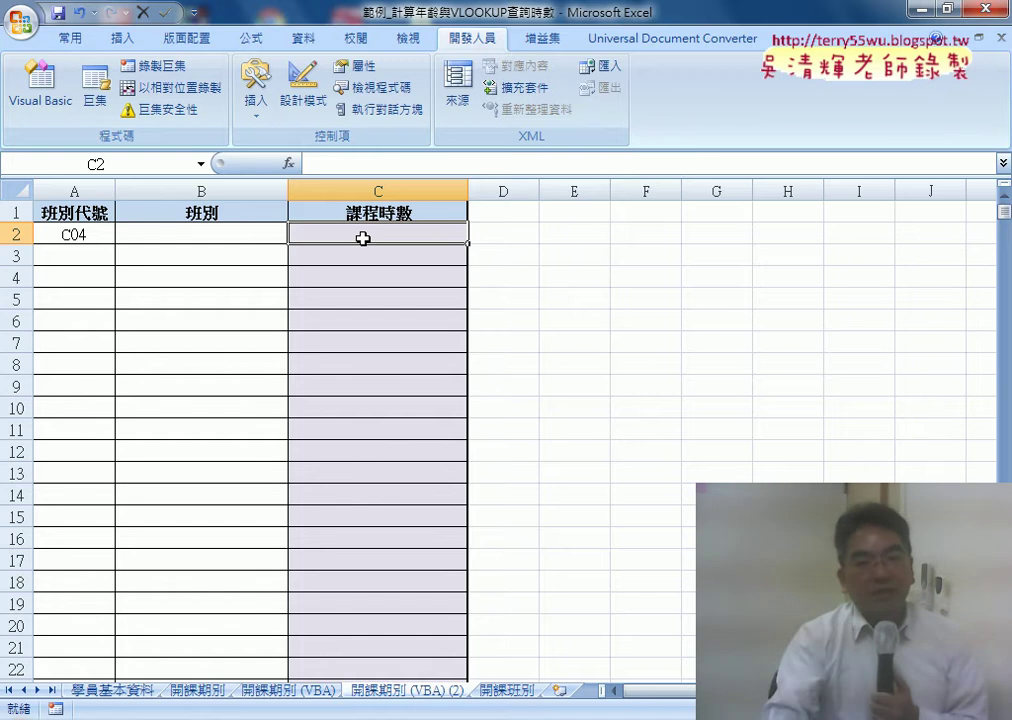
left_click(192, 232)
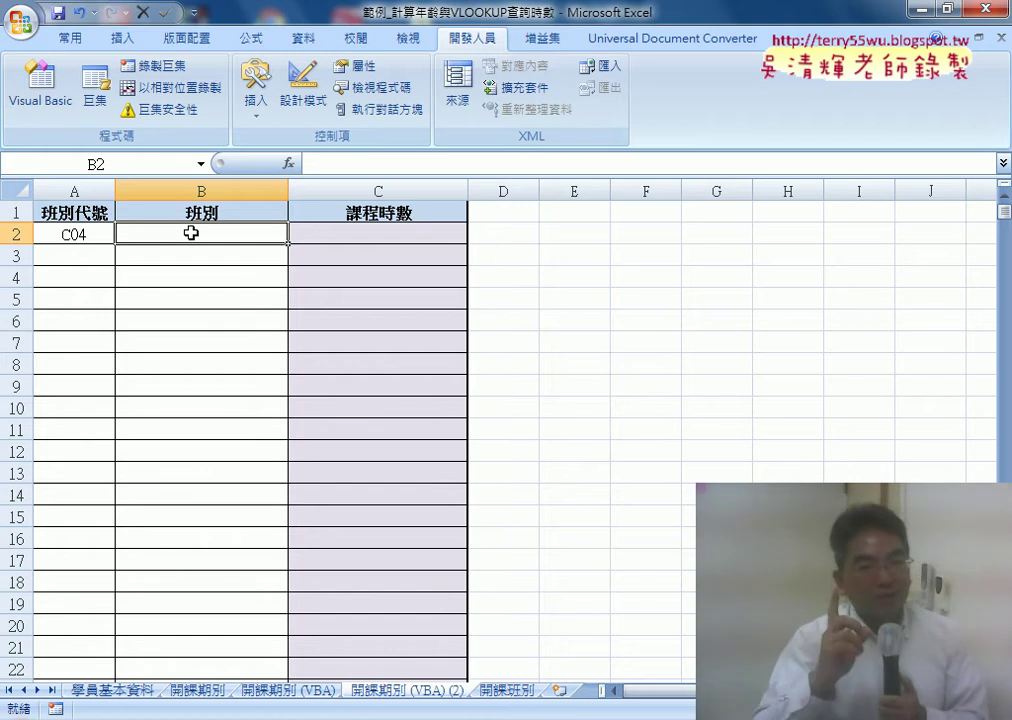
Step: Open the VBA editor and enlarge its window and project panes
left_click(42, 95)
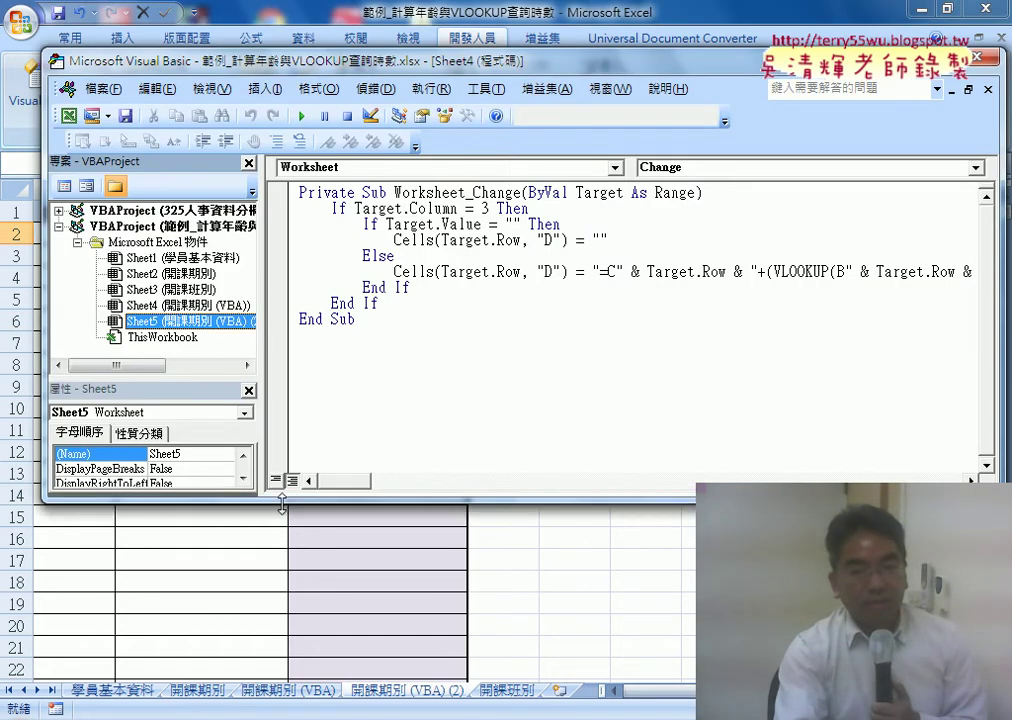
left_click_drag(281, 490, 283, 540)
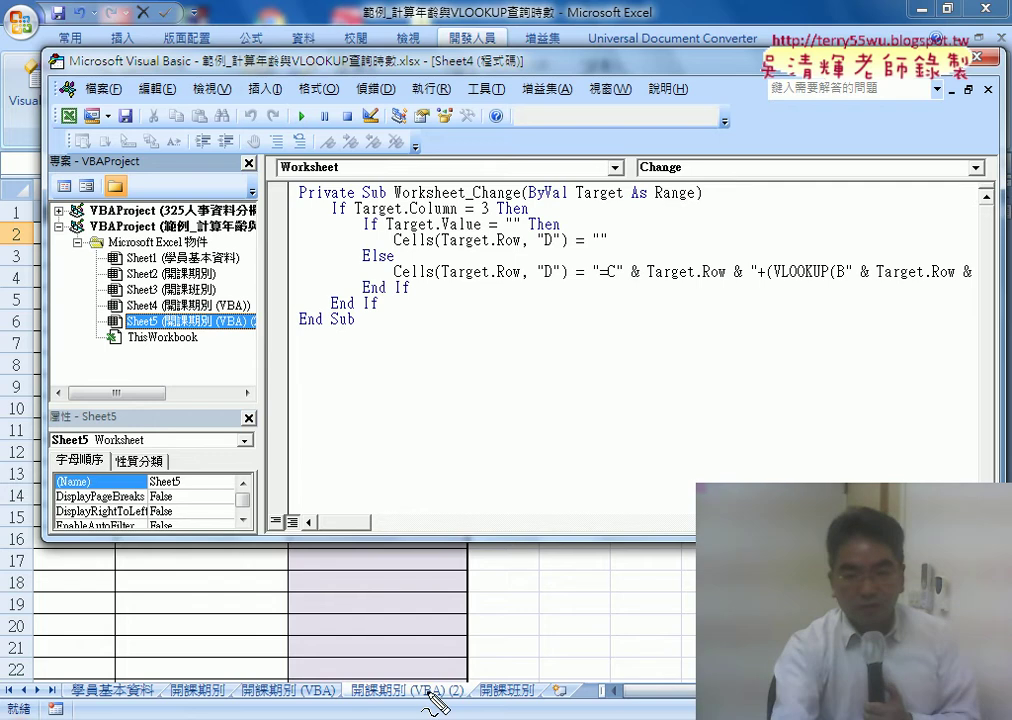
left_click_drag(452, 706, 437, 705)
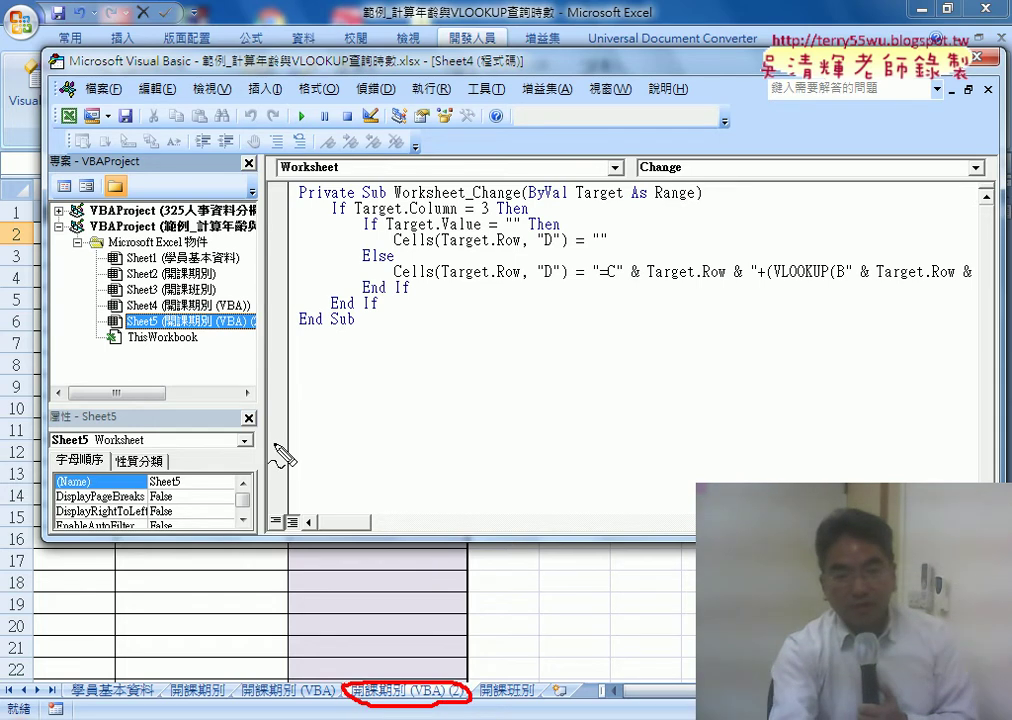
left_click_drag(125, 340, 250, 345)
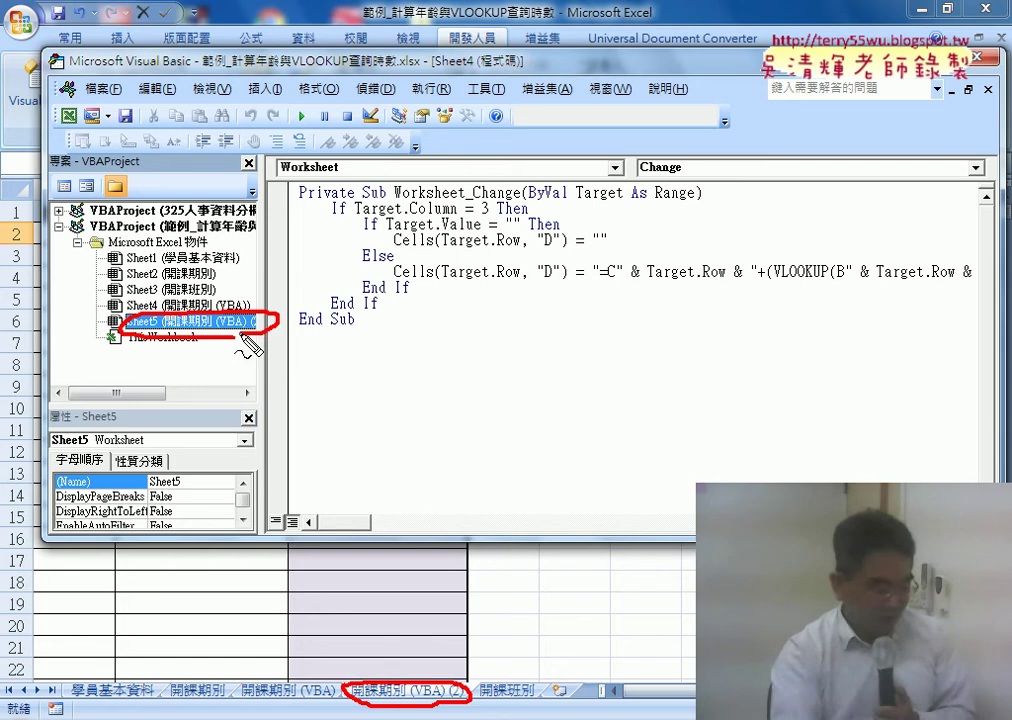
key("Escape")
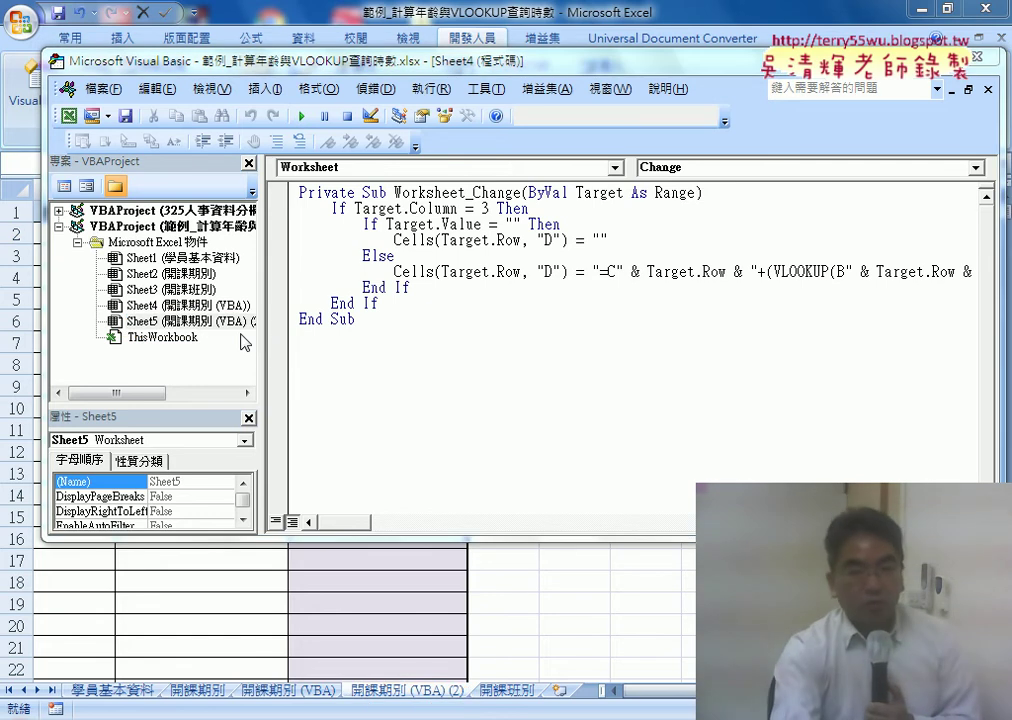
left_click_drag(262, 335, 352, 337)
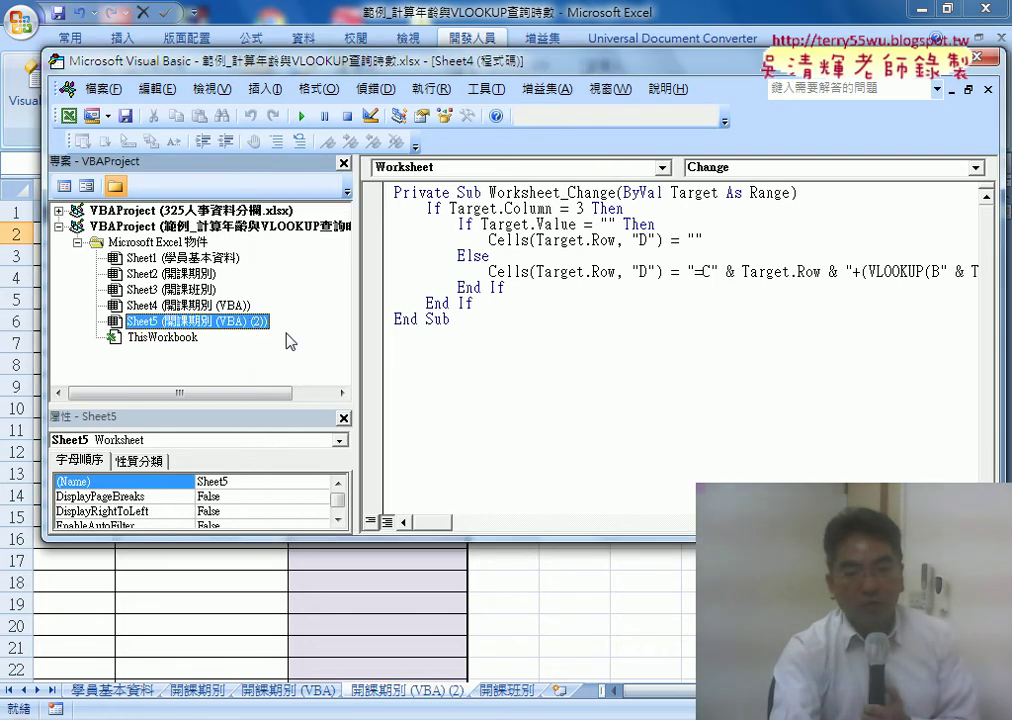
Step: Open the Sheet5 (開課期別 (VBA) (2)) code window and widen the code area
double_click(251, 322)
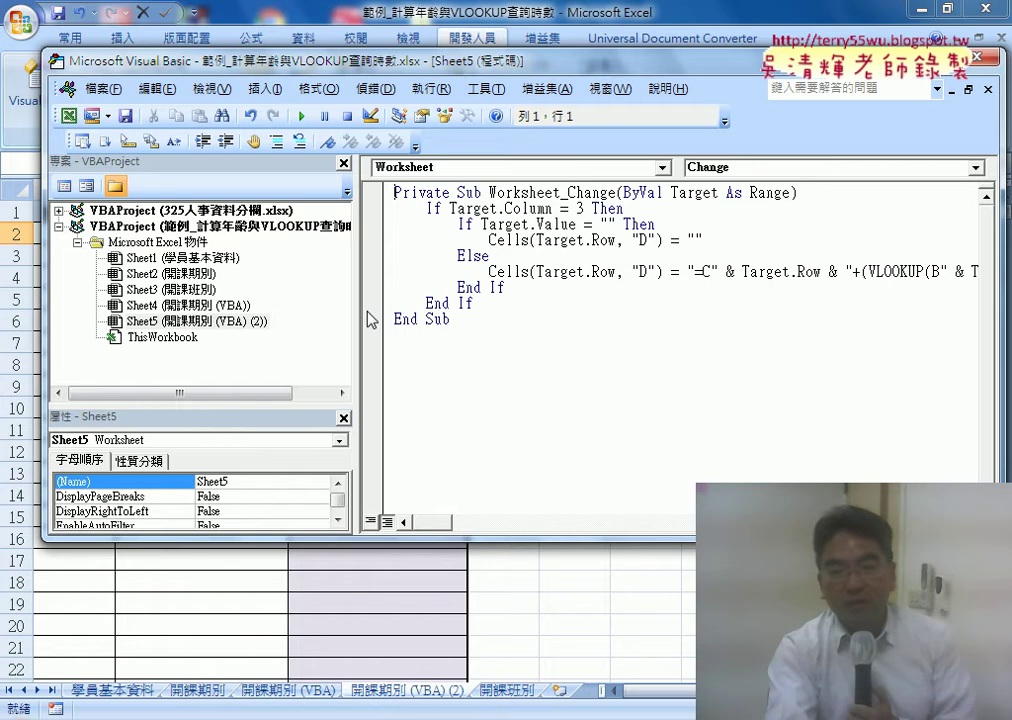
left_click_drag(366, 319, 300, 320)
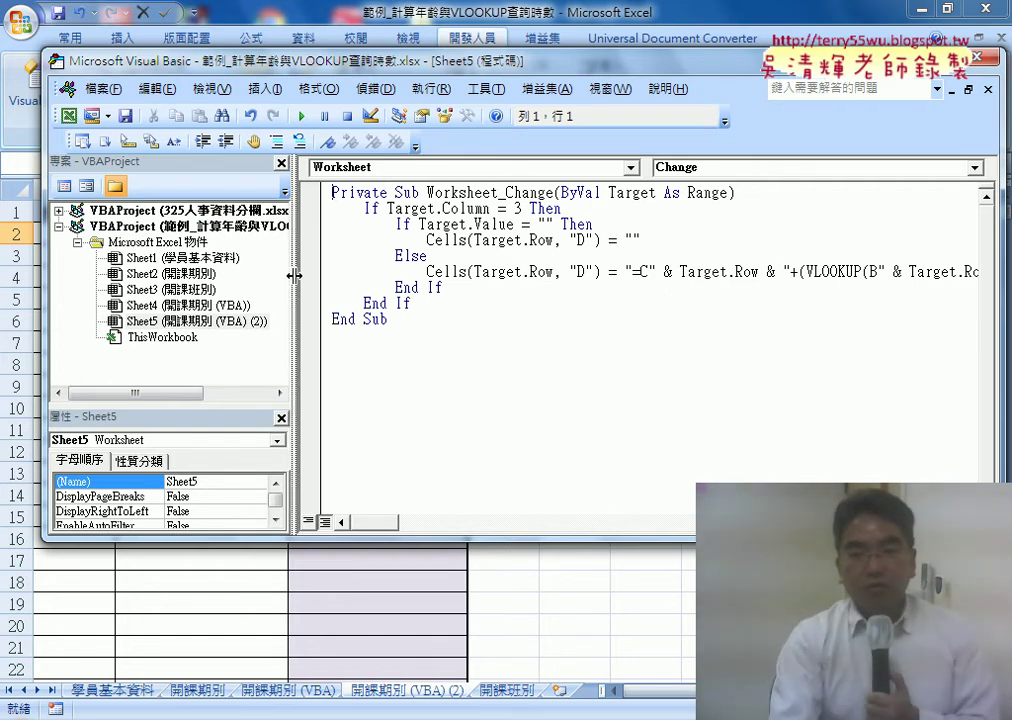
left_click_drag(294, 276, 277, 280)
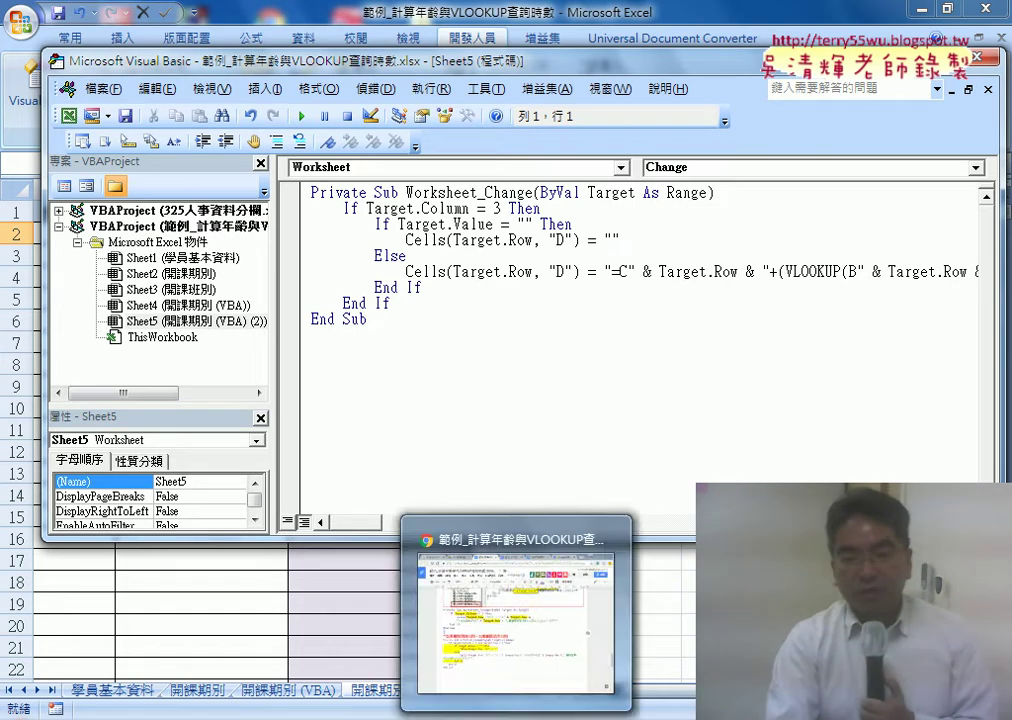
Step: Copy the second Worksheet_Change block from the Google Docs notes and select the old code
left_click(490, 605)
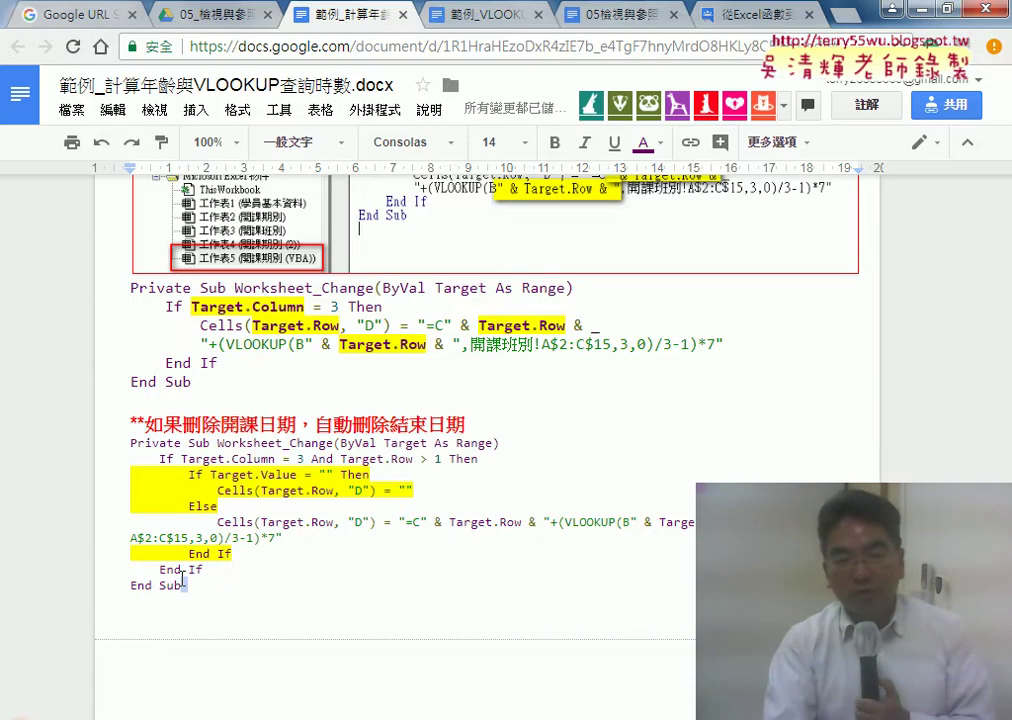
left_click_drag(237, 591, 100, 437)
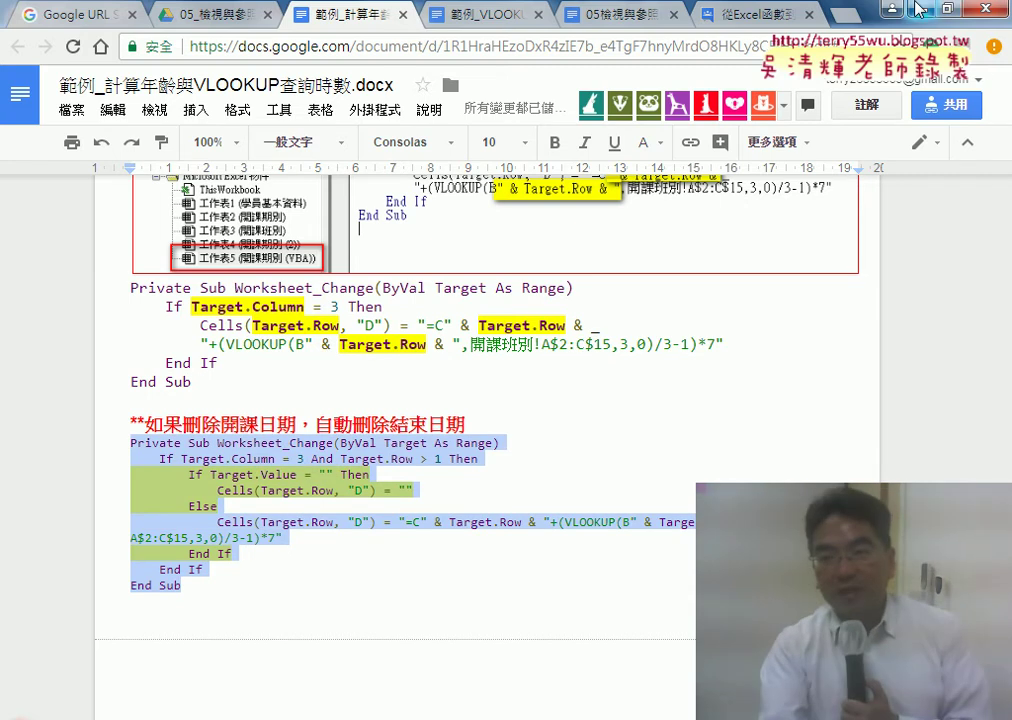
key("alt+Tab")
left_click_drag(378, 322, 265, 187)
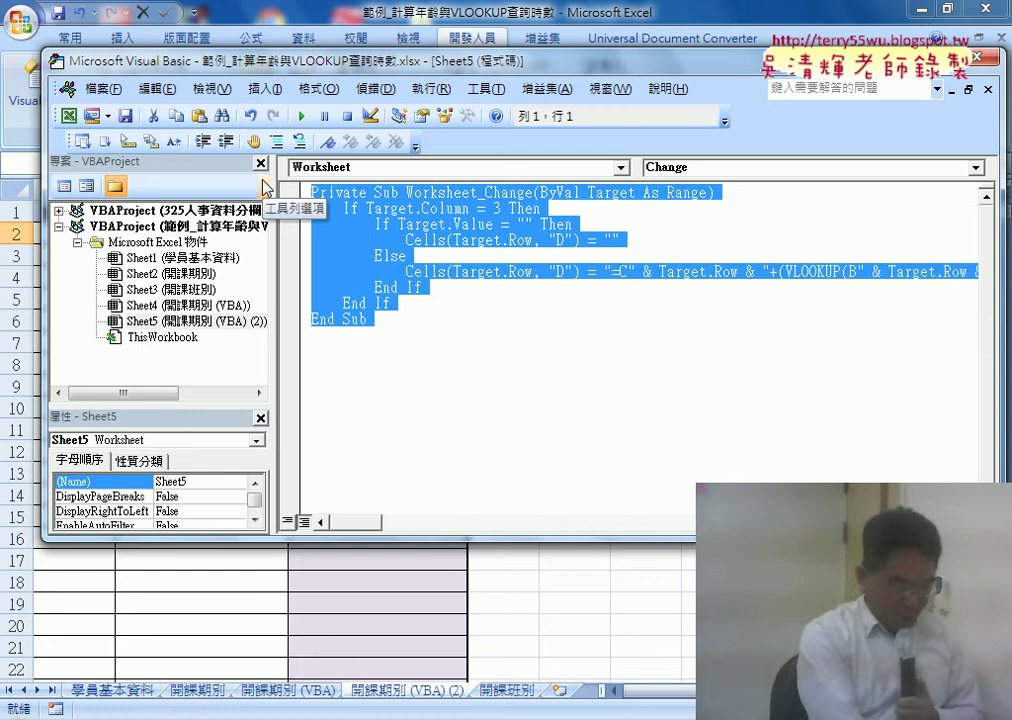
Step: Paste the copied code over the old Worksheet_Change routine and move the editor down
key("ctrl+v")
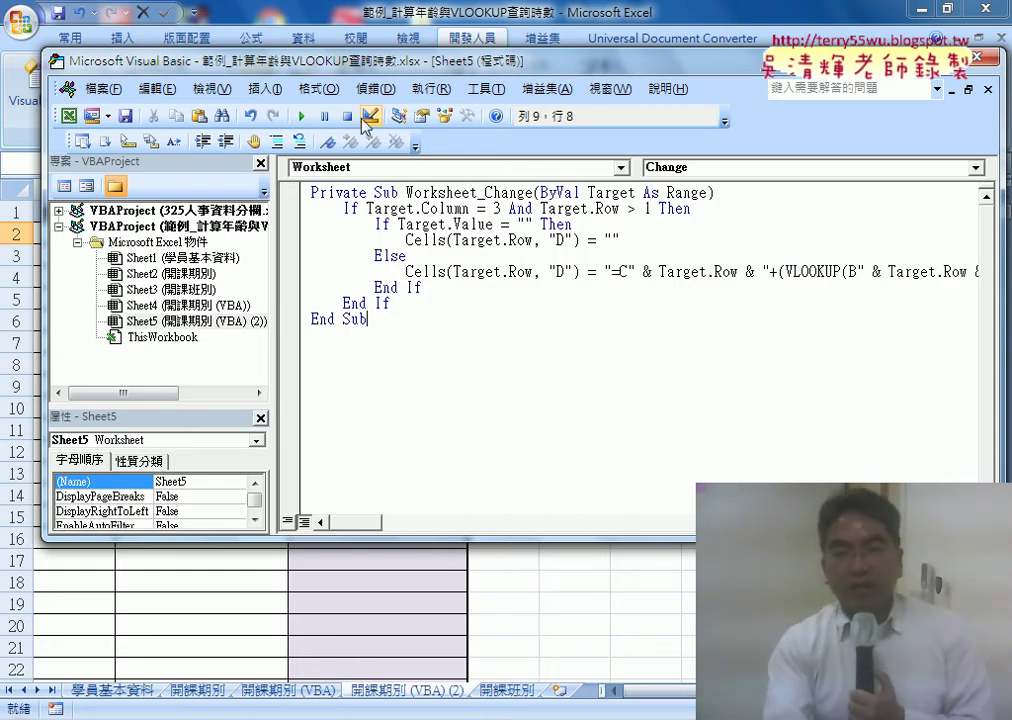
mouse_move(374, 75)
left_mouse_down()
mouse_move(425, 92)
mouse_move(460, 268)
left_mouse_up()
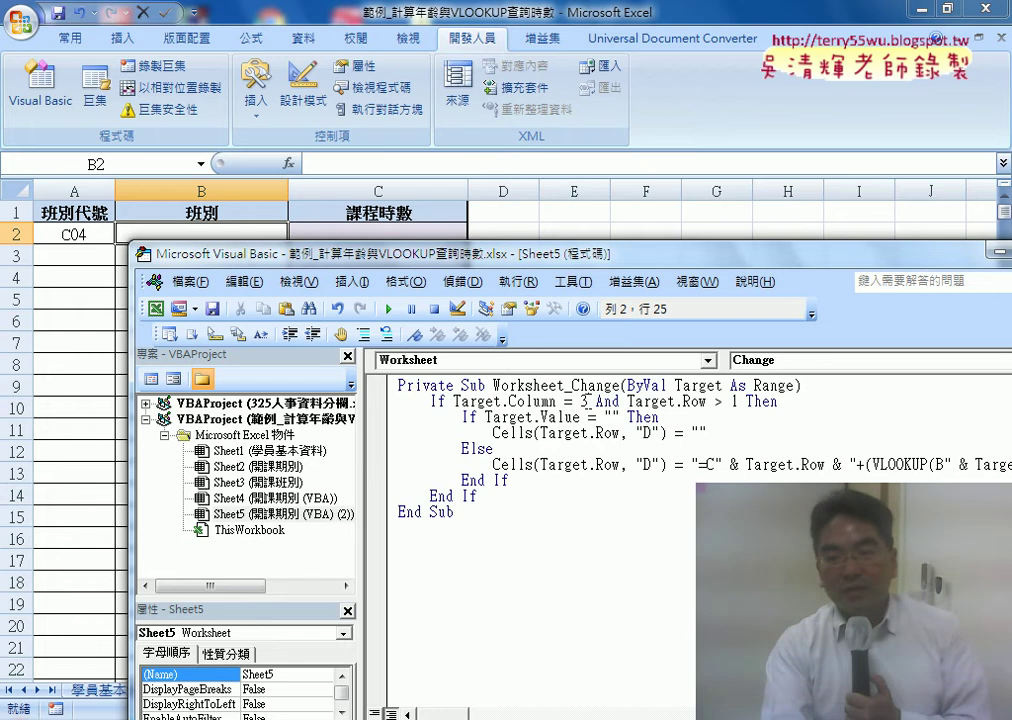
Step: Change the If condition's column from 3 to 1 and delete 'And Target.Row > 1'
key("shift+Left")
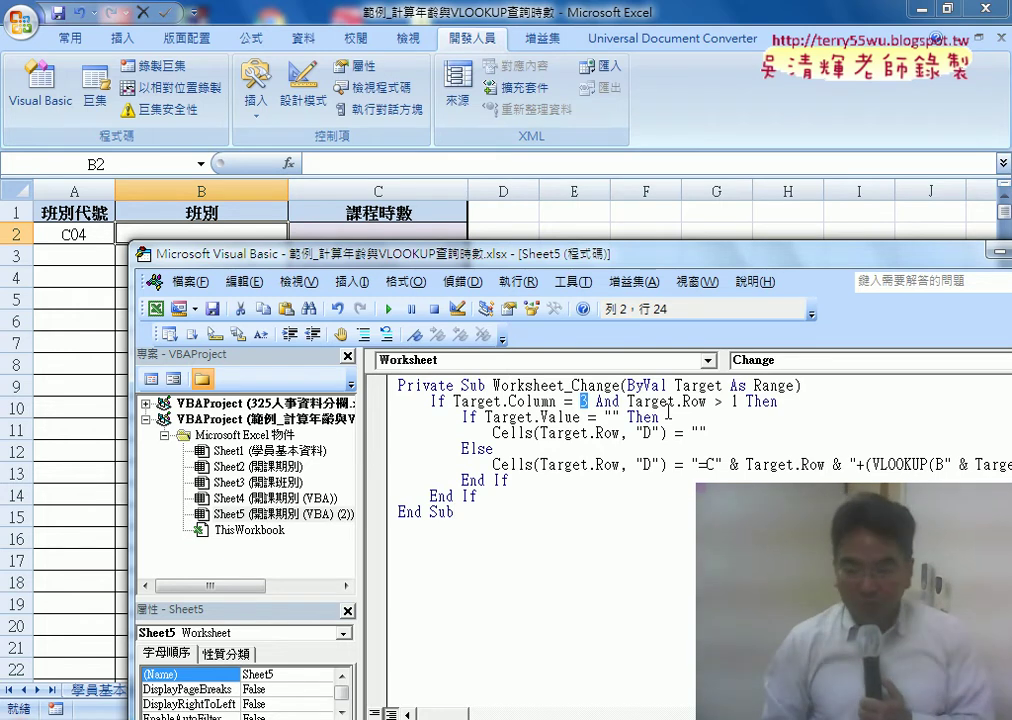
type("1")
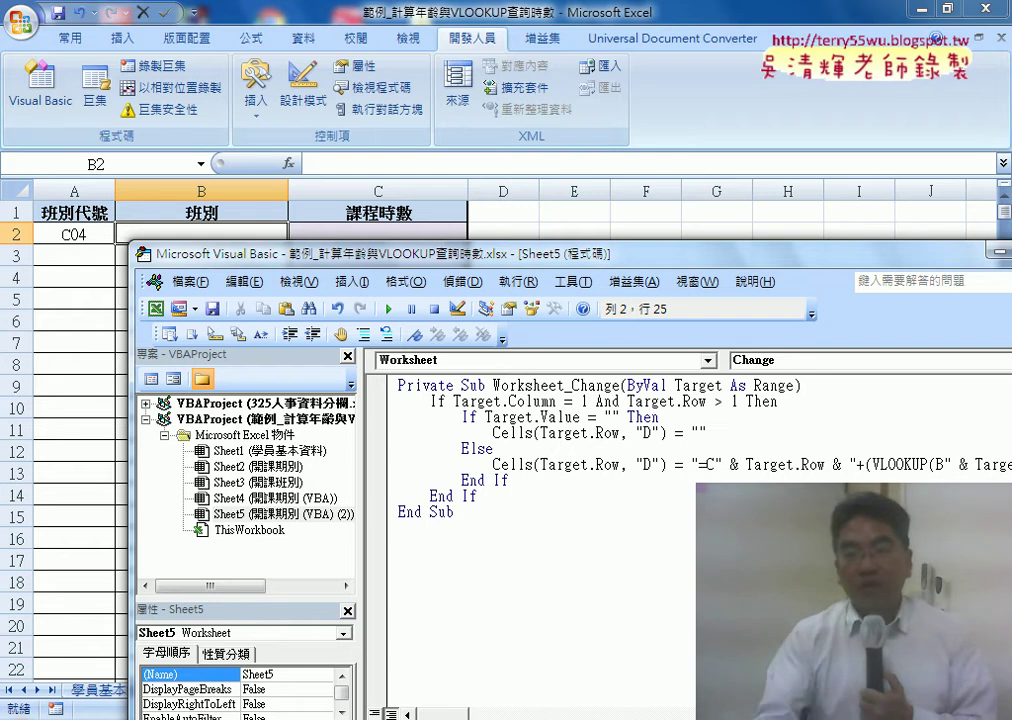
left_click_drag(597, 403, 731, 401)
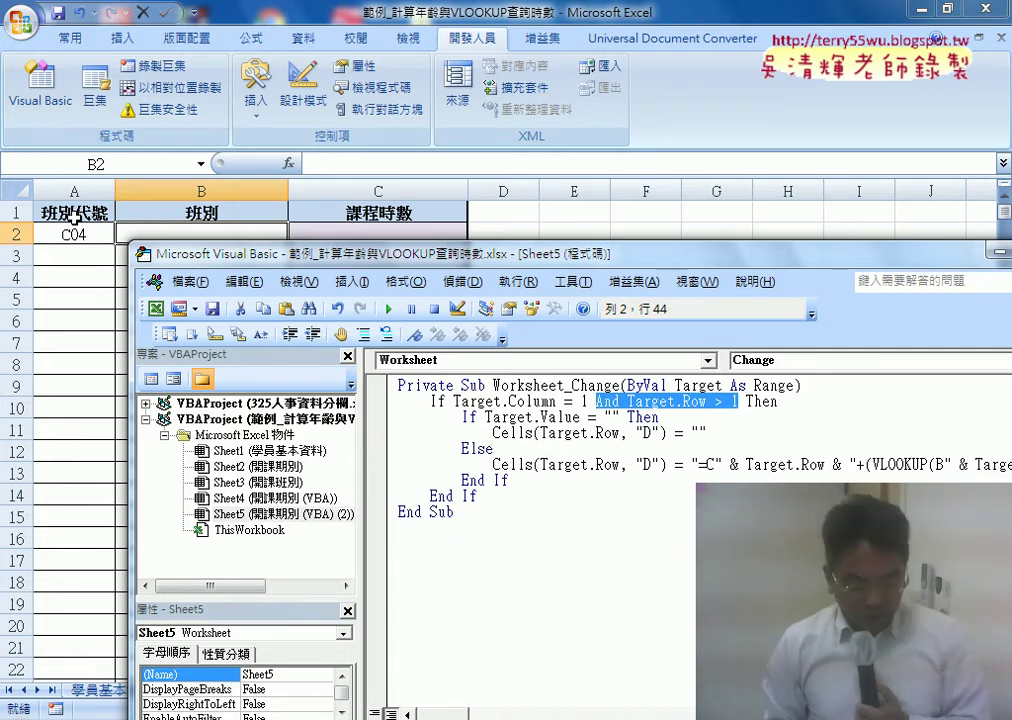
key("Delete")
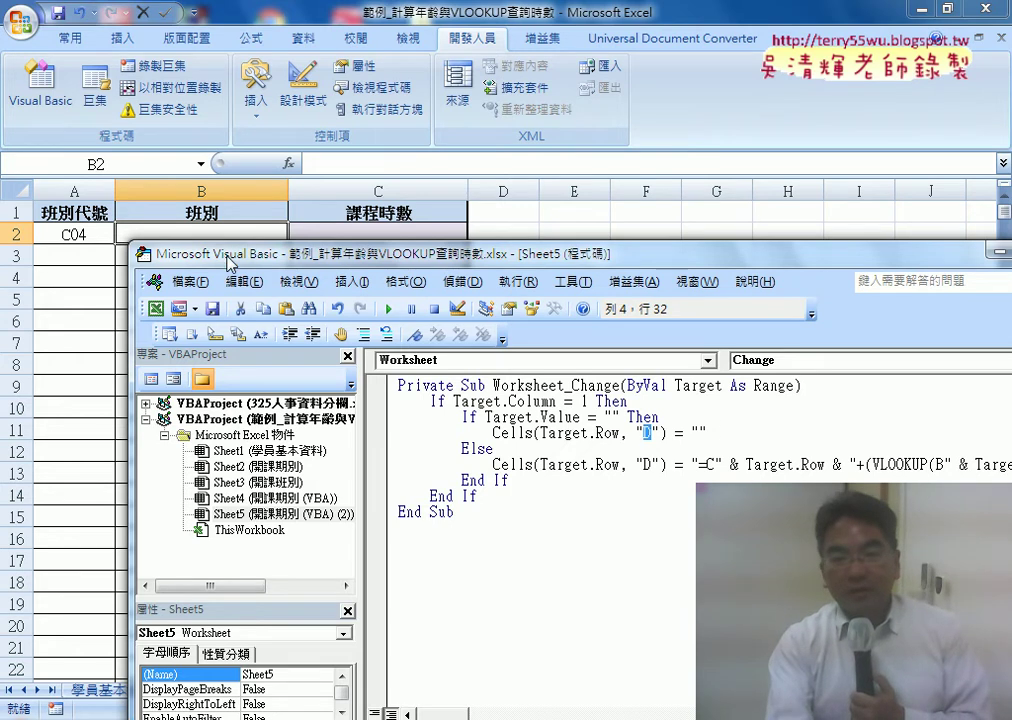
Step: Change the clearing line's column to "B" and add a duplicate line clearing column "C"
left_click_drag(229, 262, 196, 226)
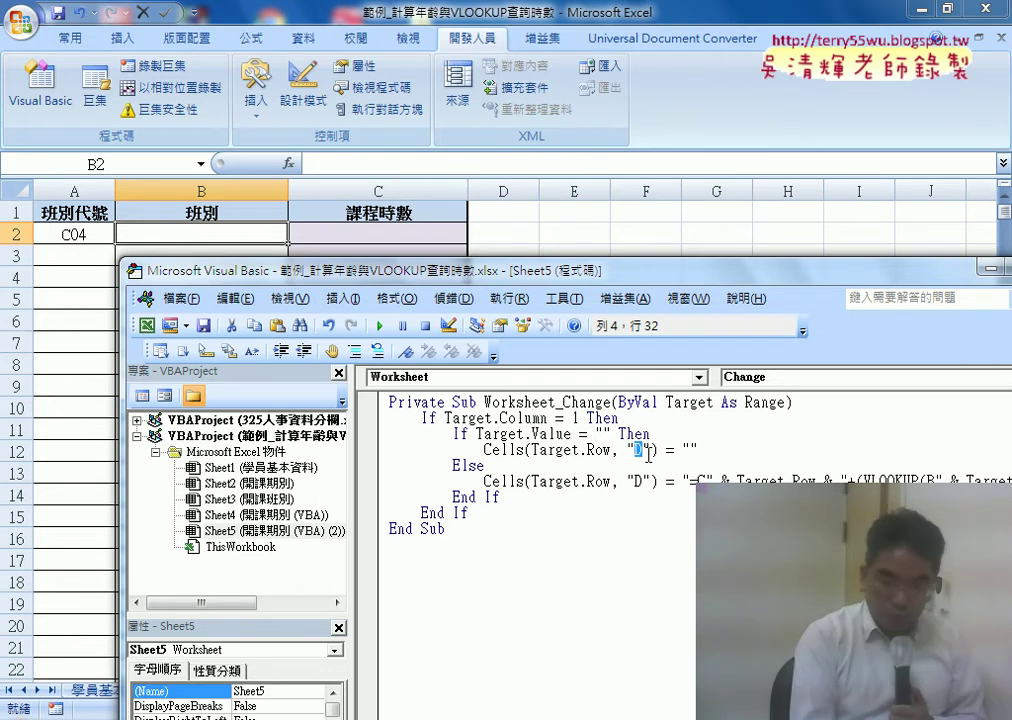
type("B")
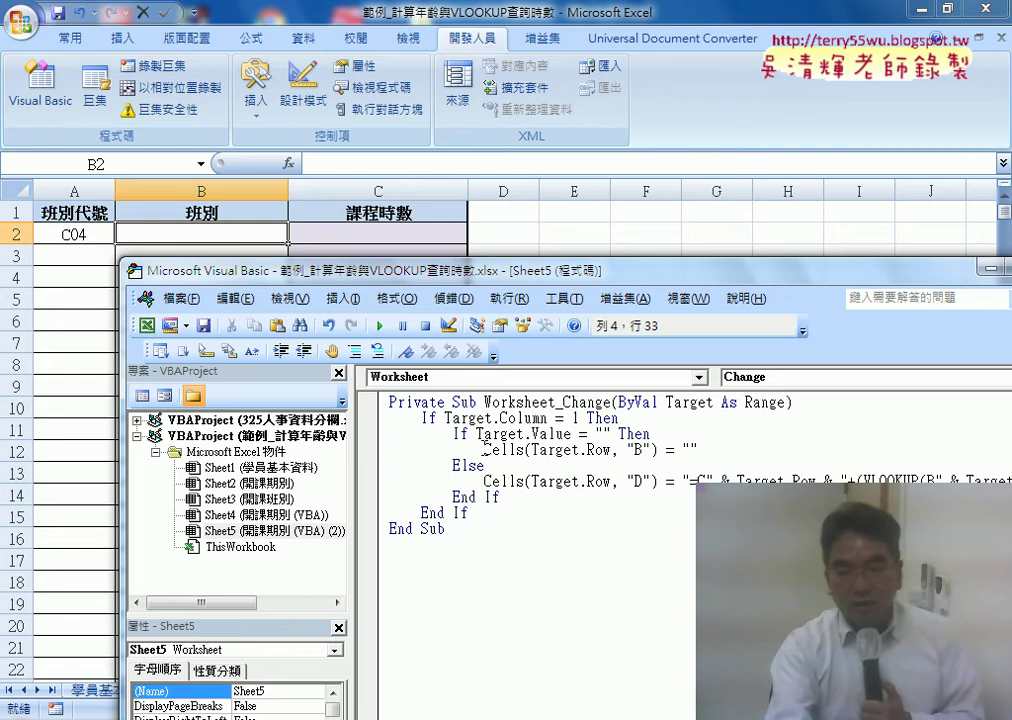
left_click_drag(485, 449, 703, 451)
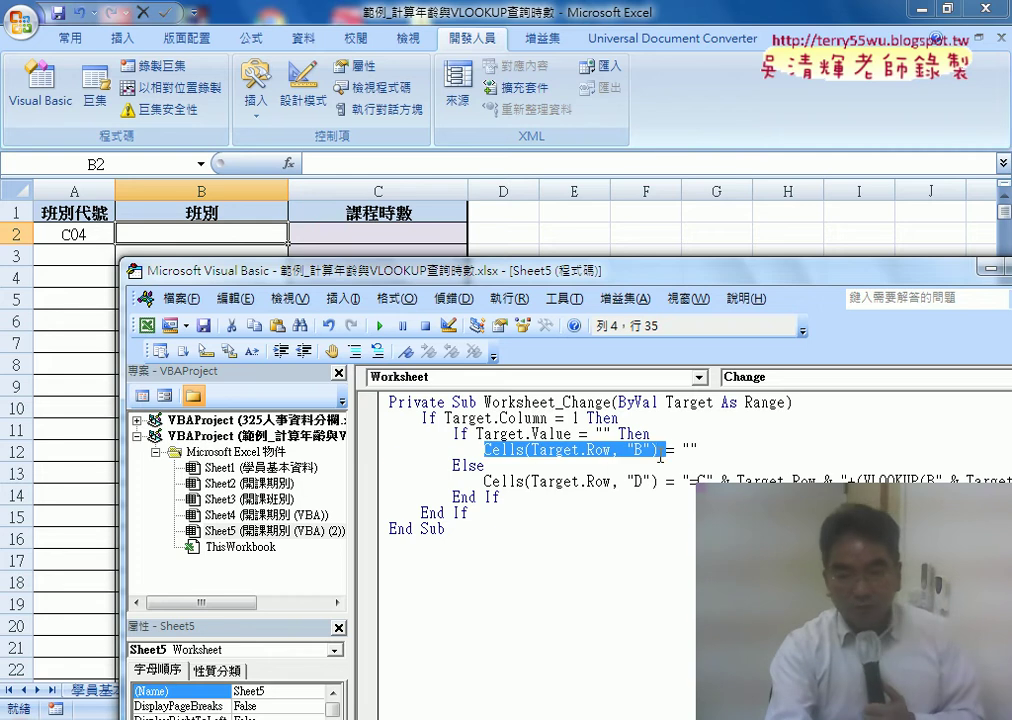
left_click(715, 451)
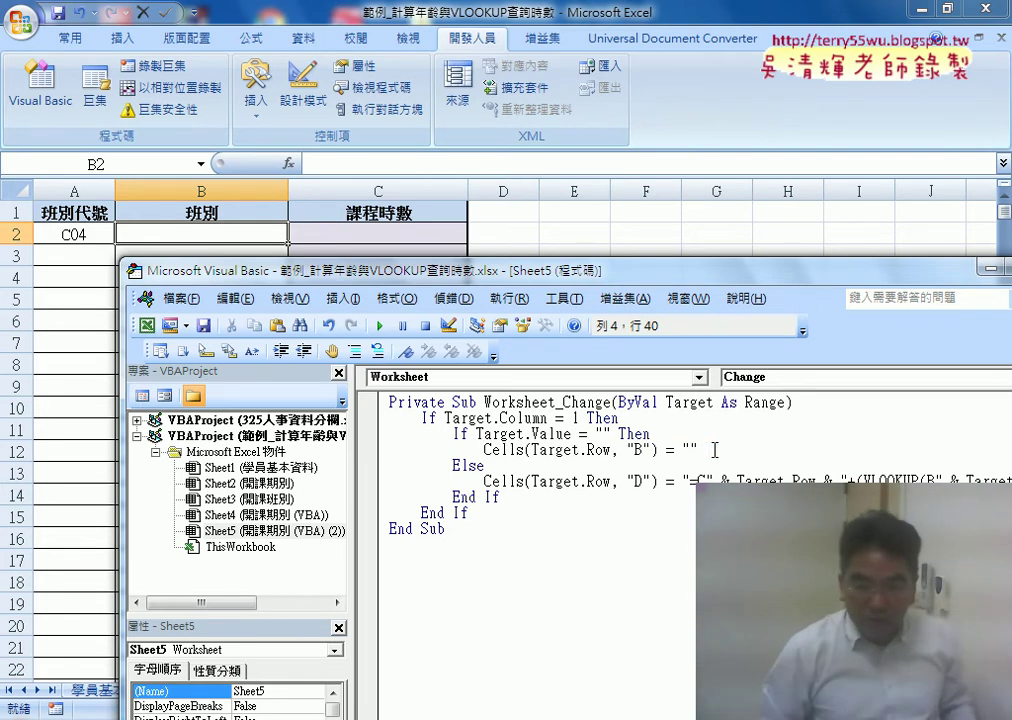
key("Return")
type("Cells(Target.Row, \"B\") = \"\"")
double_click(636, 465)
type("E")
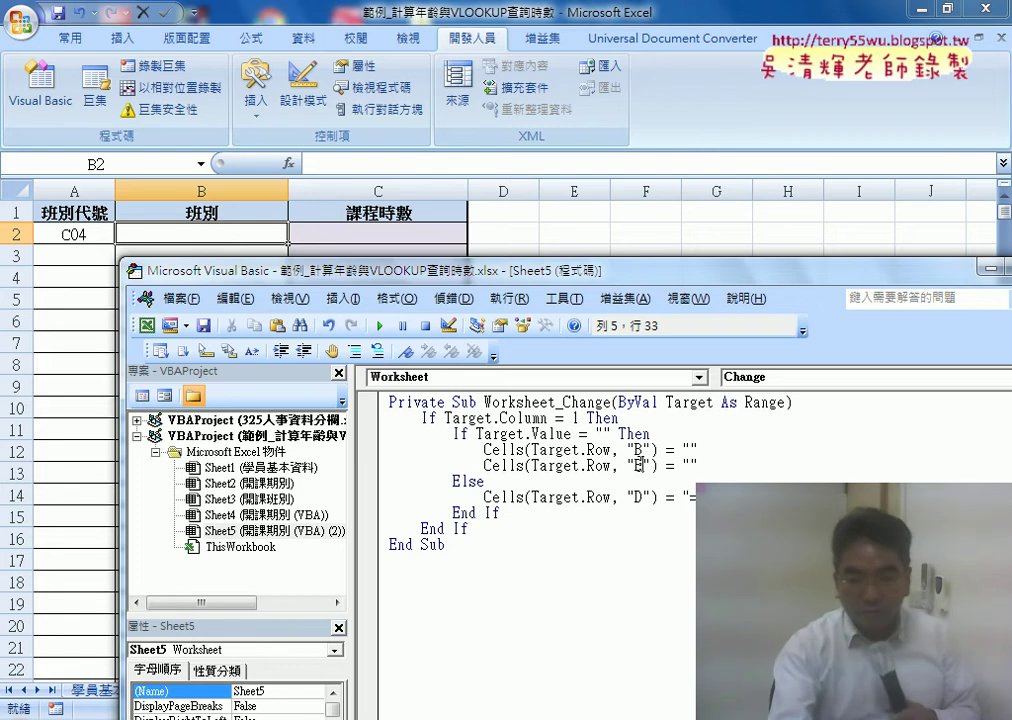
key("BackSpace")
type("C")
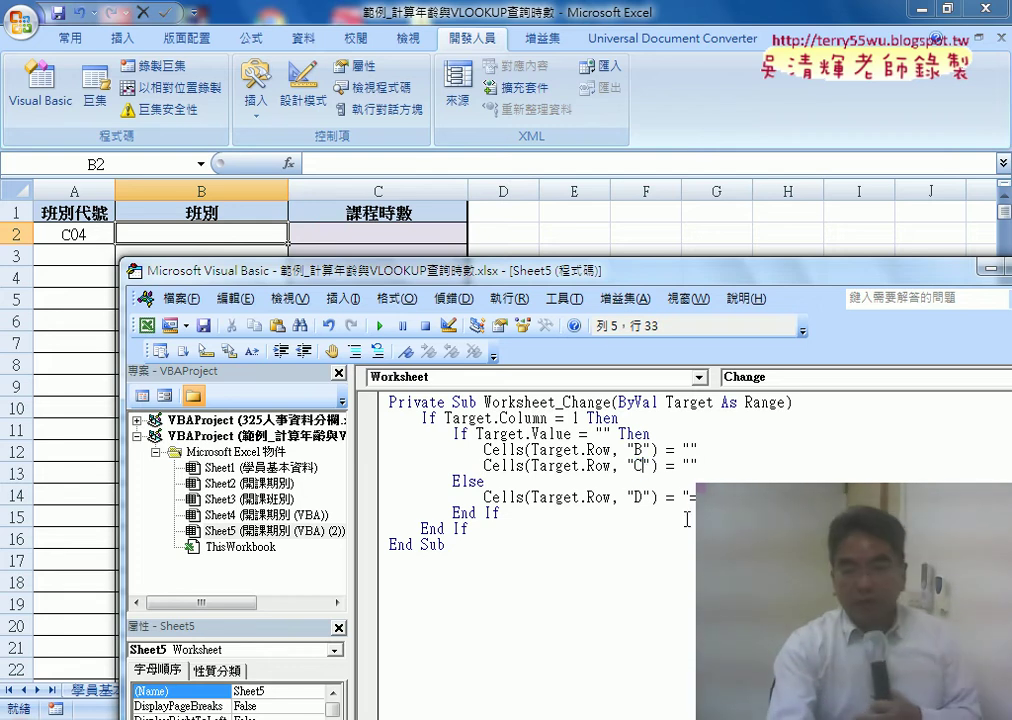
left_click_drag(576, 278, 412, 274)
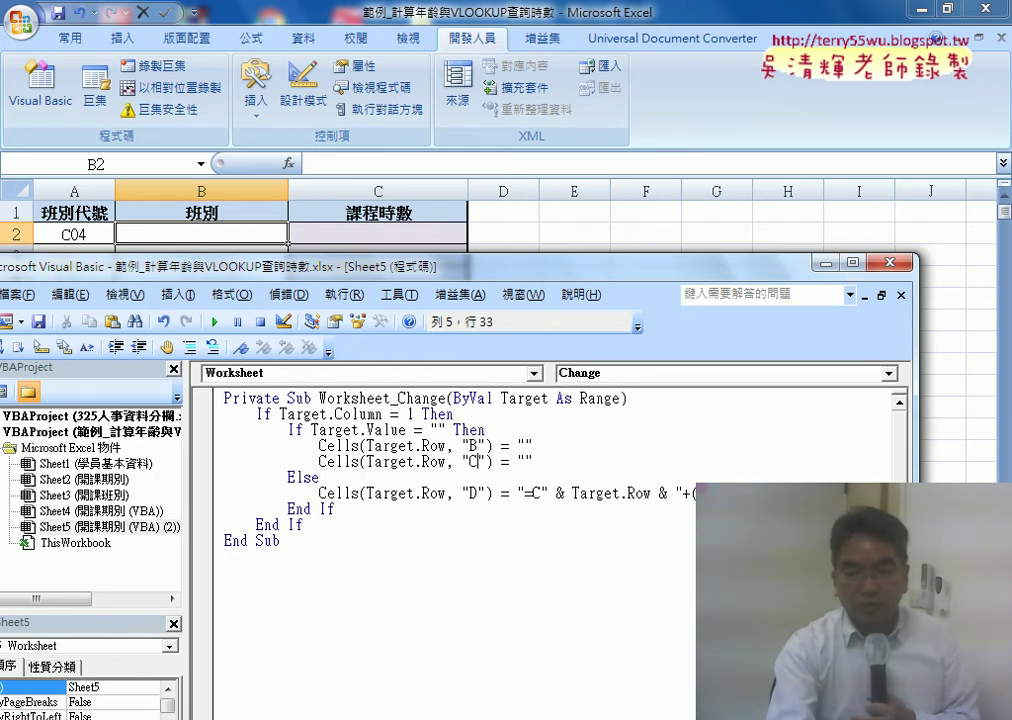
left_click_drag(913, 600, 940, 600)
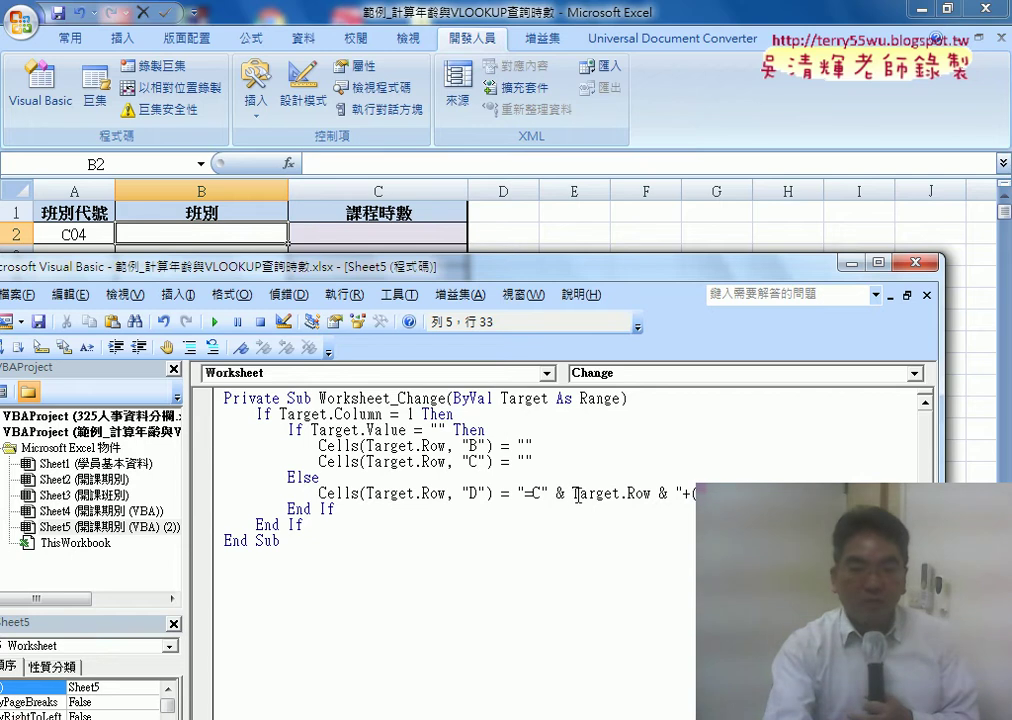
Step: Insert the VLOOKUP function into B2 from the Lookup & Reference category
left_click(220, 233)
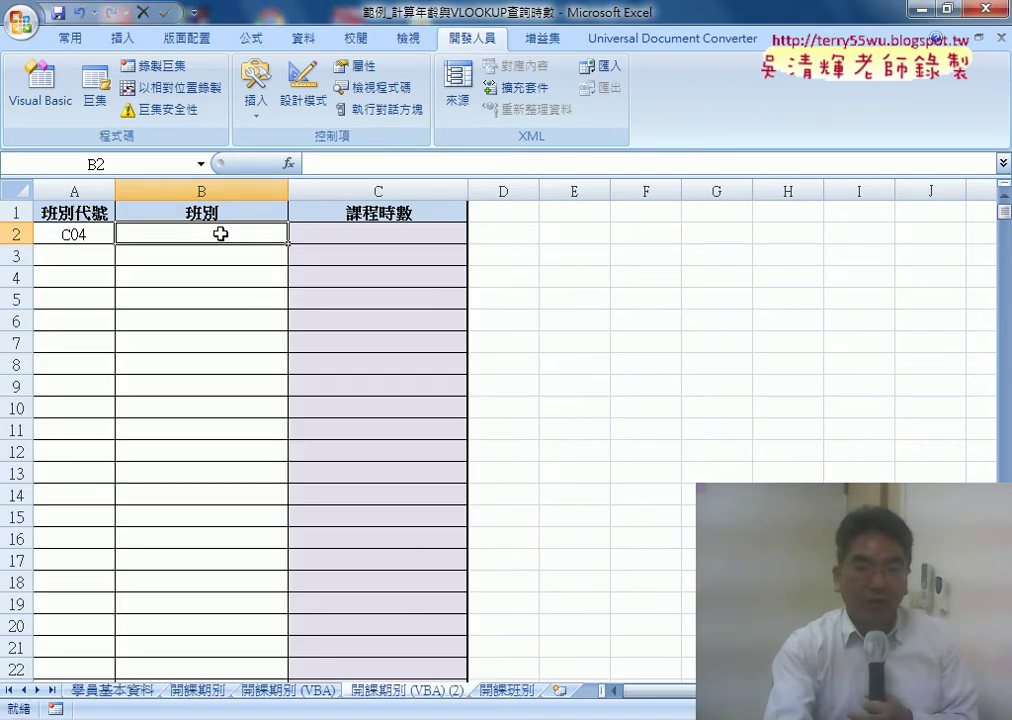
left_click(286, 165)
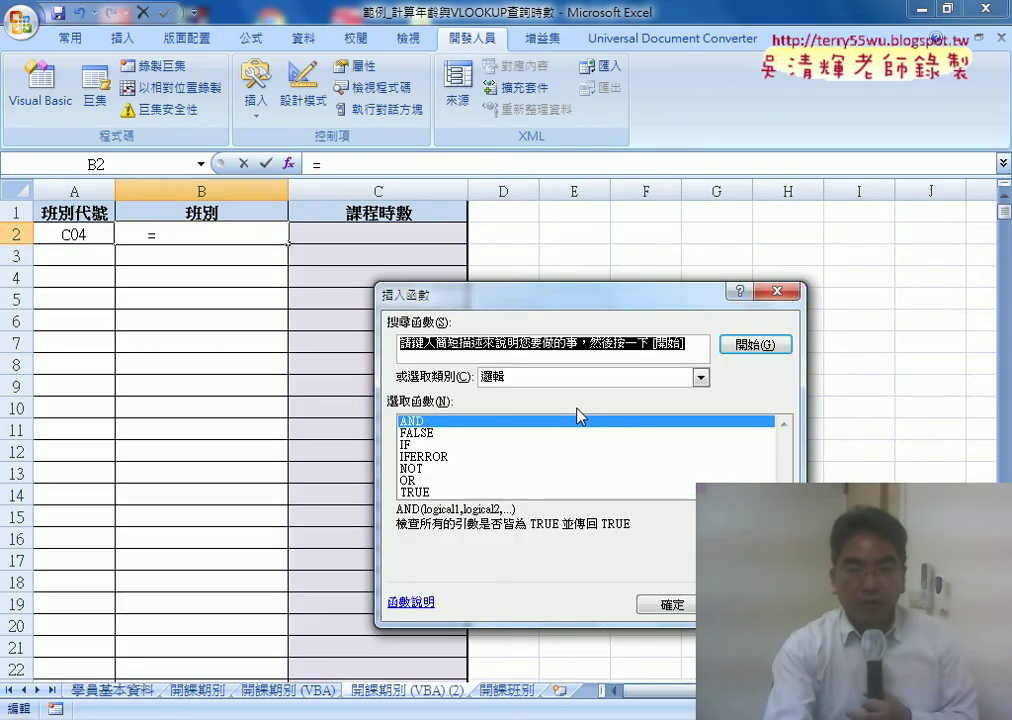
left_click(585, 377)
left_click(590, 472)
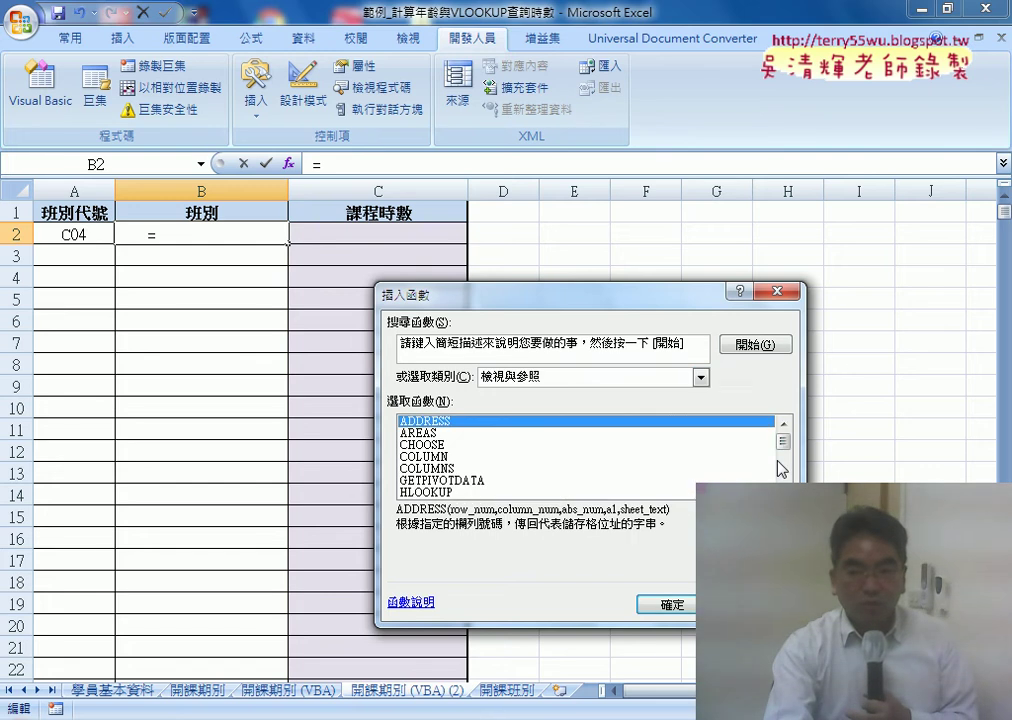
scroll(781, 468, "down", 4)
left_click(461, 493)
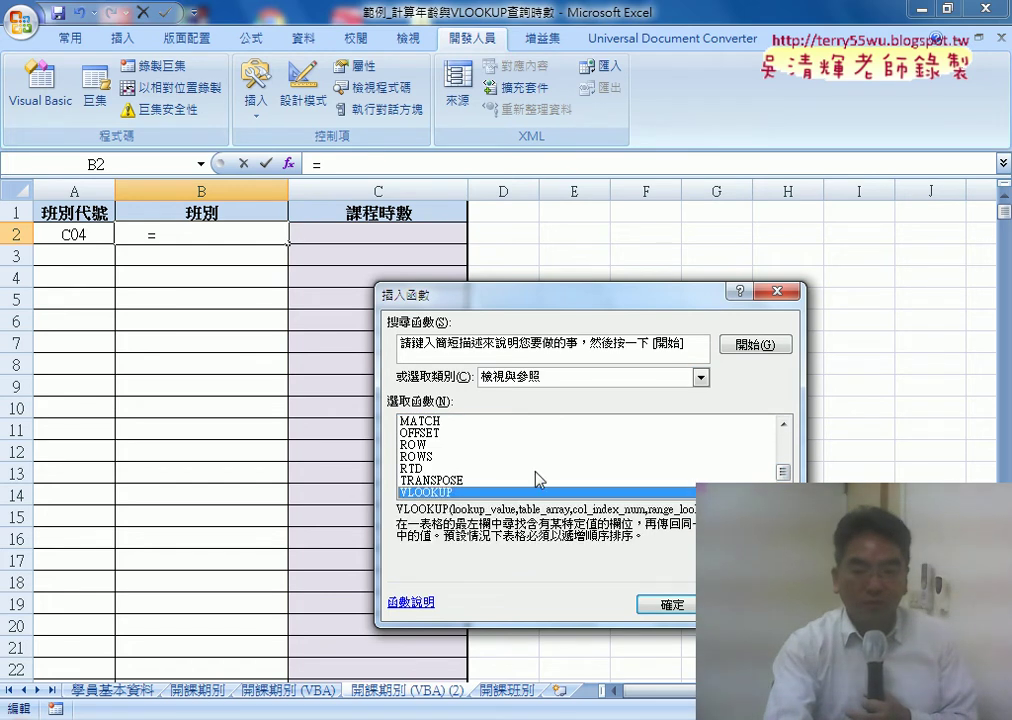
left_click(672, 605)
Step: Enter arguments A2, 開課班別, 2 and 0 to complete =VLOOKUP(A2,開課班別,2,0)
left_click(92, 238)
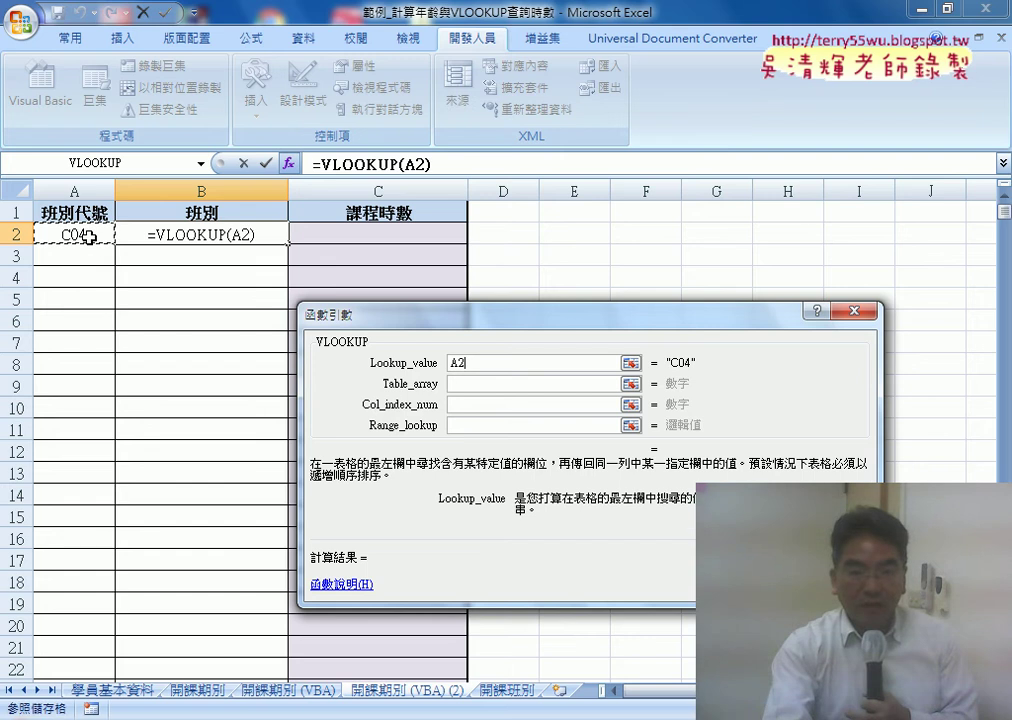
left_click(486, 384)
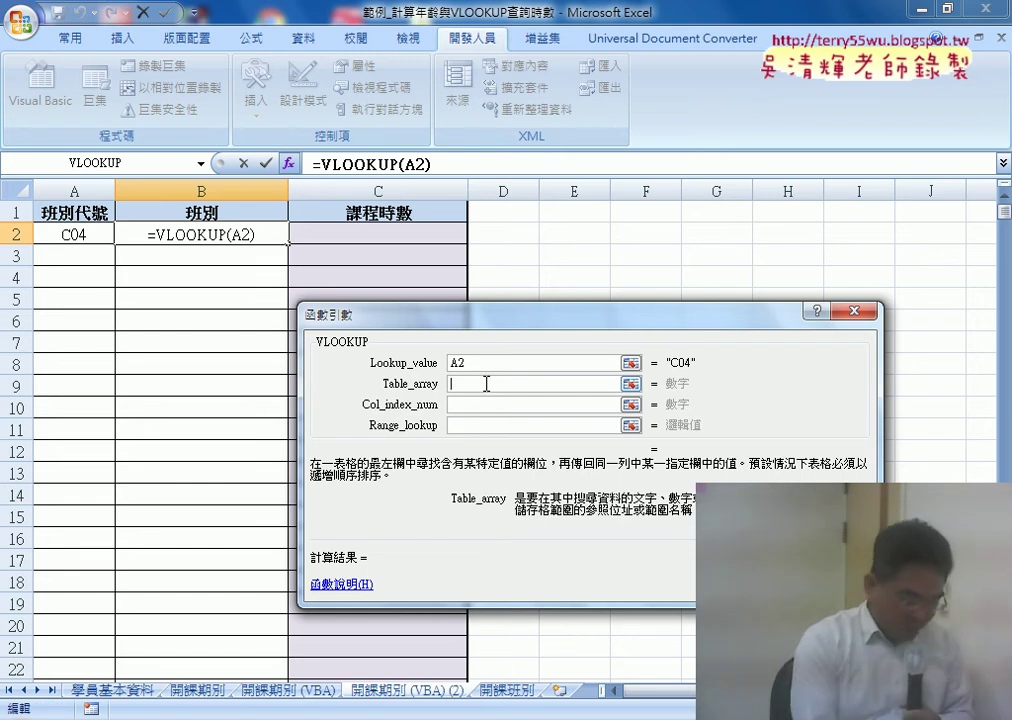
key("F3")
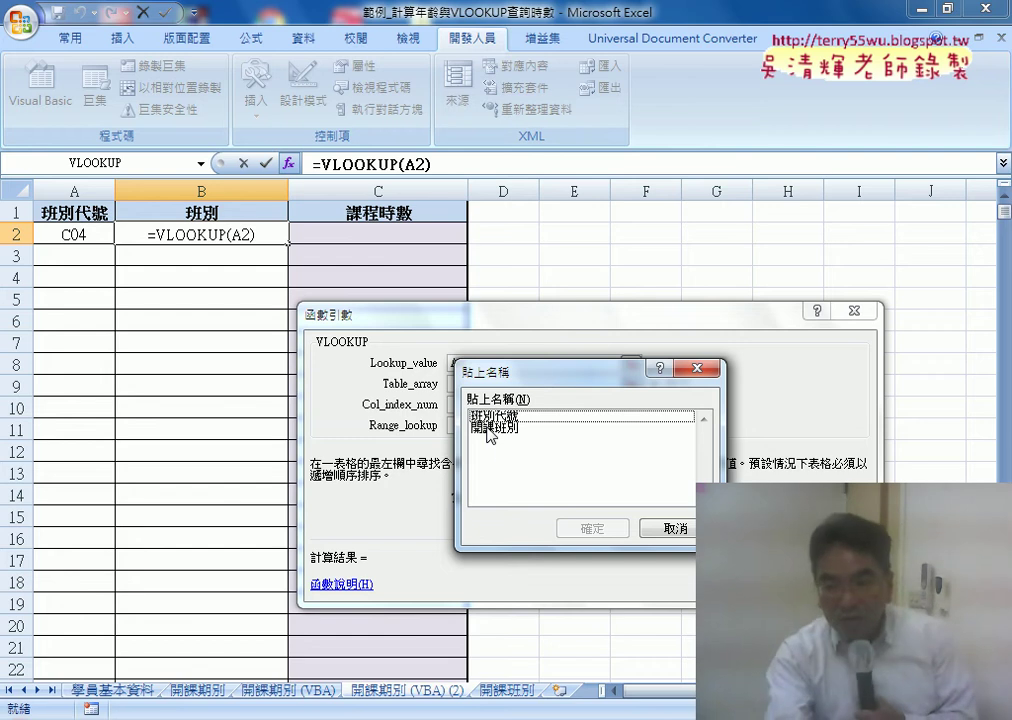
left_click(492, 428)
left_click(586, 527)
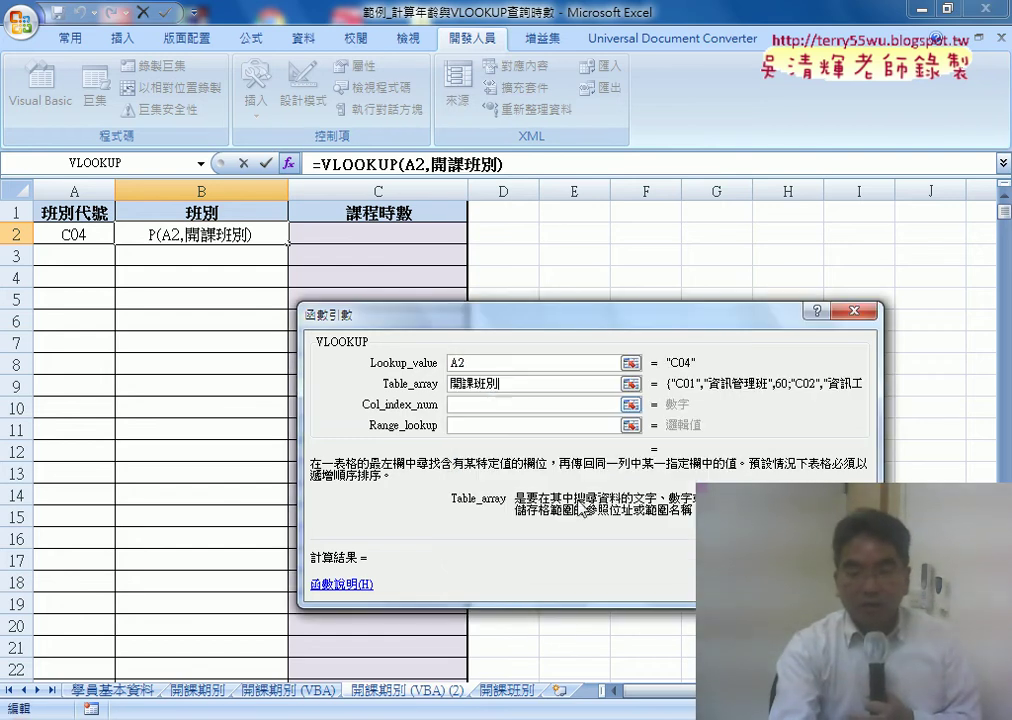
left_click(491, 403)
type("2")
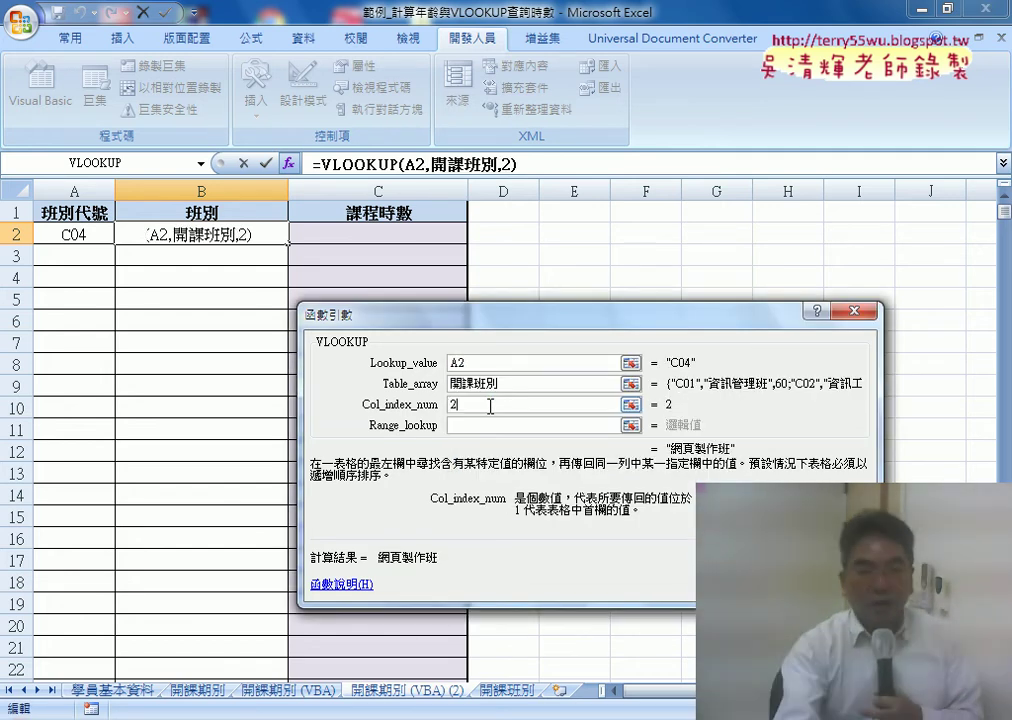
left_click(481, 428)
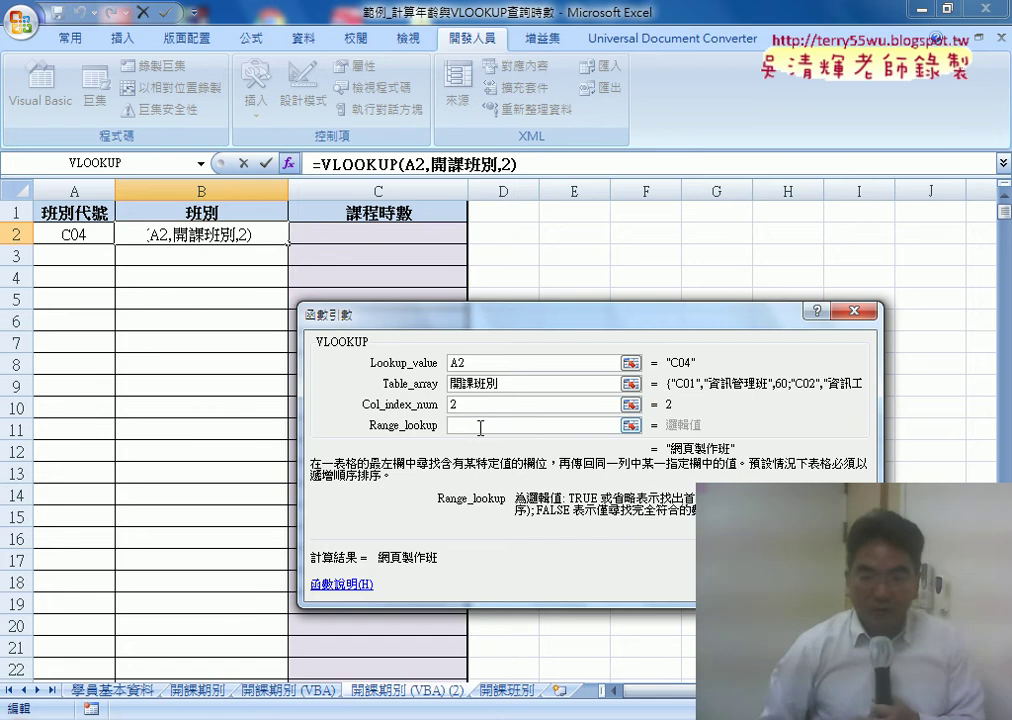
type("0")
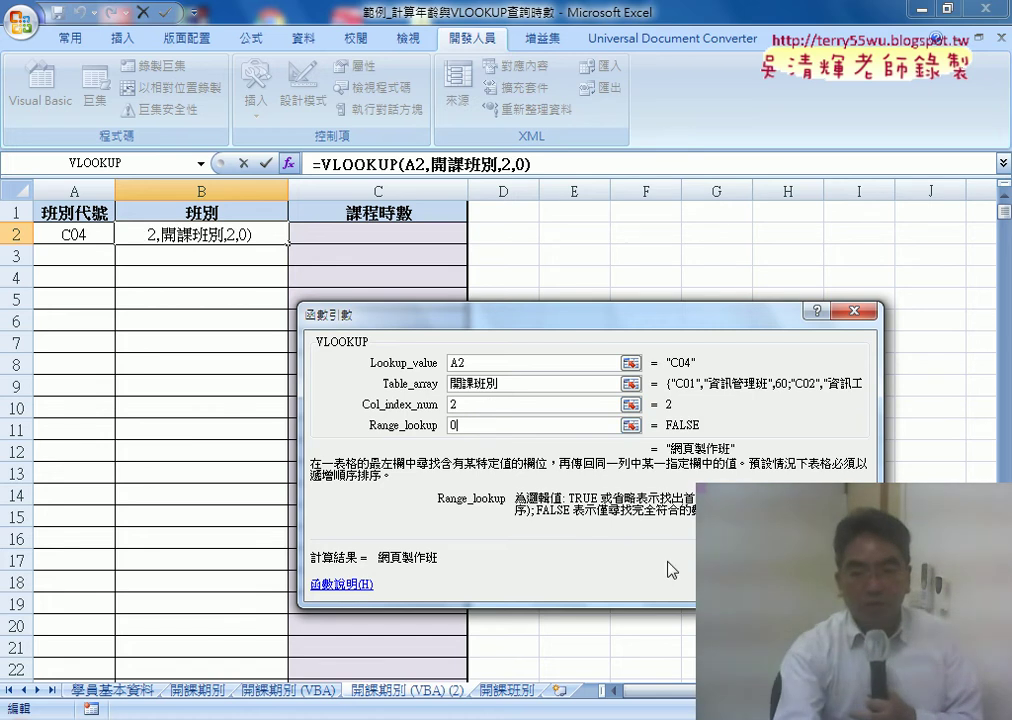
key("Return")
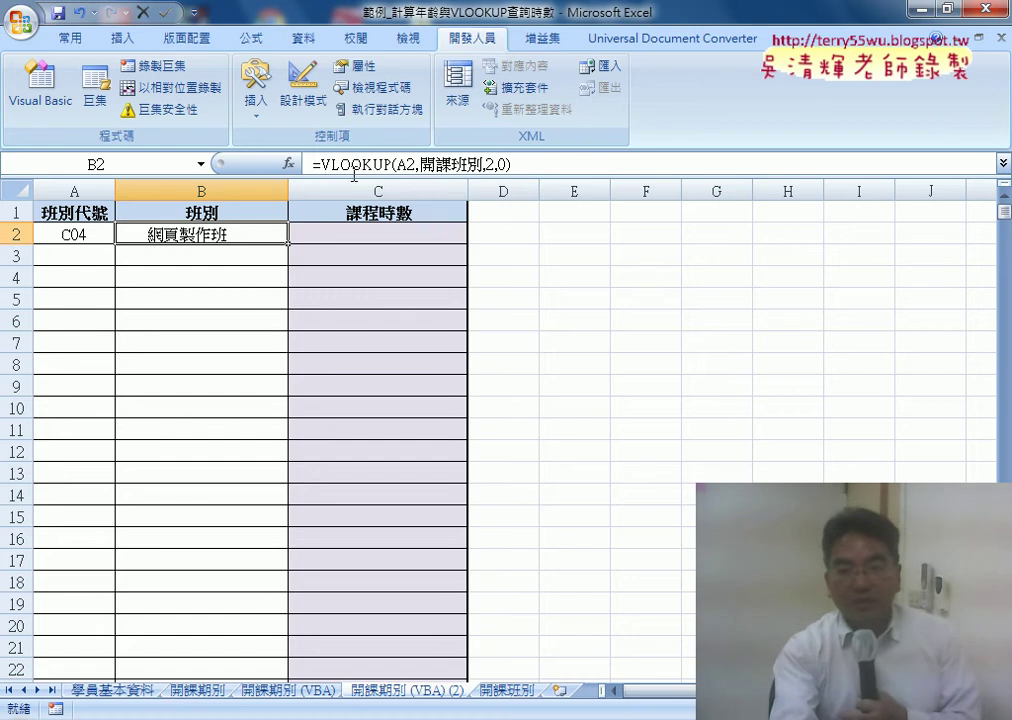
Step: Copy B2's VLOOKUP formula into C2 and change its column index to 3
double_click(490, 163)
left_click_drag(569, 165, 313, 164)
right_click(470, 163)
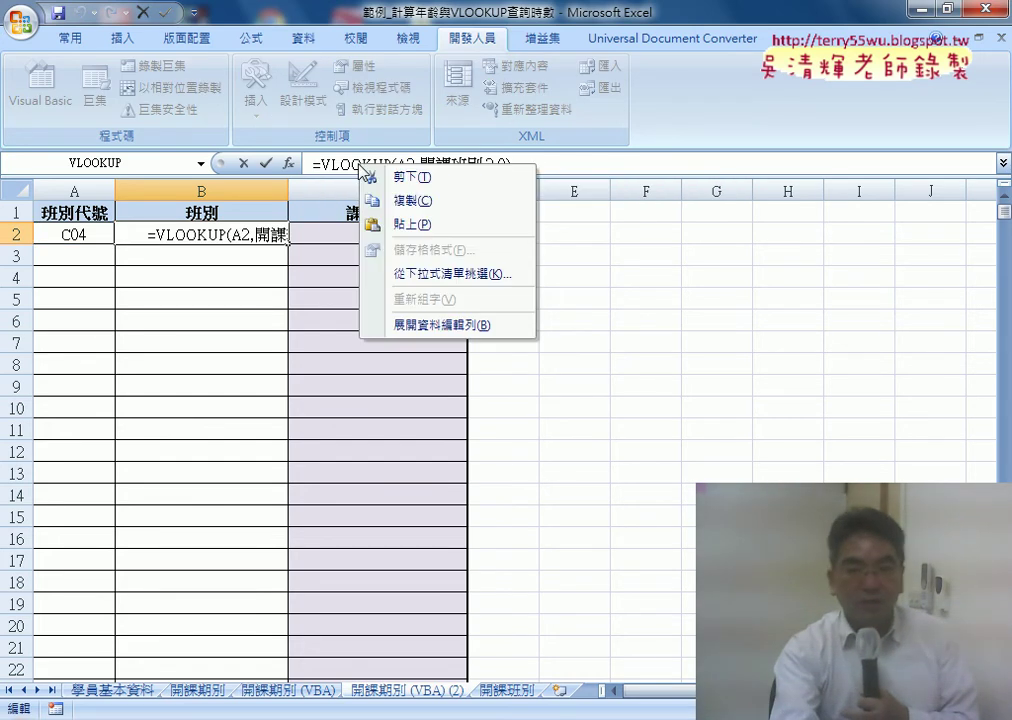
left_click(490, 137)
left_click(243, 165)
left_click(352, 237)
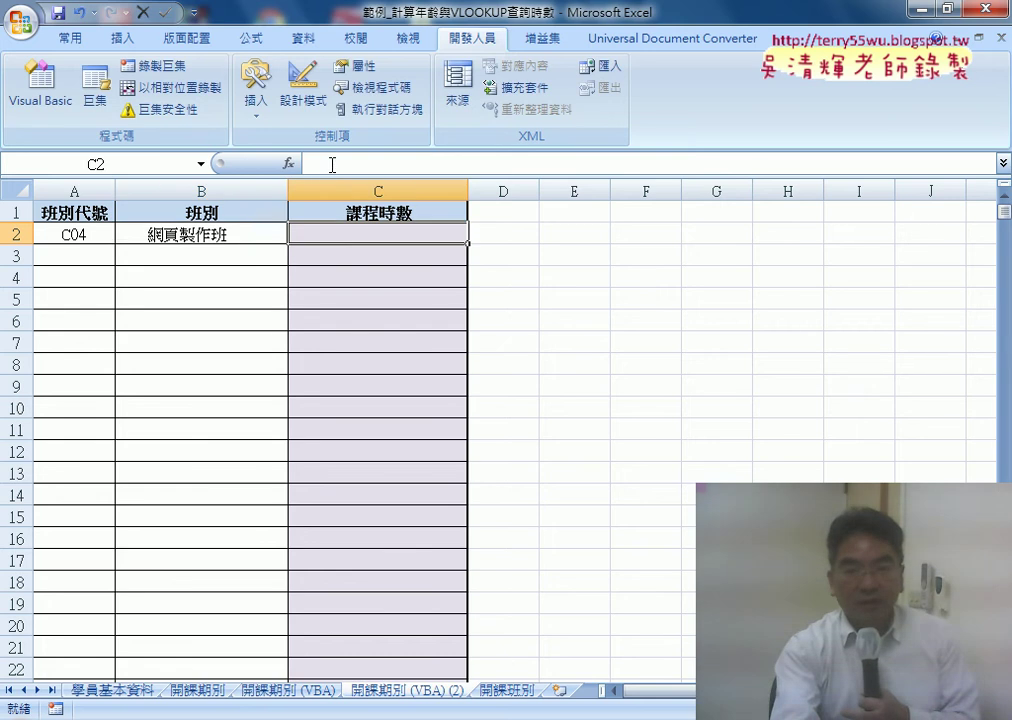
left_click(325, 164)
right_click(318, 165)
left_click(332, 232)
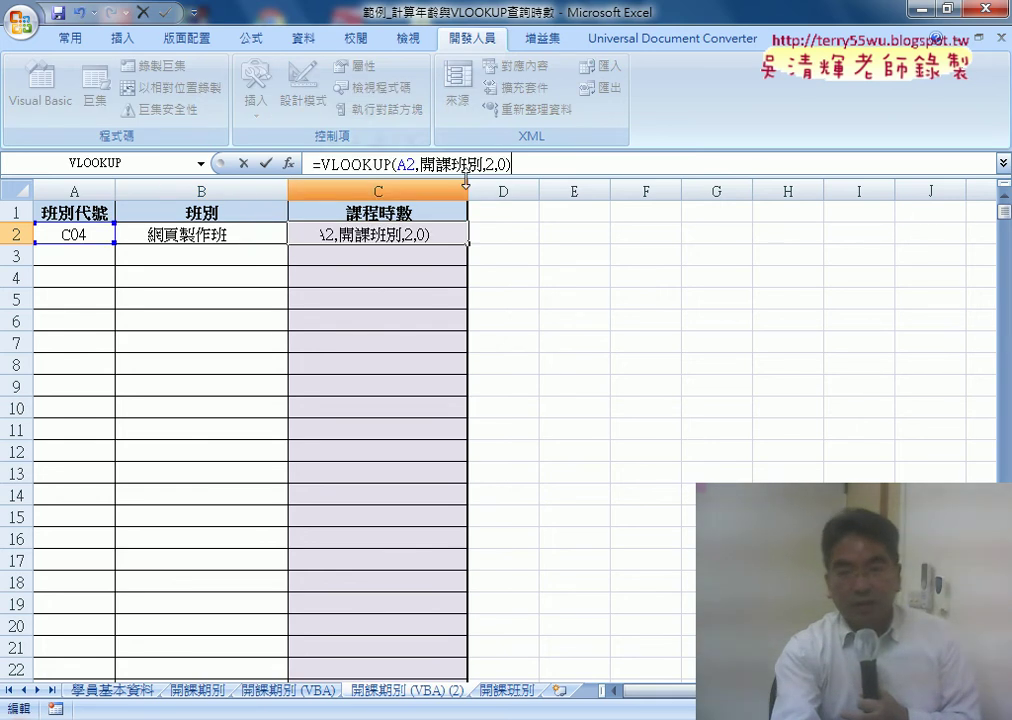
double_click(491, 165)
type("3")
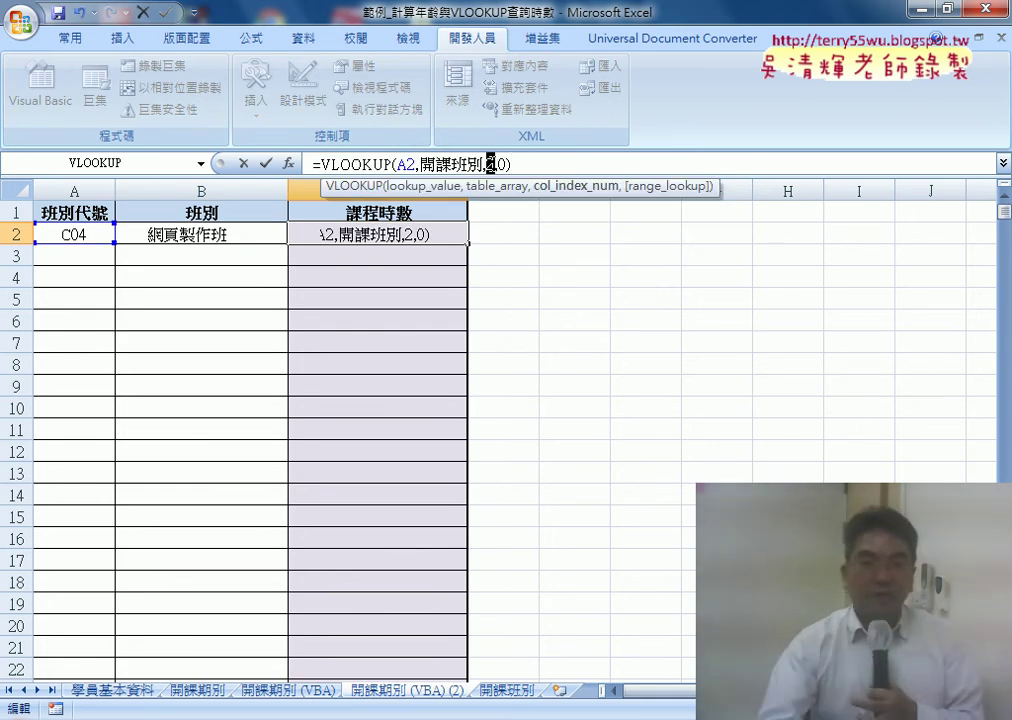
left_click(266, 164)
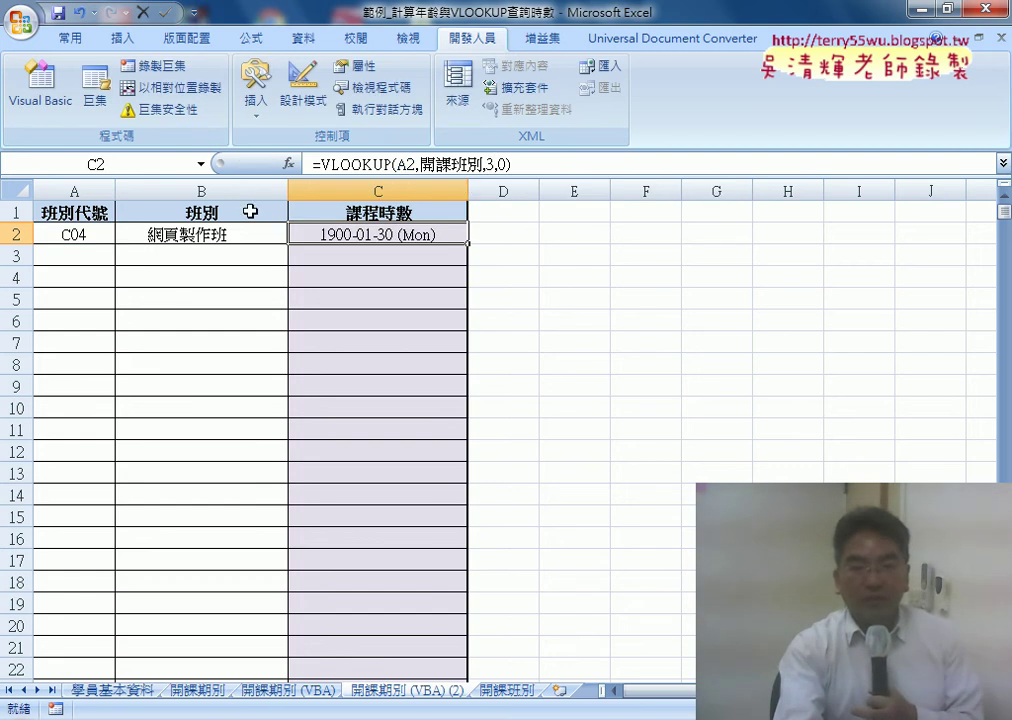
Step: Select B2's formula text again, then cancel without copying or changing it
left_click(216, 238)
left_click_drag(312, 164, 522, 165)
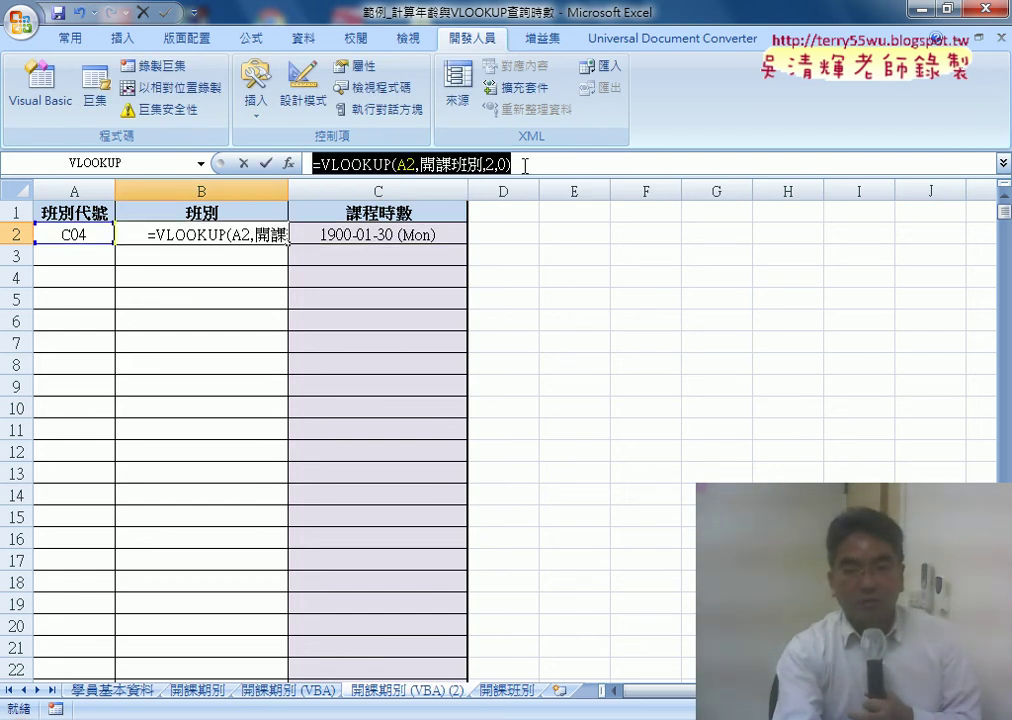
right_click(446, 163)
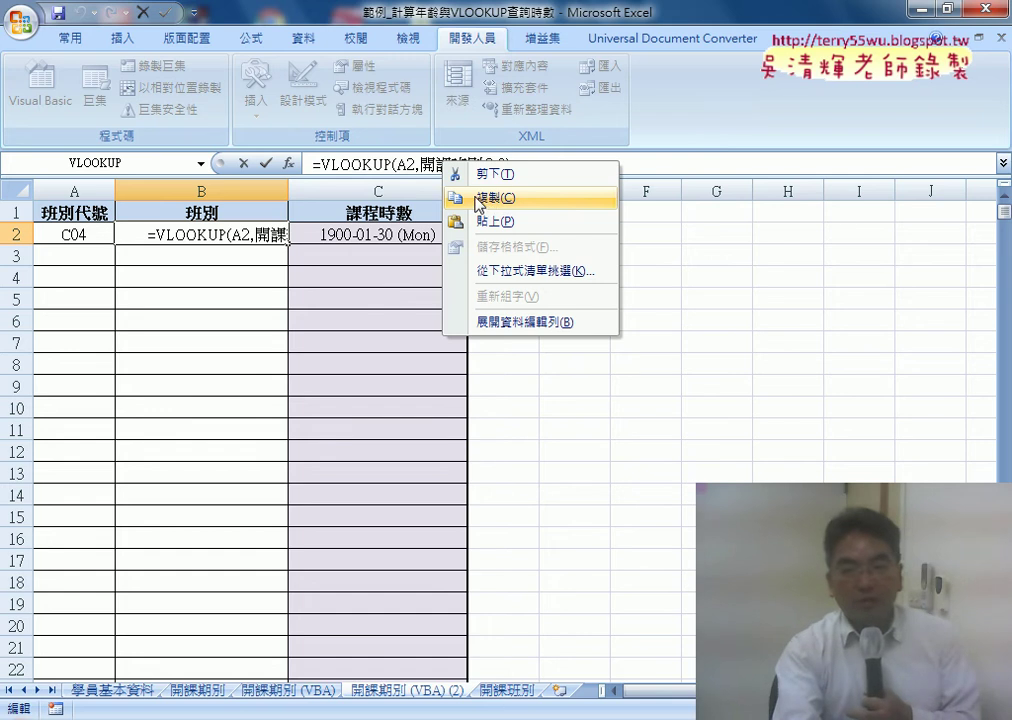
key("Escape")
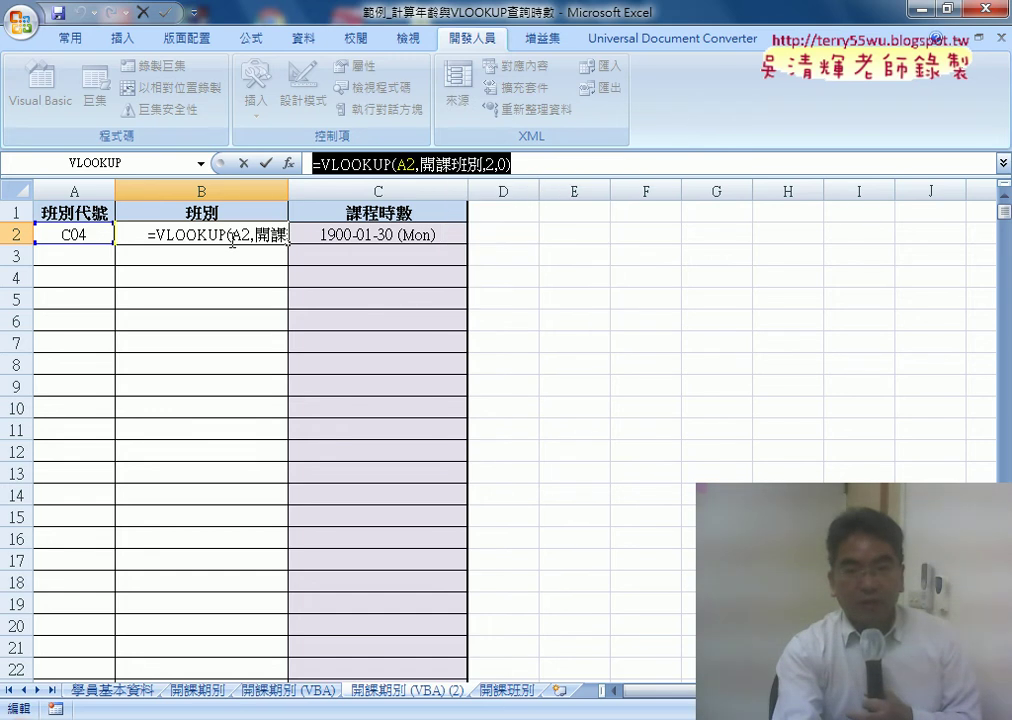
left_click(244, 164)
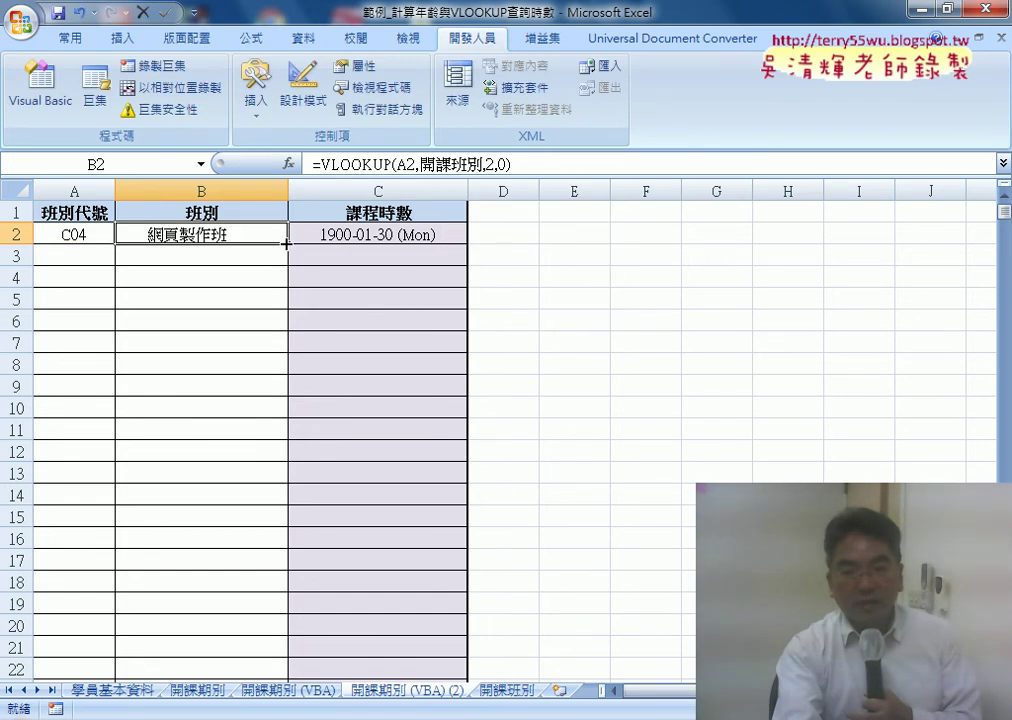
Step: Fill the class-name lookup down to B3 and choose class code C02 in A3
left_click_drag(286, 243, 287, 263)
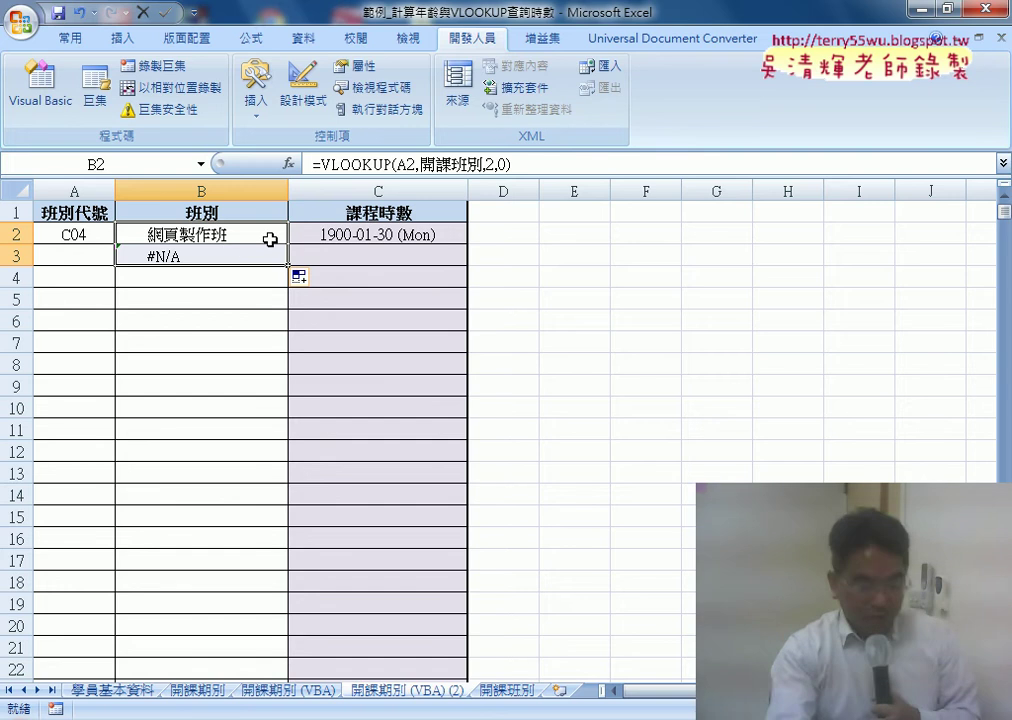
left_click(79, 253)
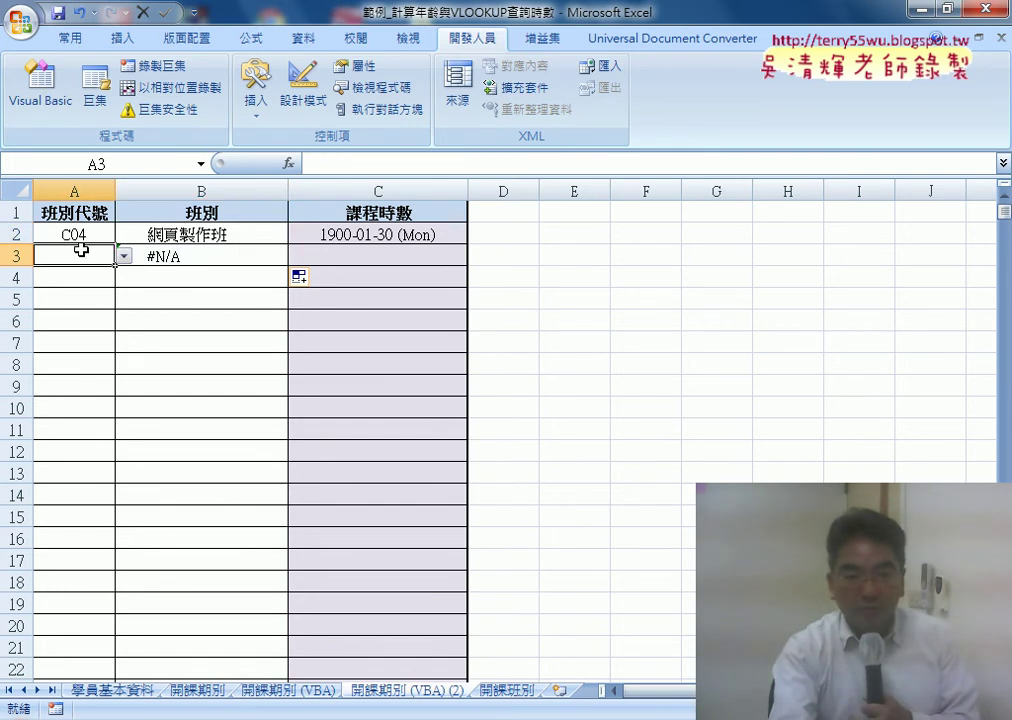
left_click(124, 256)
left_click(92, 286)
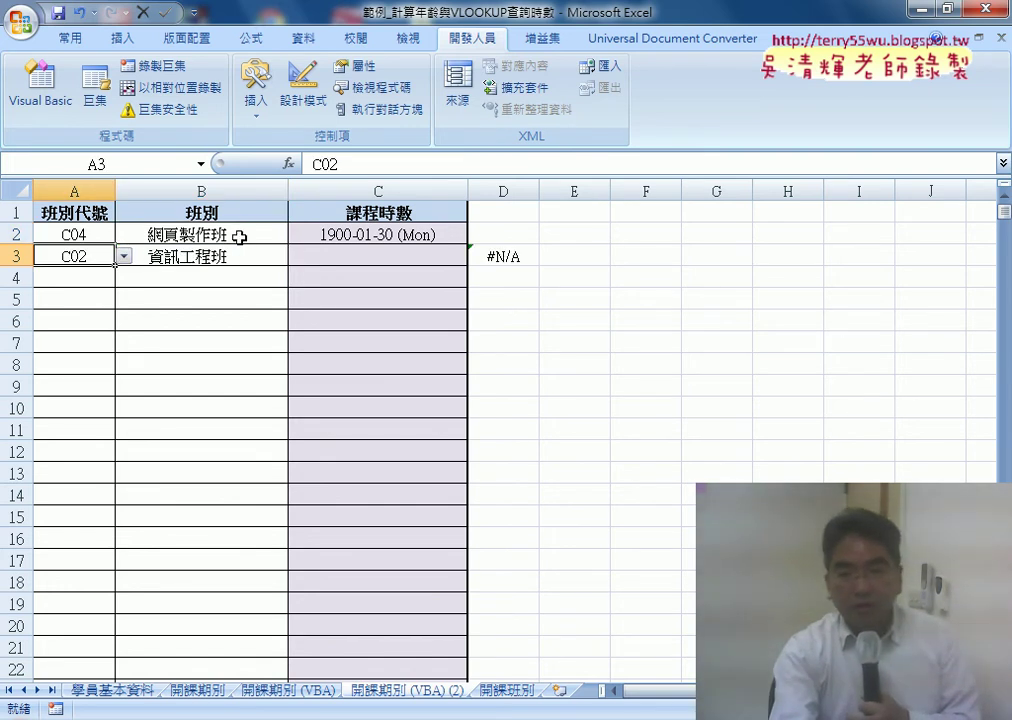
Step: Compare the B2 and B3 formulas, then copy B2's VLOOKUP formula text for the macro
left_click(239, 237)
left_click(230, 256)
left_click(230, 234)
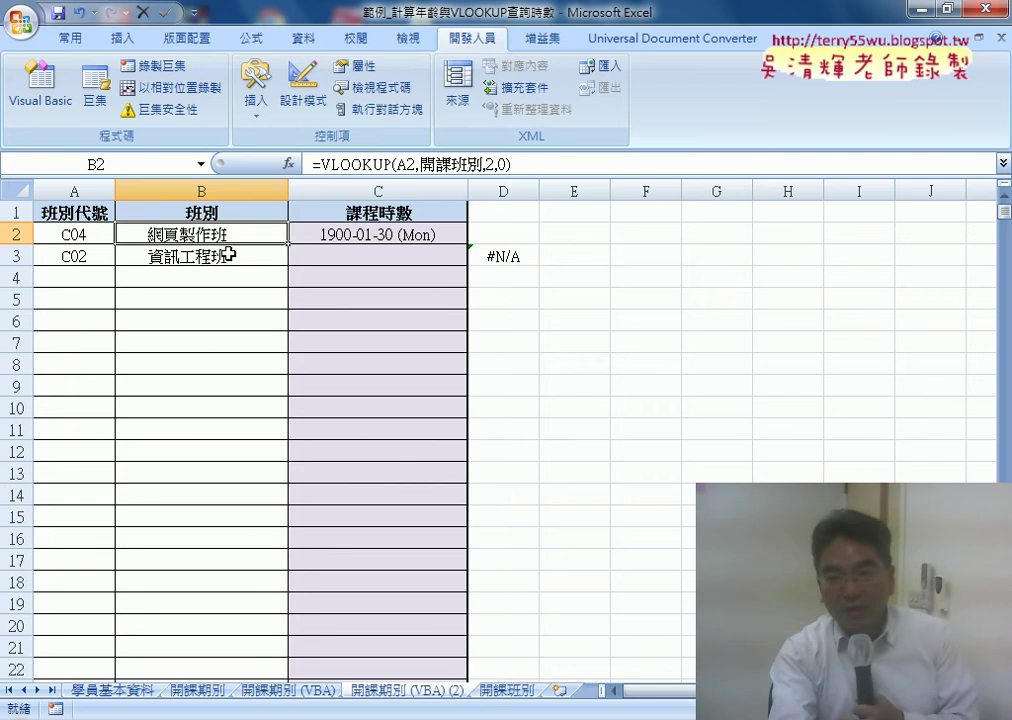
left_click(230, 256)
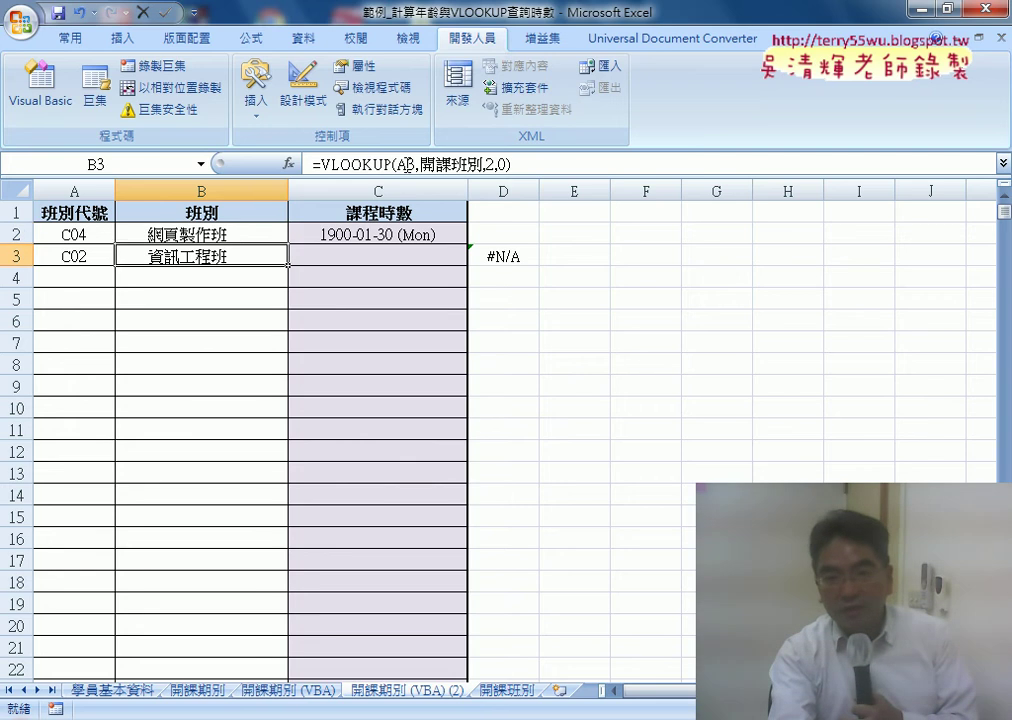
left_click(233, 232)
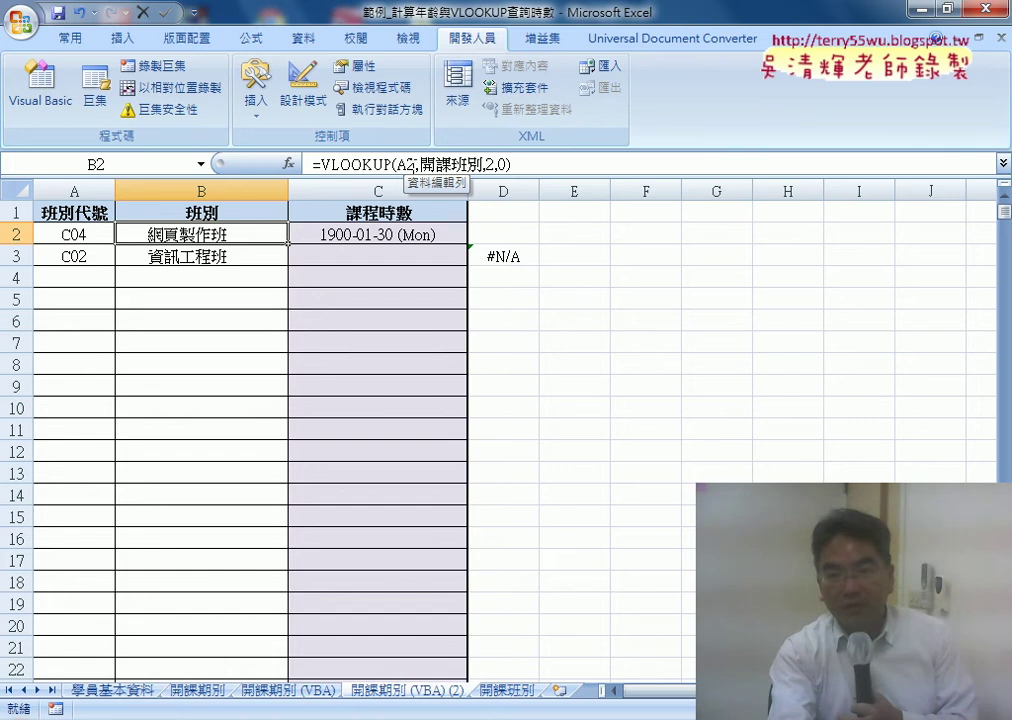
left_click_drag(314, 165, 511, 165)
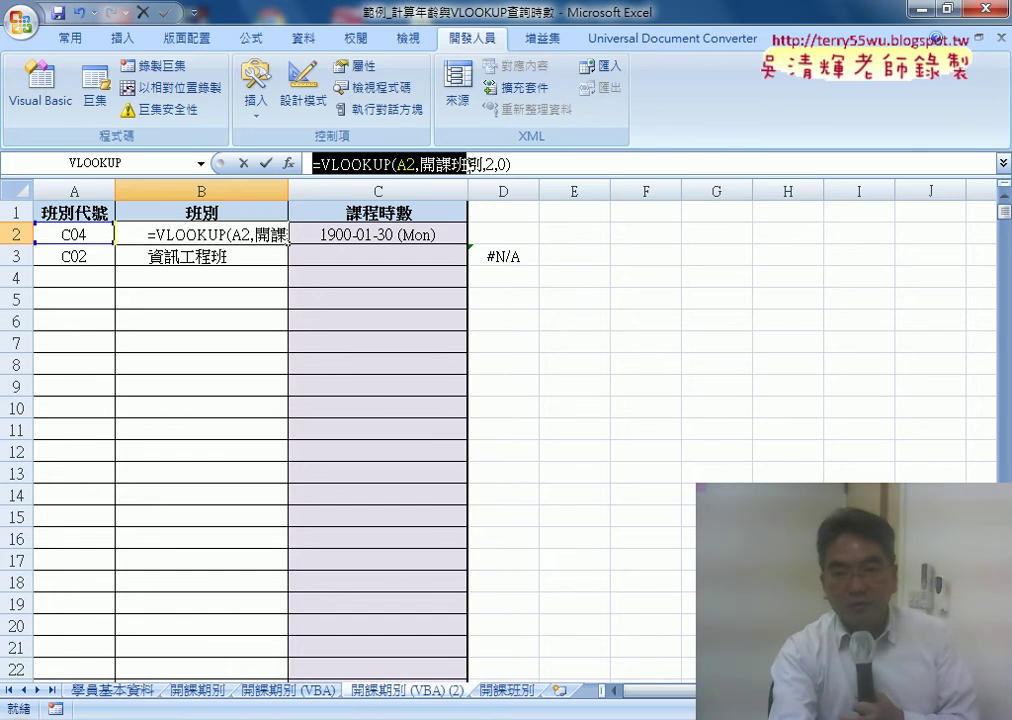
right_click(483, 167)
left_click(521, 203)
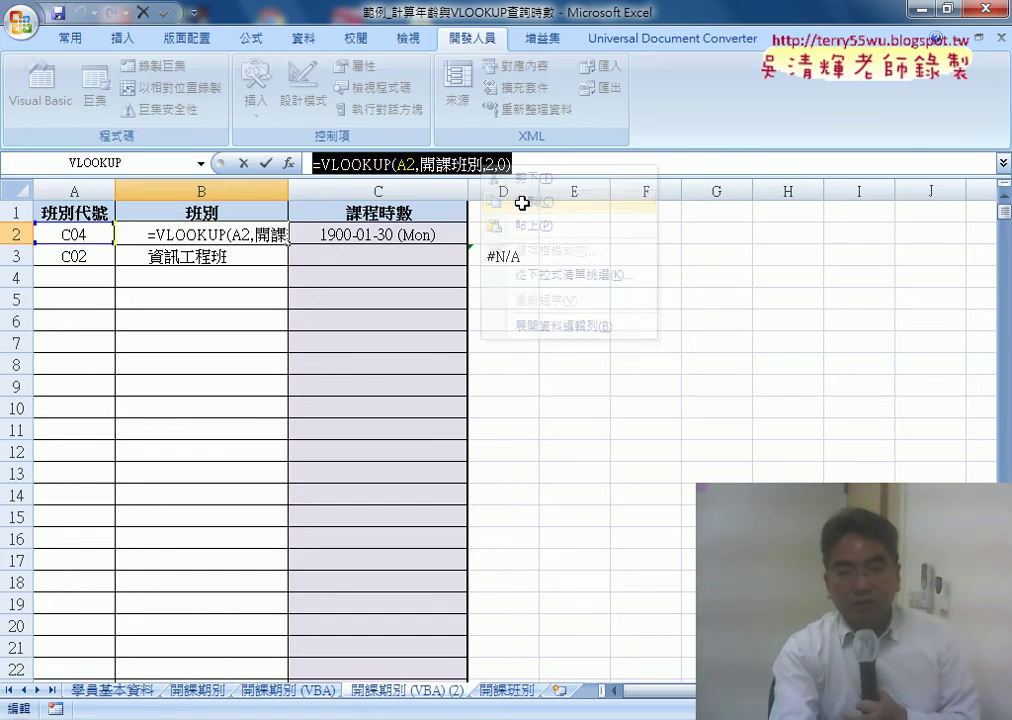
left_click(266, 163)
mouse_move(566, 719)
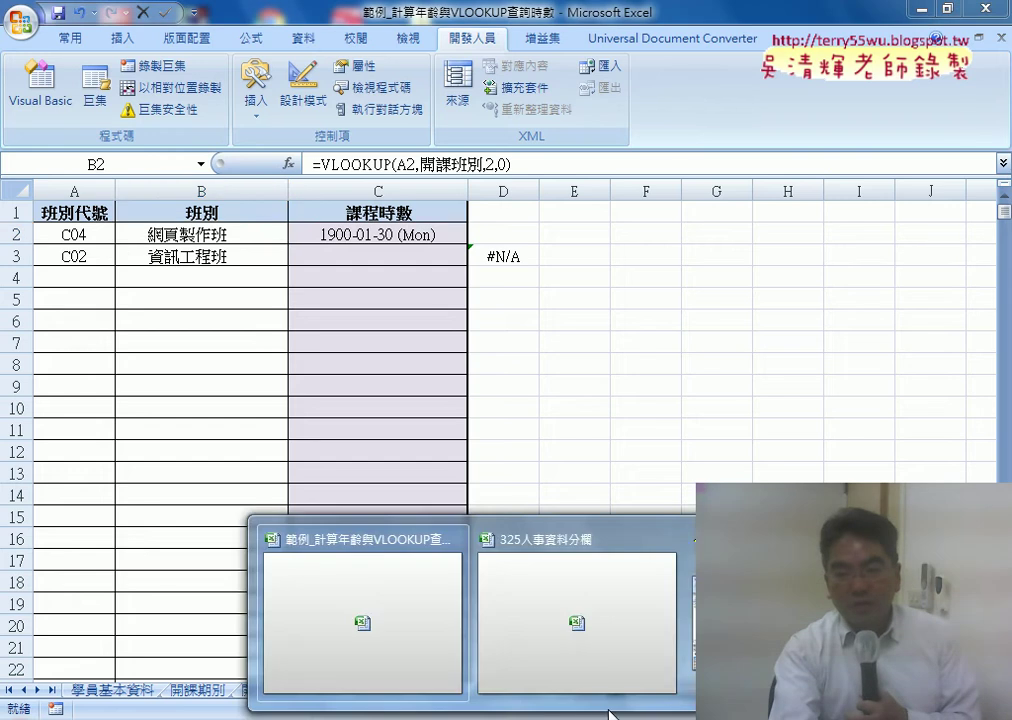
left_click(790, 610)
Step: Rewrite the column B line to write the pasted VLOOKUP, concatenating "A" & Target.Row
left_click_drag(510, 256, 499, 170)
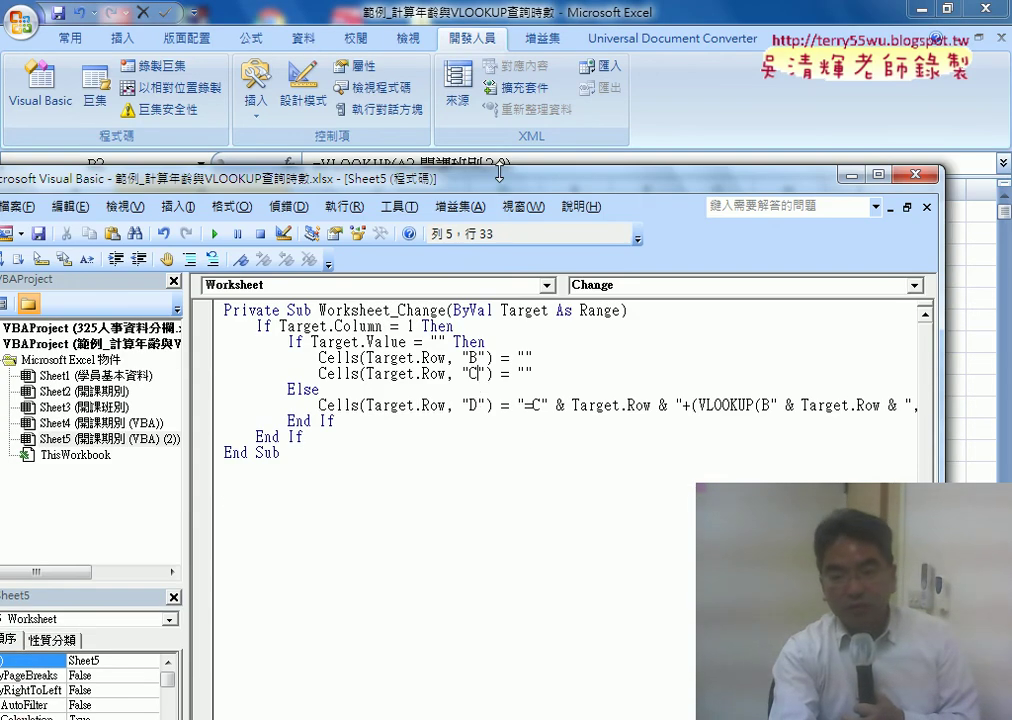
double_click(475, 404)
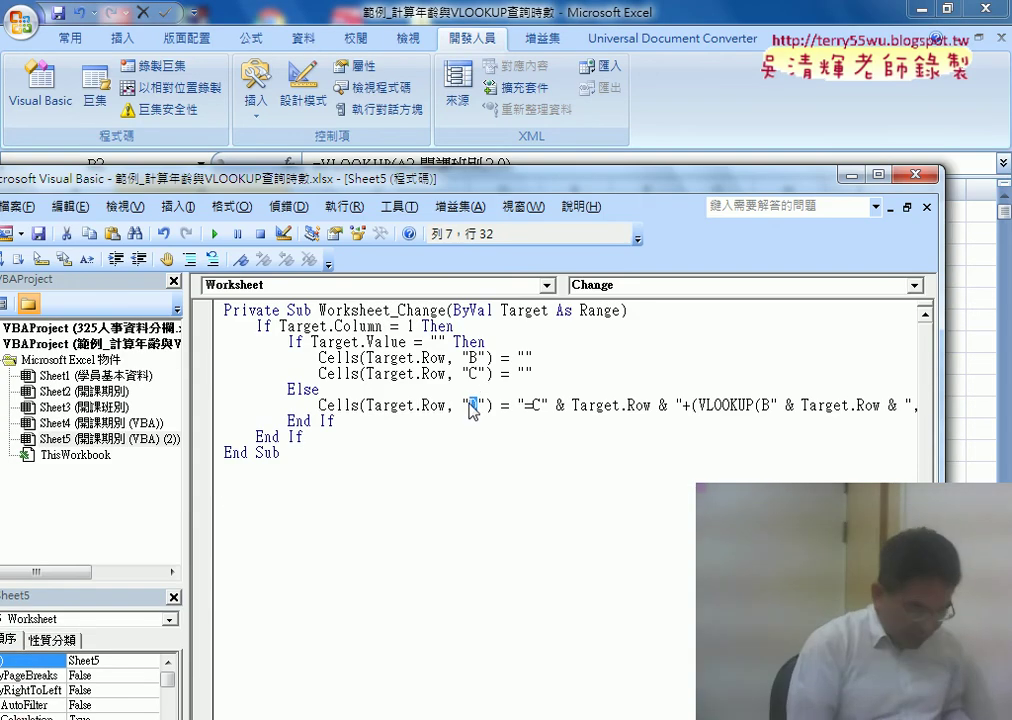
type("B")
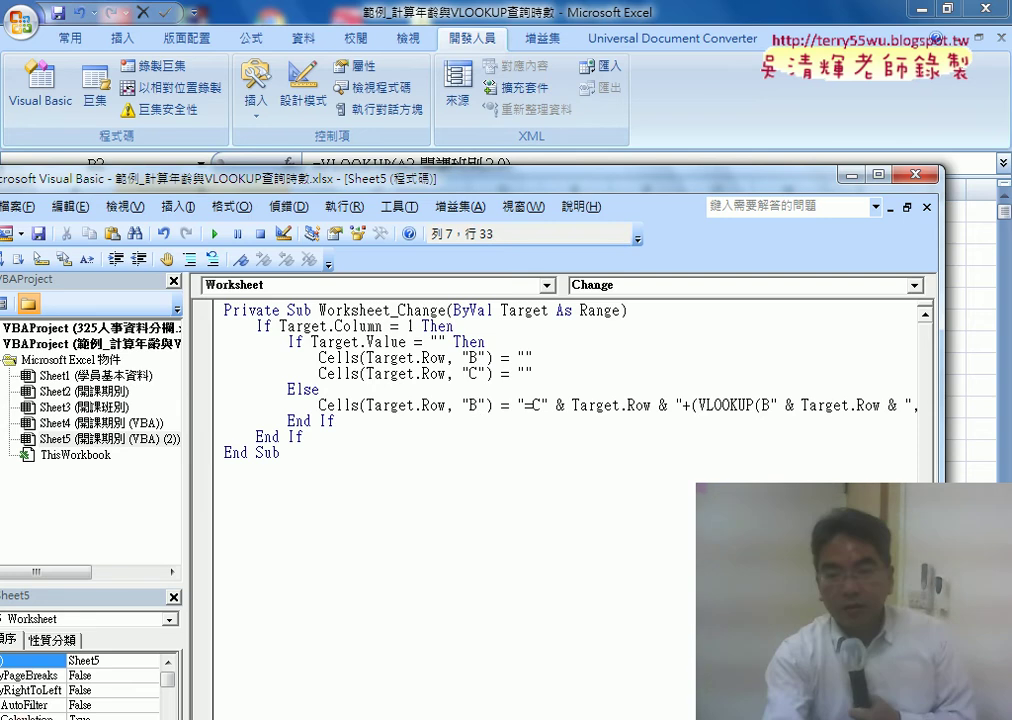
left_click_drag(514, 404, 956, 424)
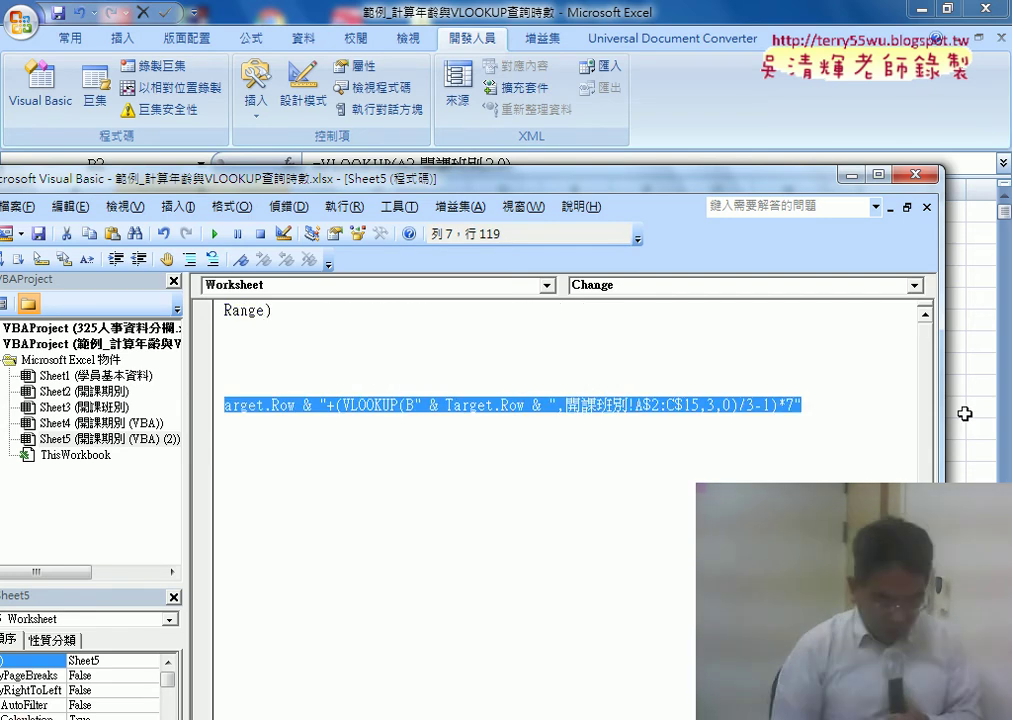
key("Delete")
type("\"B\") =")
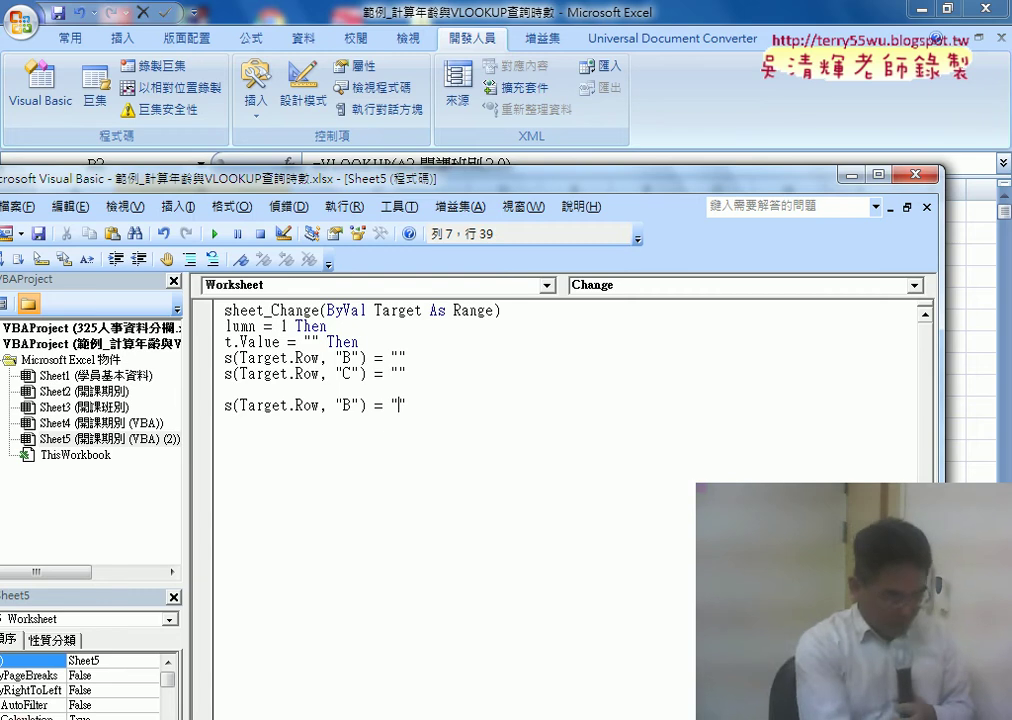
key("ctrl+v")
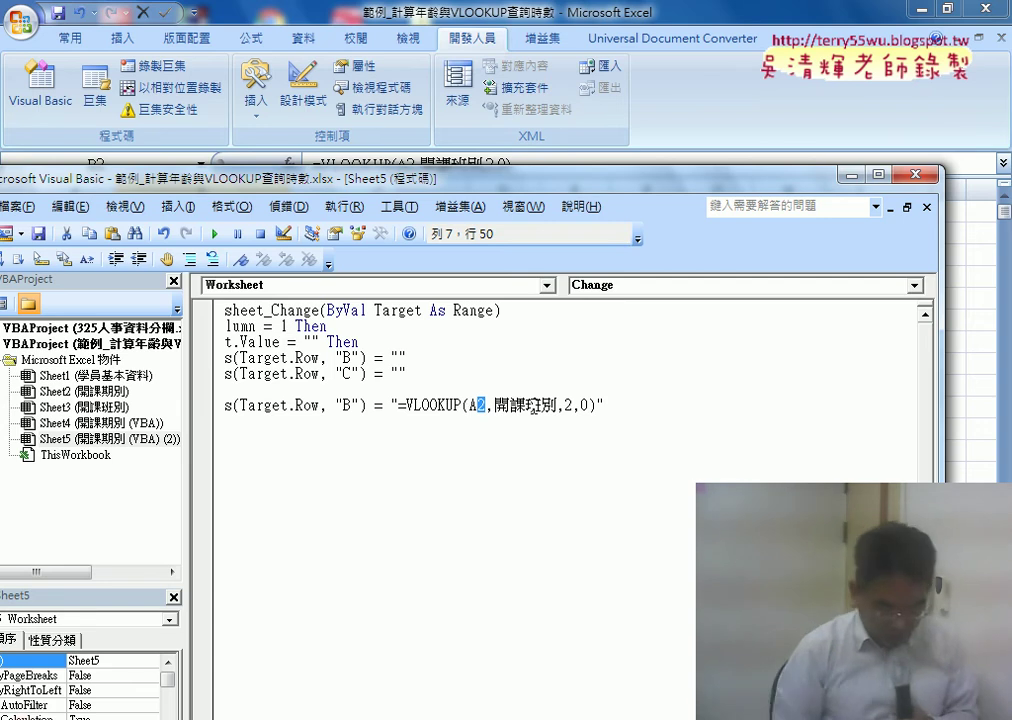
type("\"&\"")
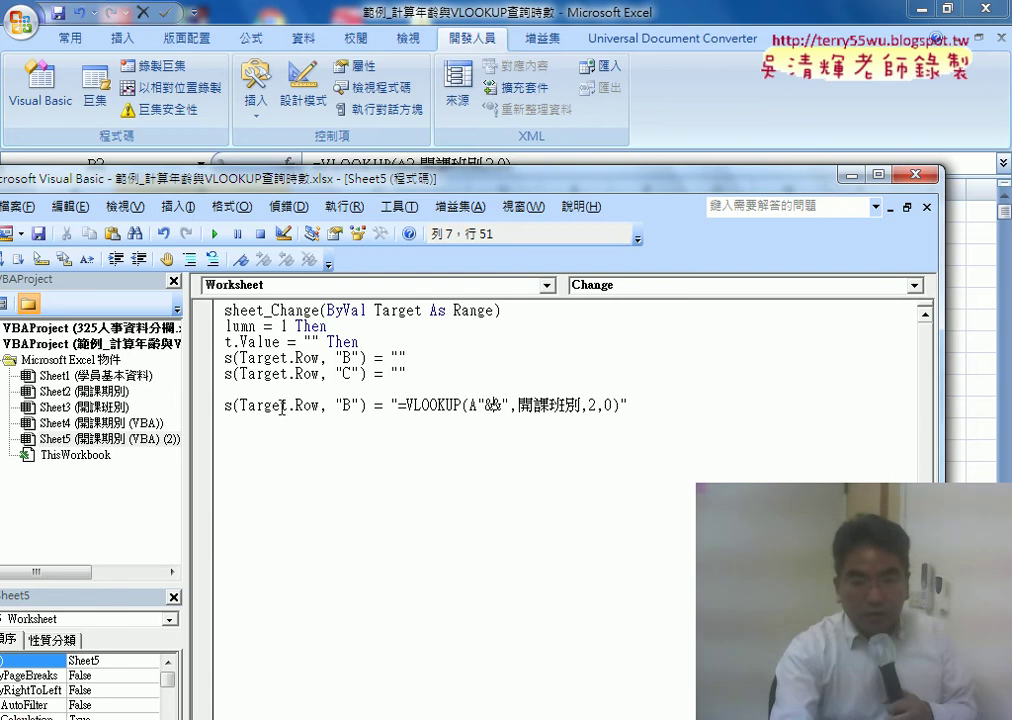
left_click_drag(240, 405, 284, 405)
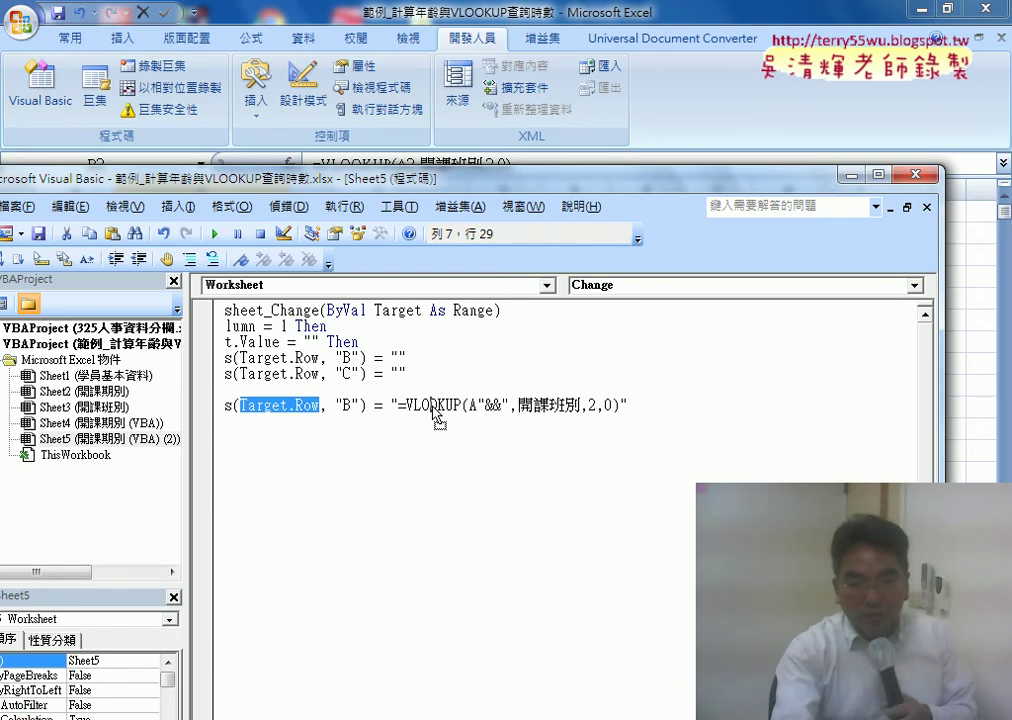
mouse_move(433, 407)
left_mouse_down()
mouse_move(495, 407)
mouse_move(487, 404)
left_mouse_up()
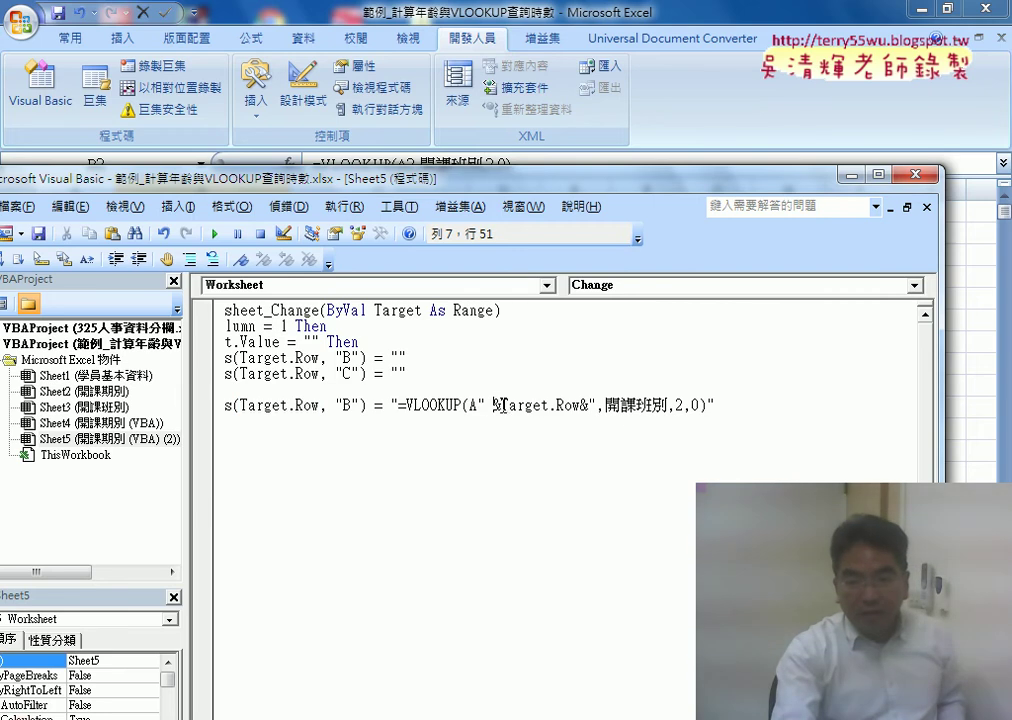
left_click(500, 406)
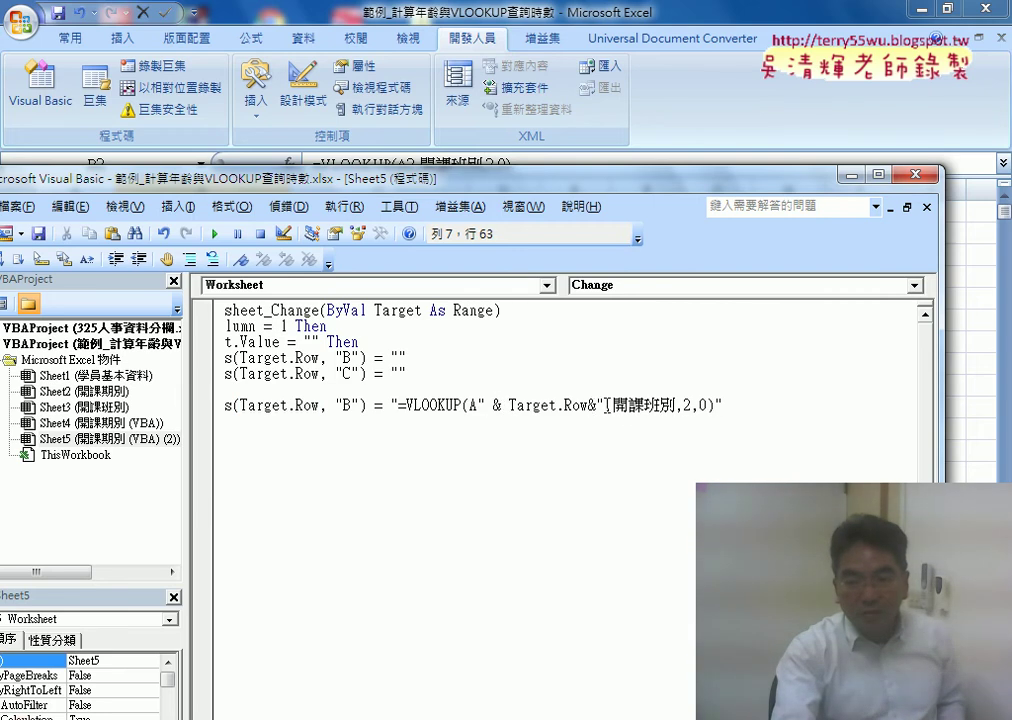
key("Right")
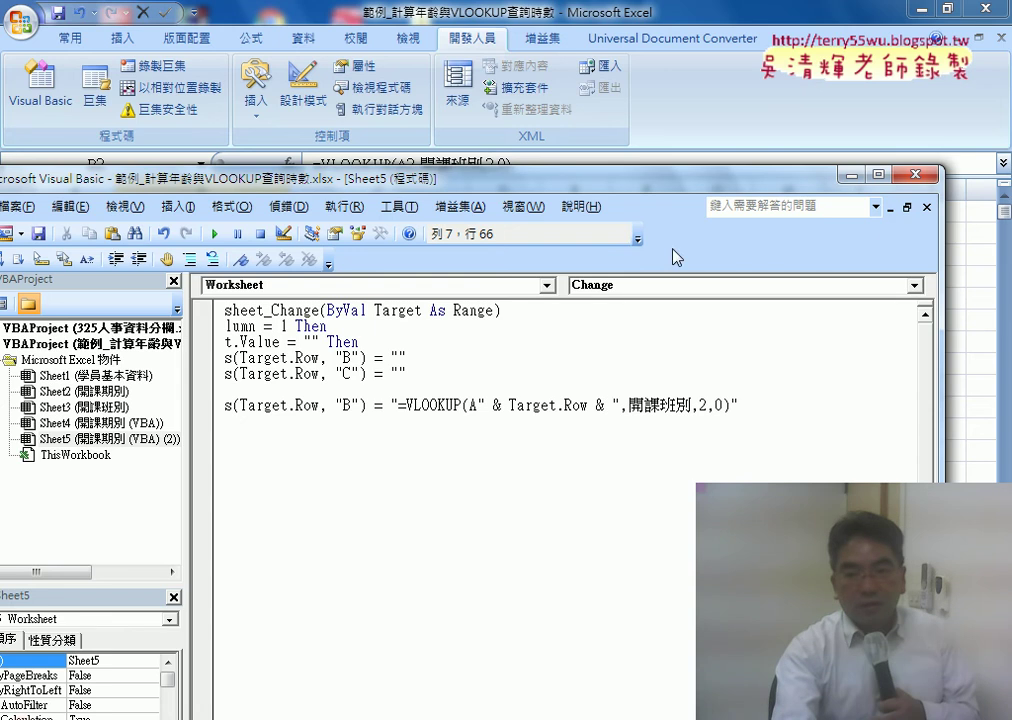
Step: Duplicate the VLOOKUP line below for column C with column index 3
left_click_drag(640, 176, 766, 88)
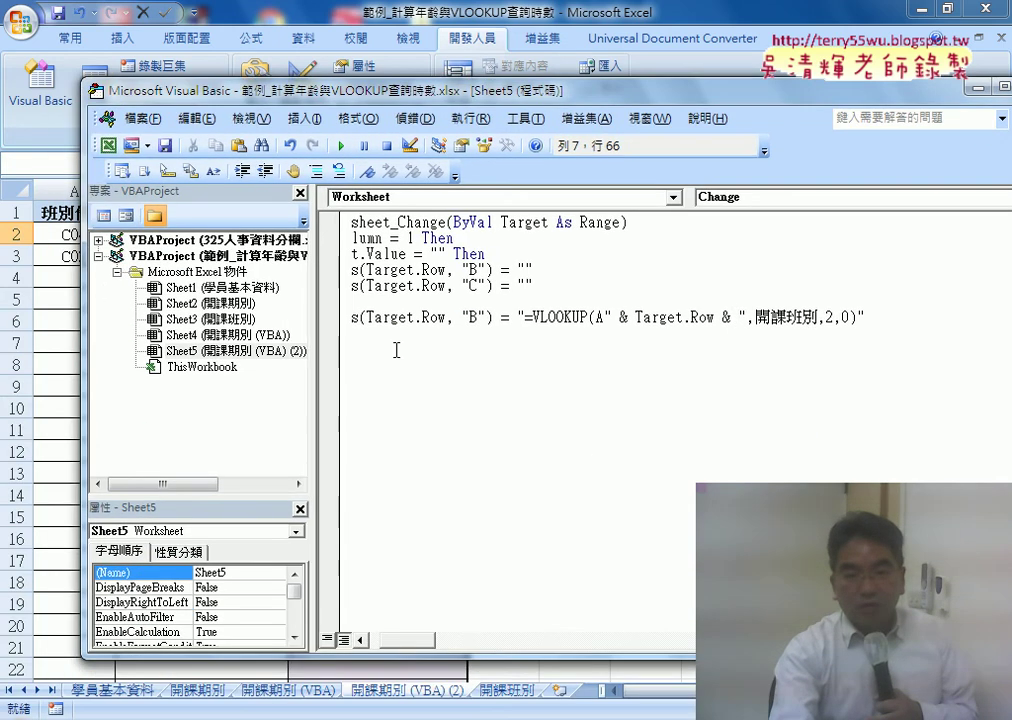
left_click_drag(314, 404, 186, 400)
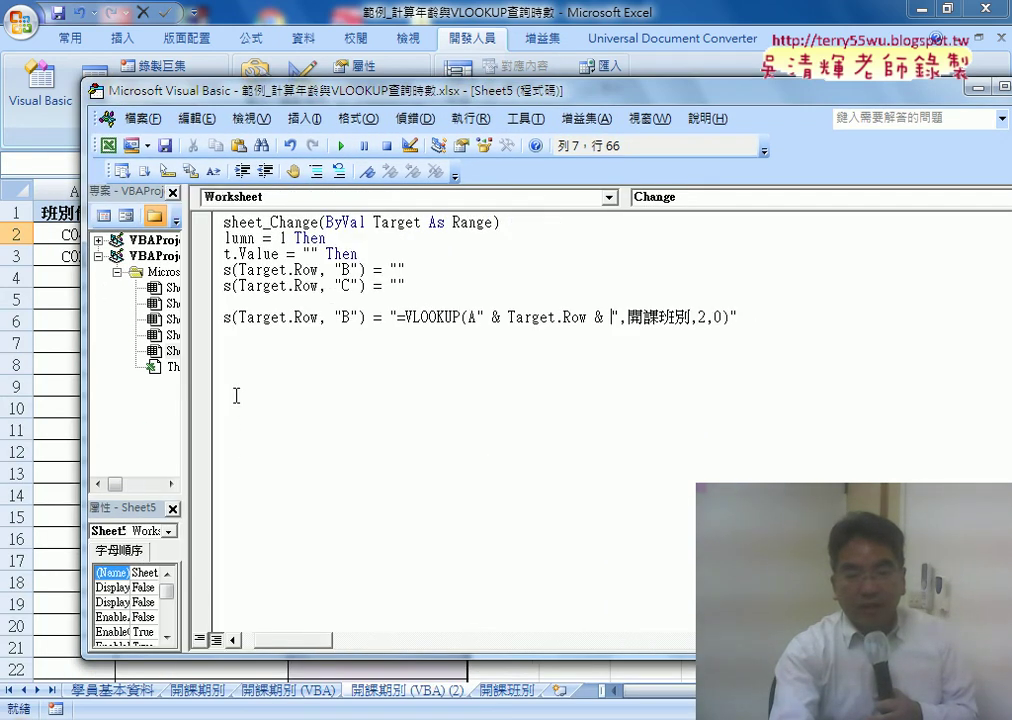
left_click_drag(288, 636, 259, 636)
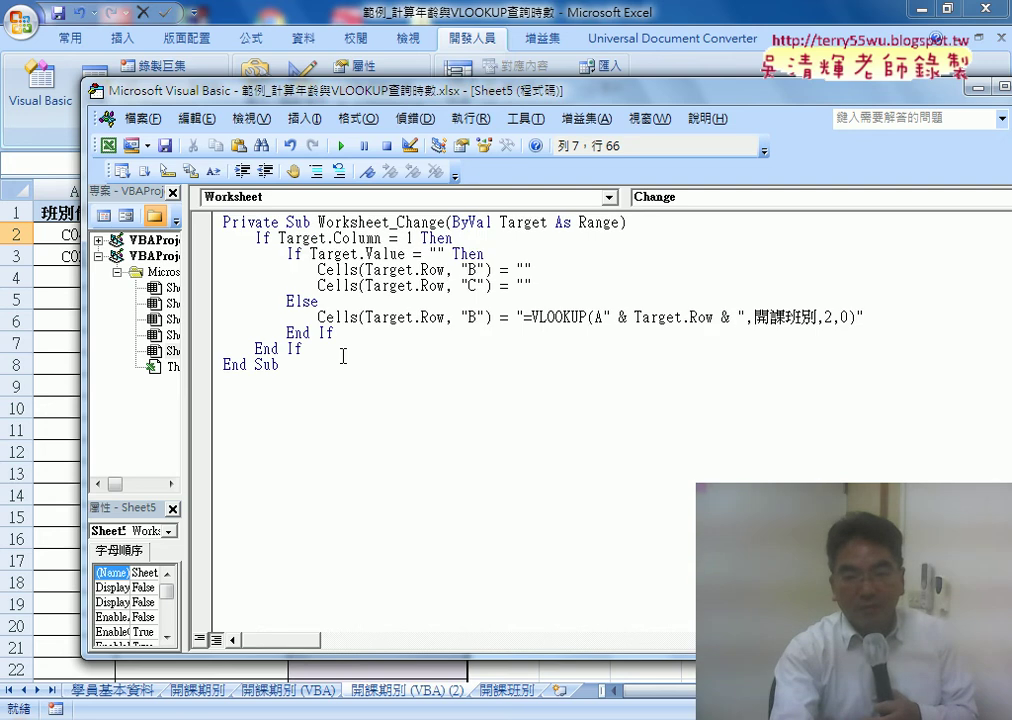
left_click_drag(318, 317, 872, 316)
key("ctrl+c")
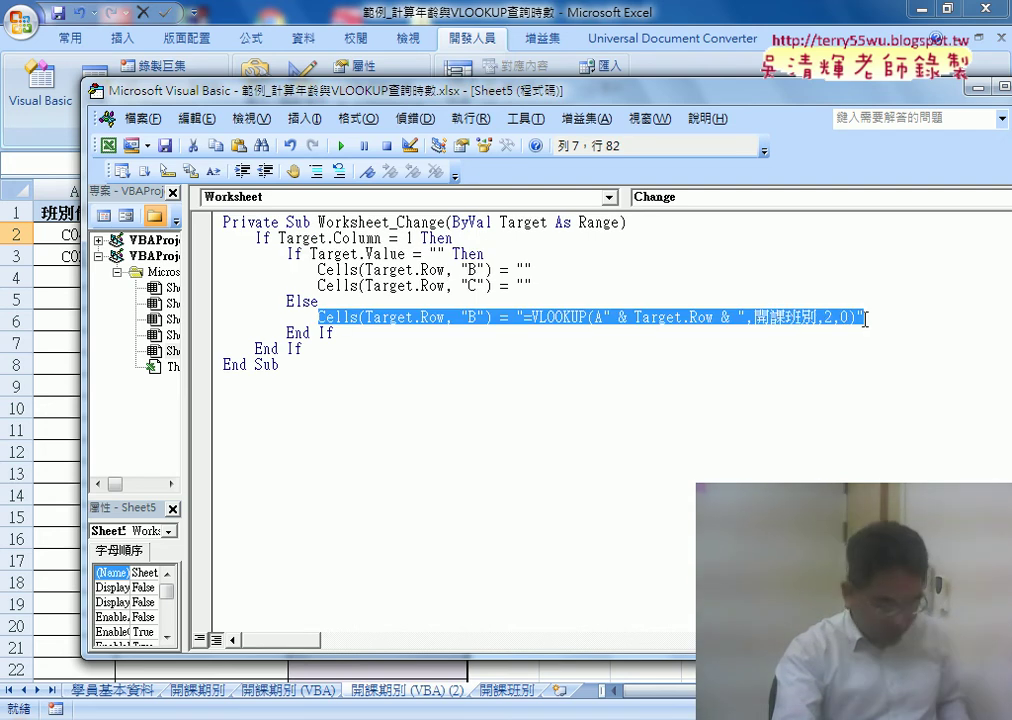
left_click(876, 317)
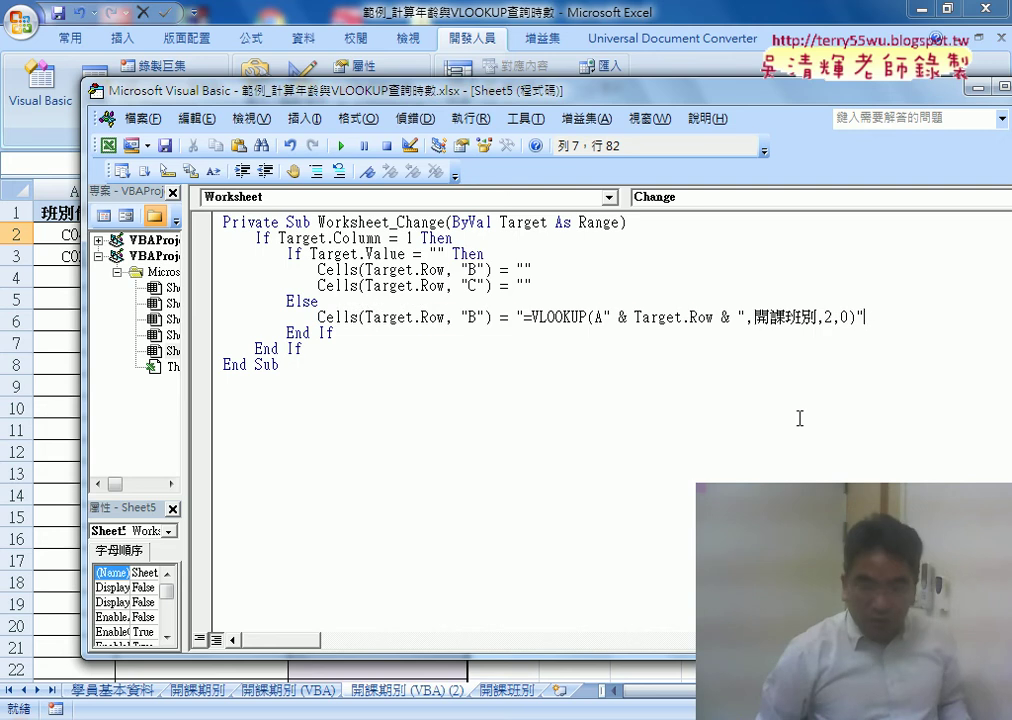
key("Return")
key("ctrl+v")
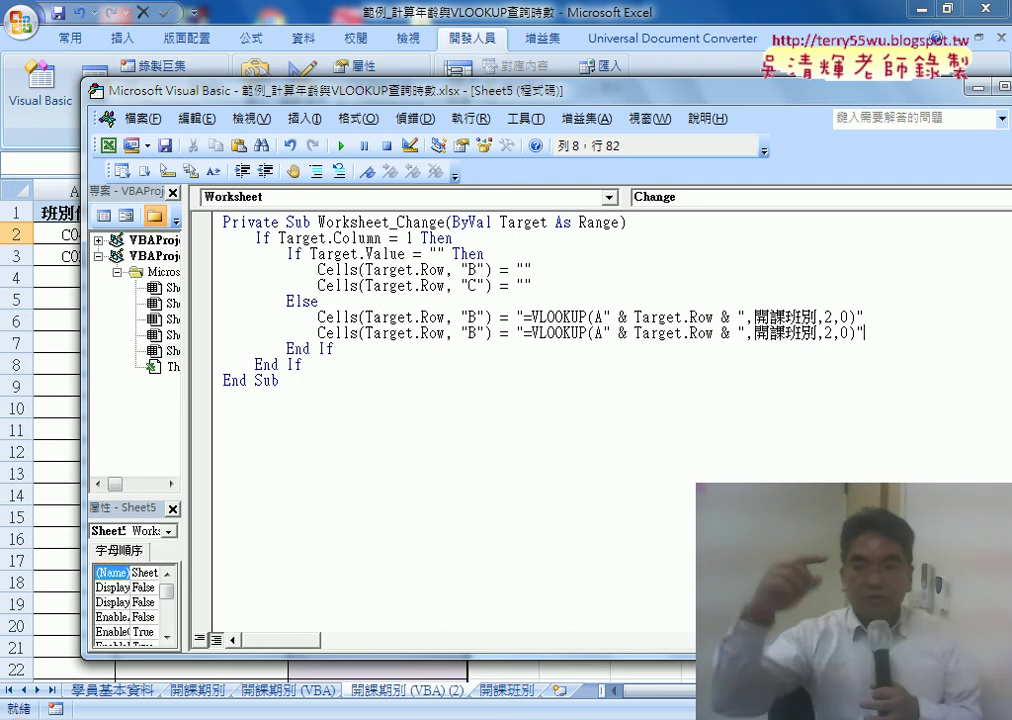
double_click(473, 334)
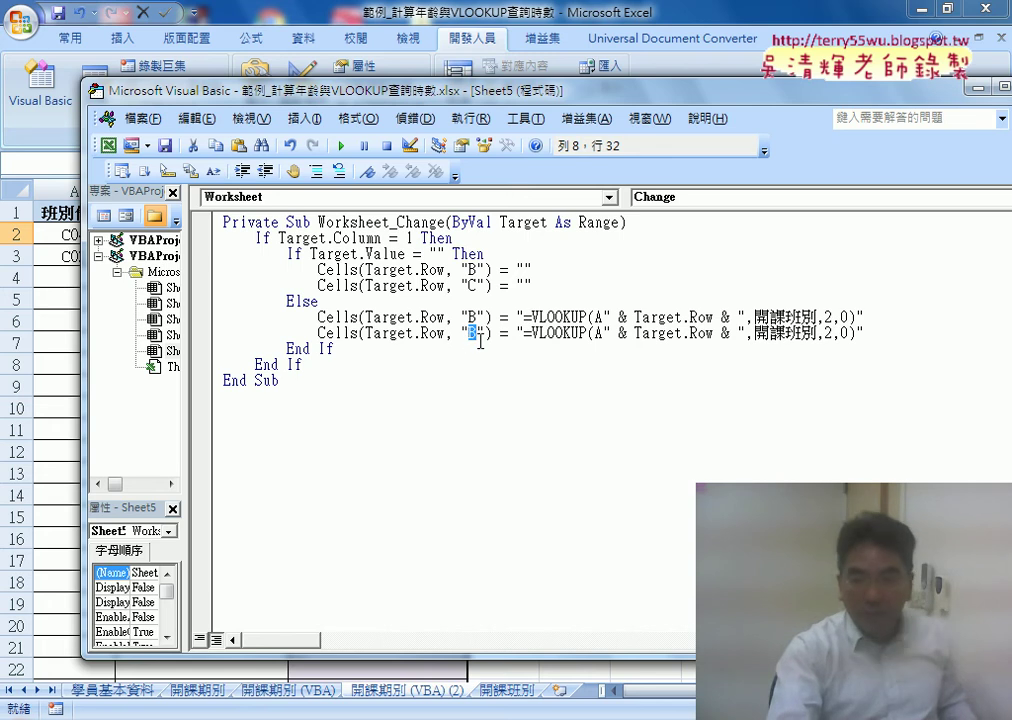
type("C")
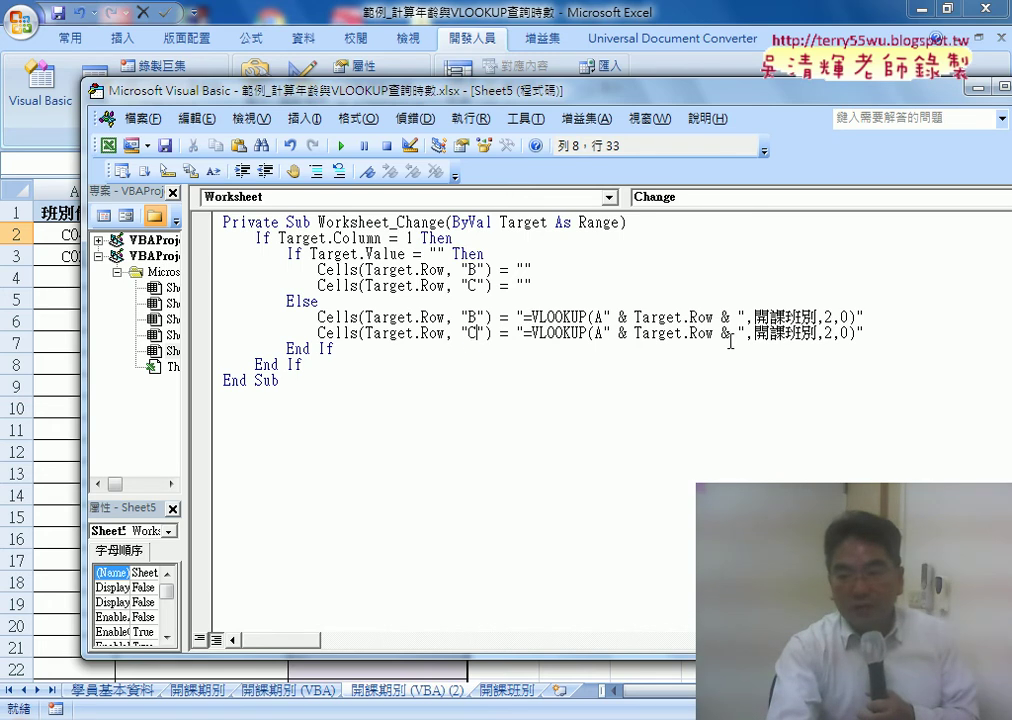
double_click(828, 334)
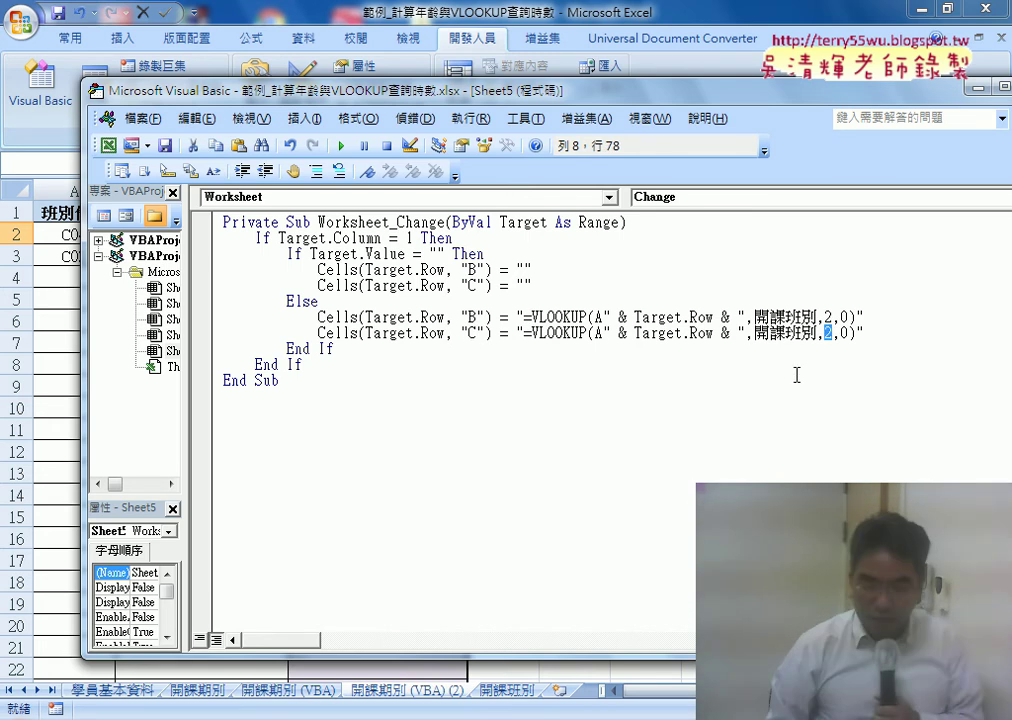
type("3")
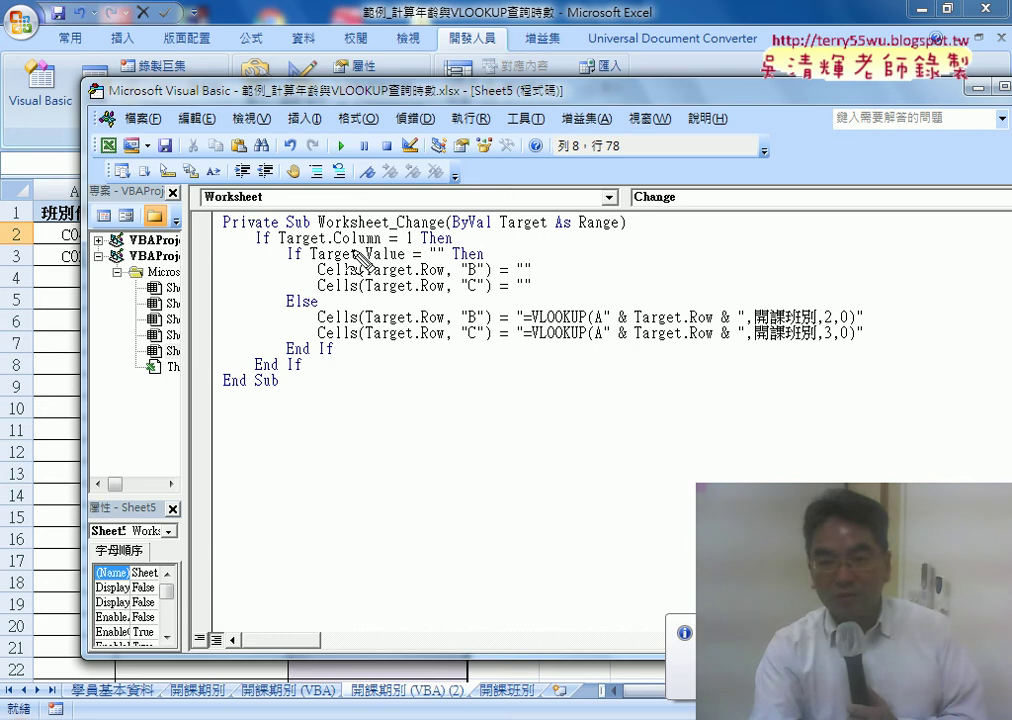
Step: Rearrange the VBA window and put a breakpoint on If Target.Column = 1 Then
left_click_drag(394, 245, 402, 246)
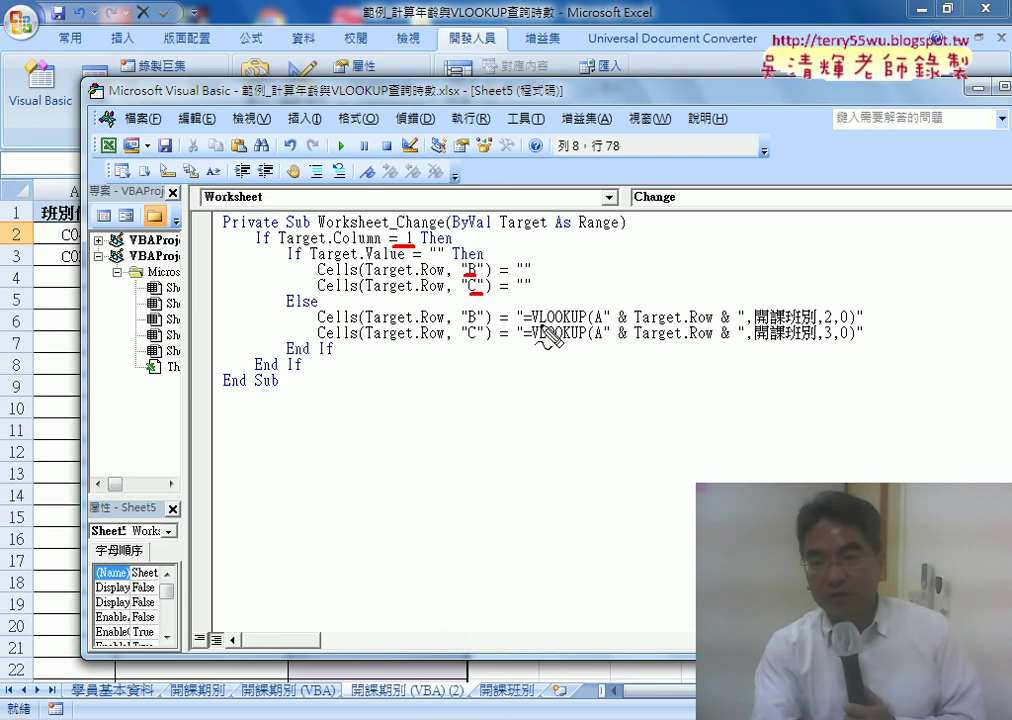
left_click_drag(534, 323, 850, 321)
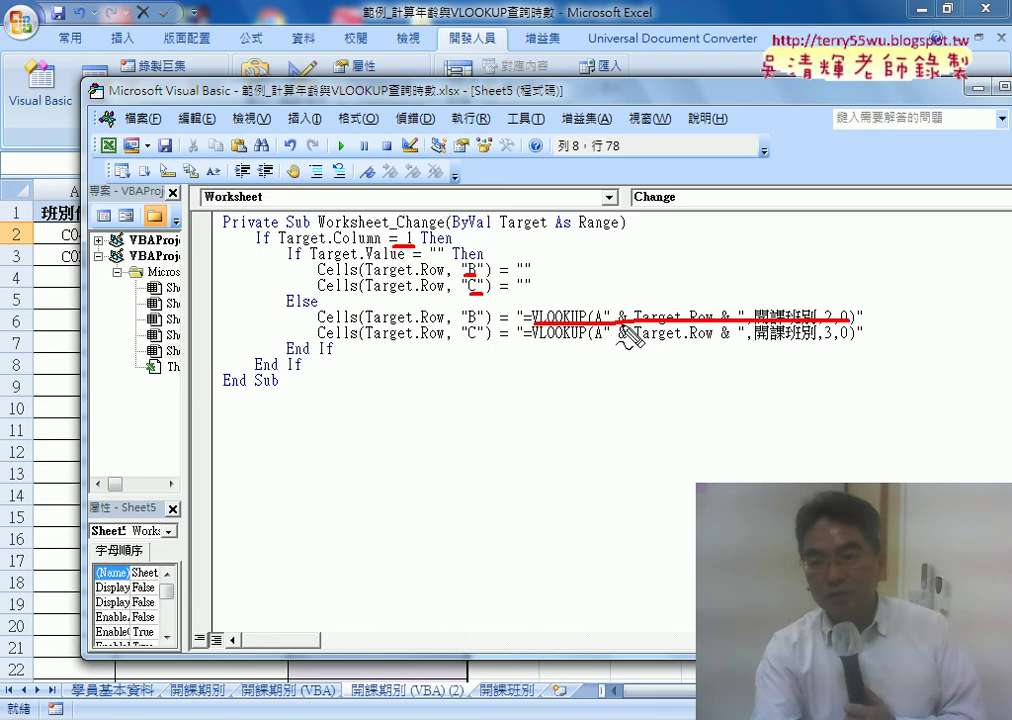
left_click_drag(618, 318, 714, 310)
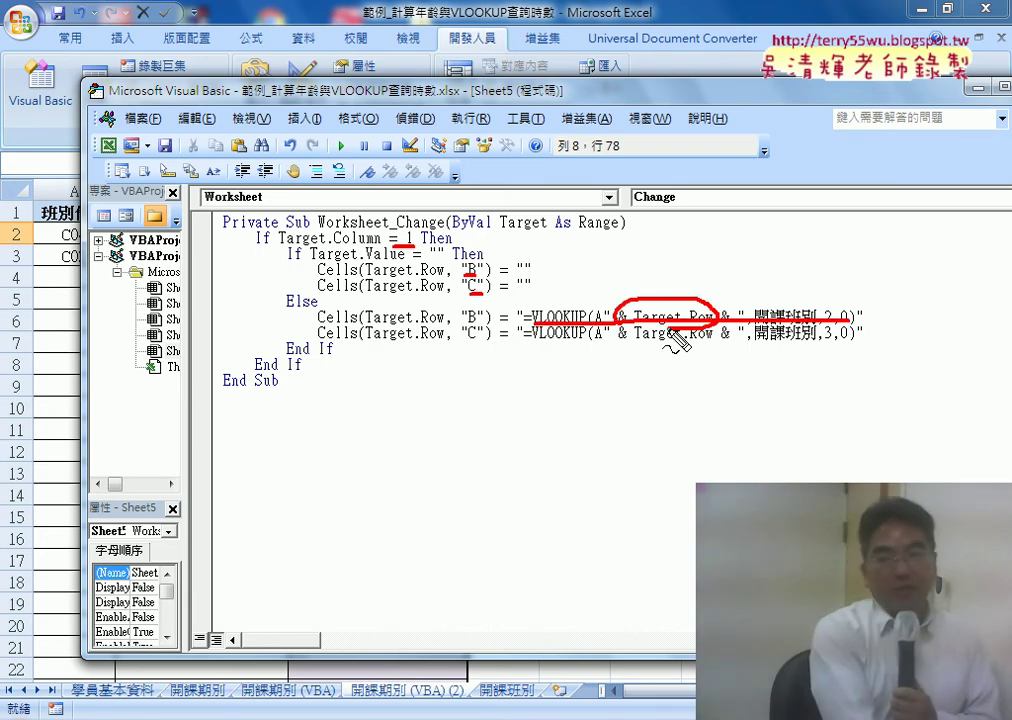
key("Escape")
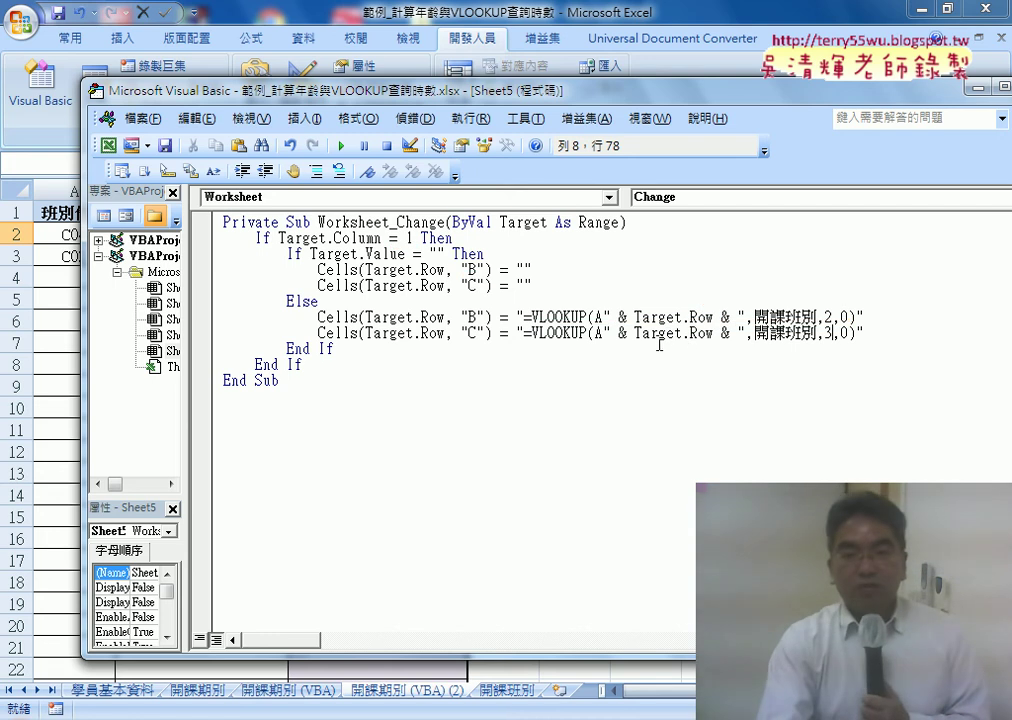
left_click_drag(525, 90, 688, 93)
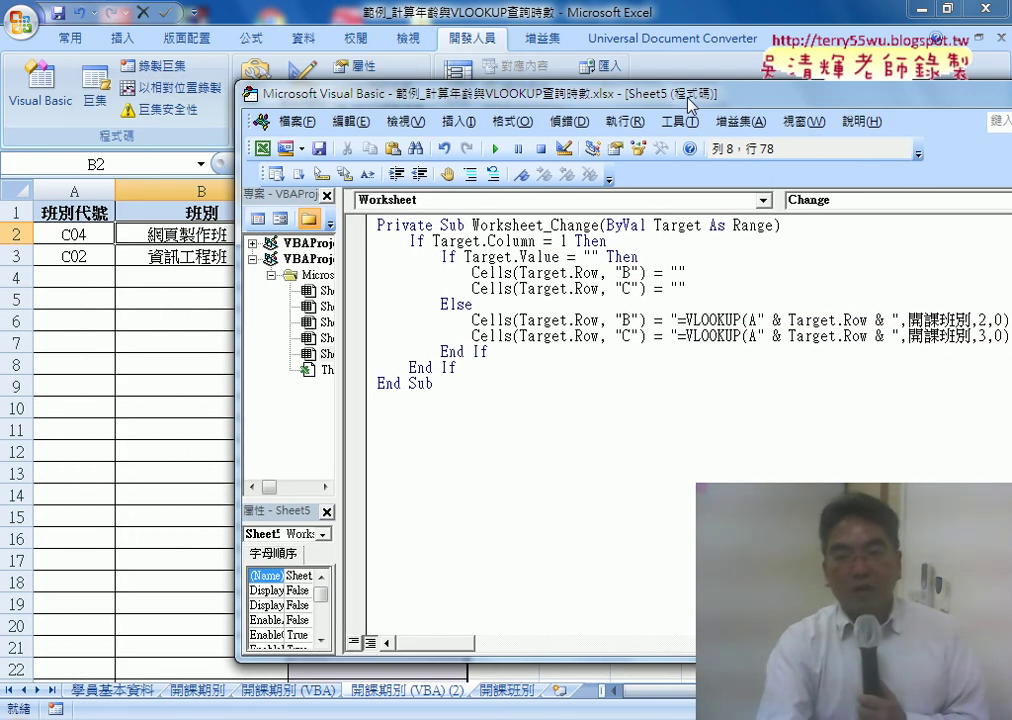
left_click(365, 241)
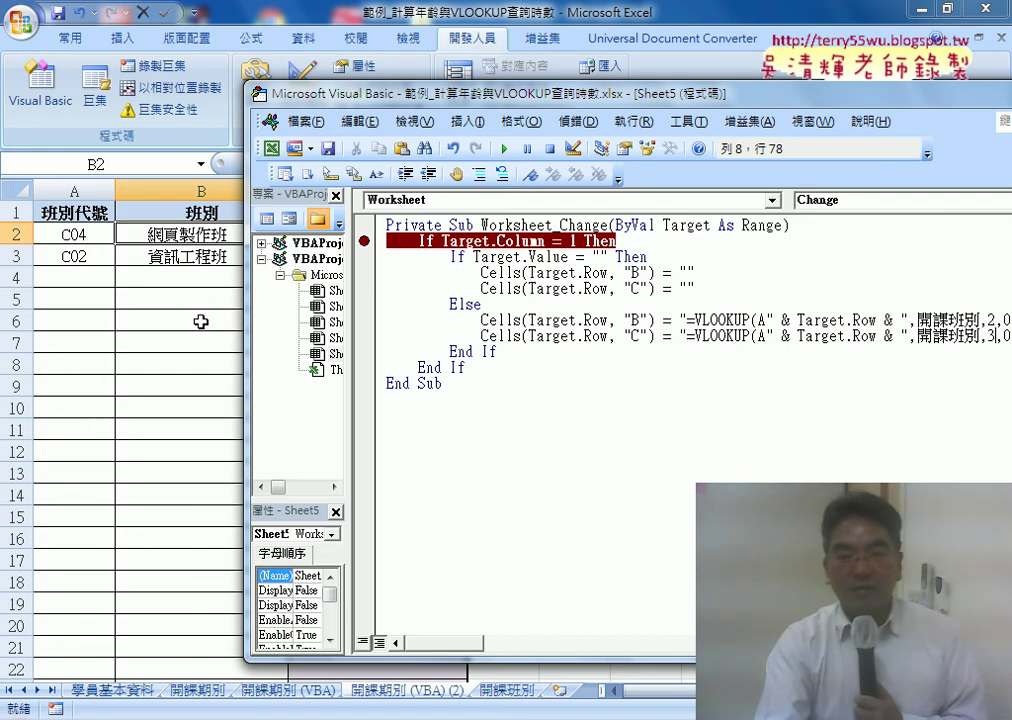
Step: Choose class code C01 in cell A4 to trigger the change macro
left_click(205, 321)
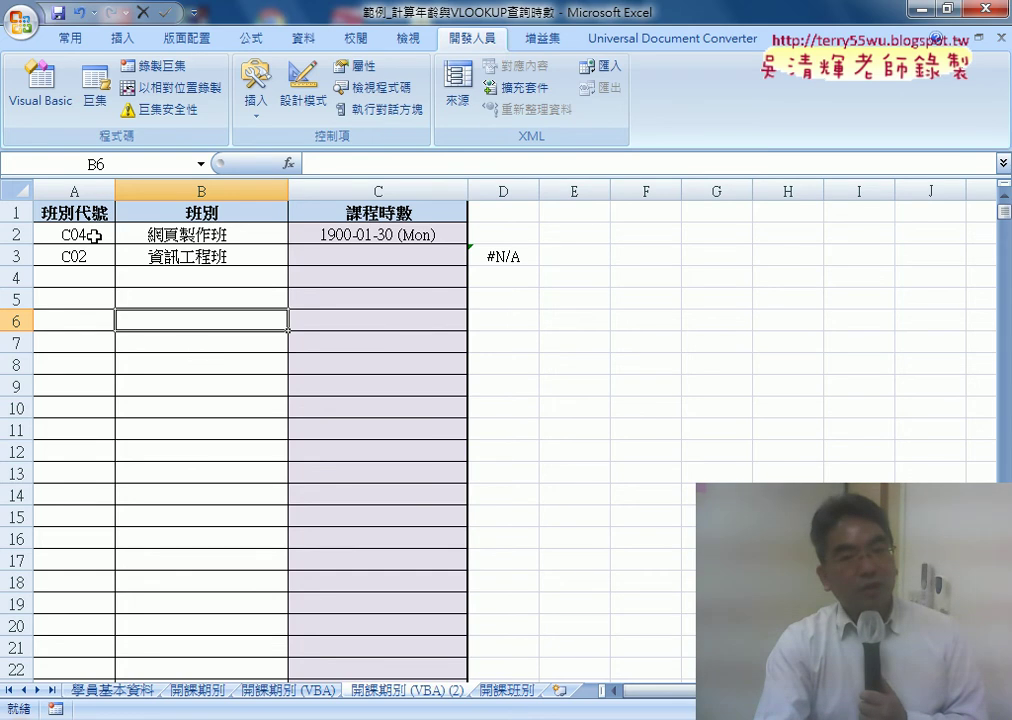
left_click(98, 278)
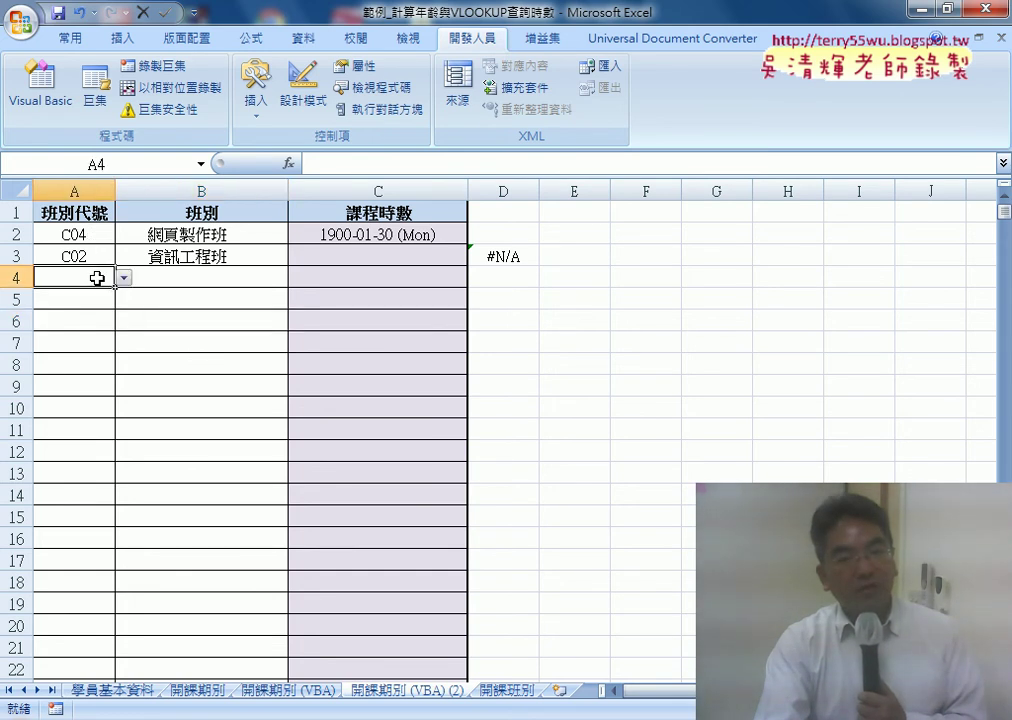
left_click(123, 279)
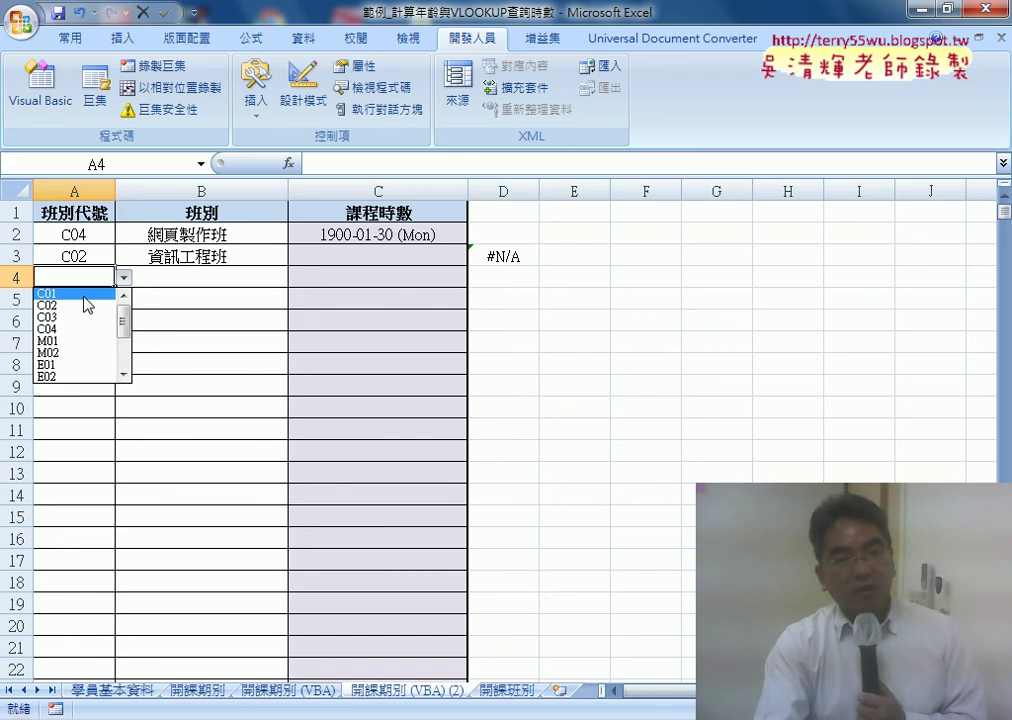
left_click(87, 294)
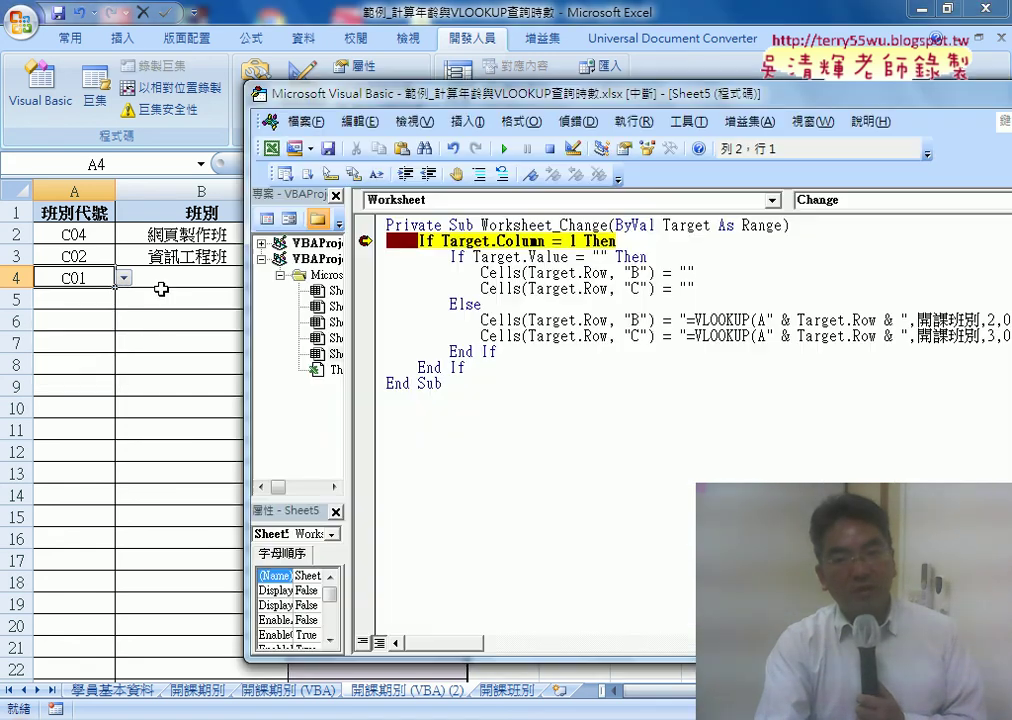
Step: Step through Worksheet_Change with F8 until B4 shows 資訊管理班 and C4 gets its hours
mouse_move(465, 241)
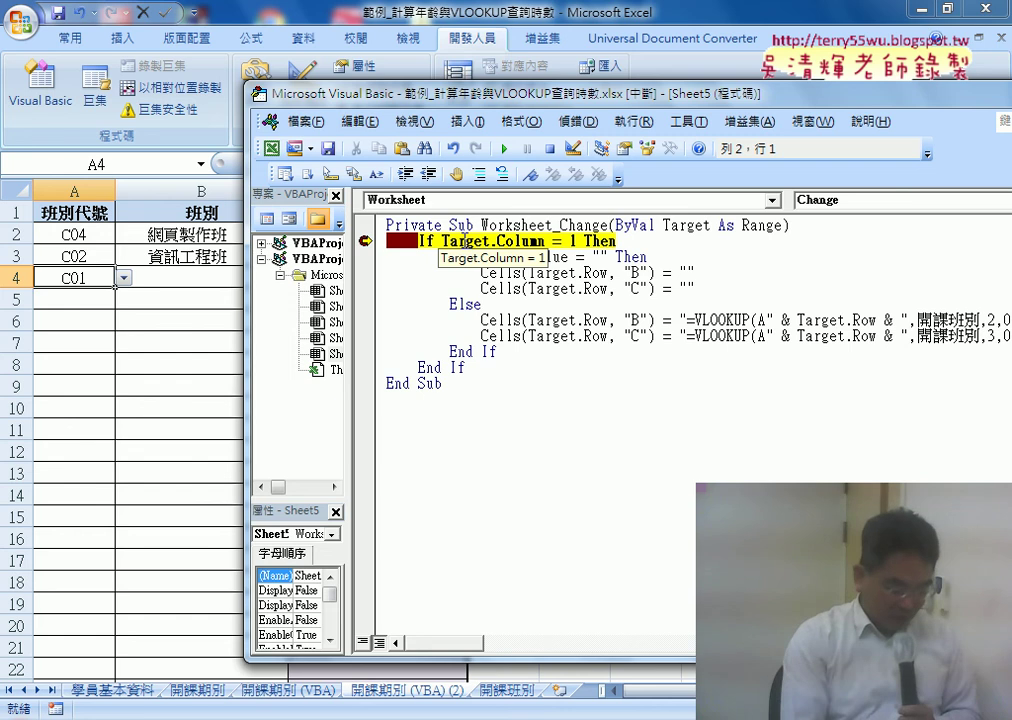
key("F8")
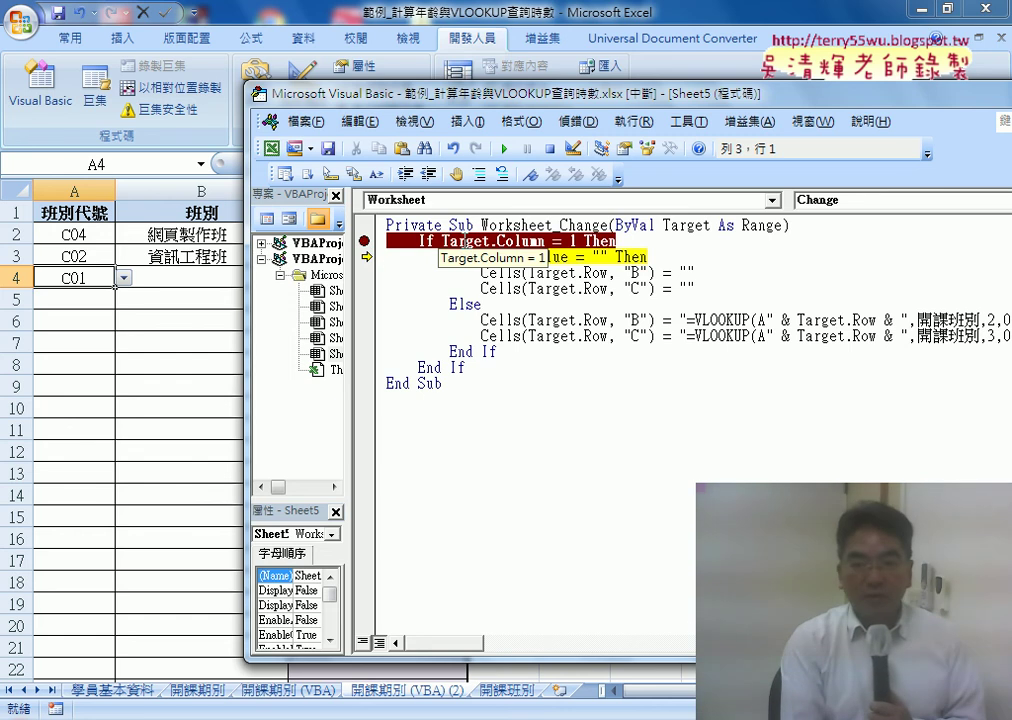
key("F8")
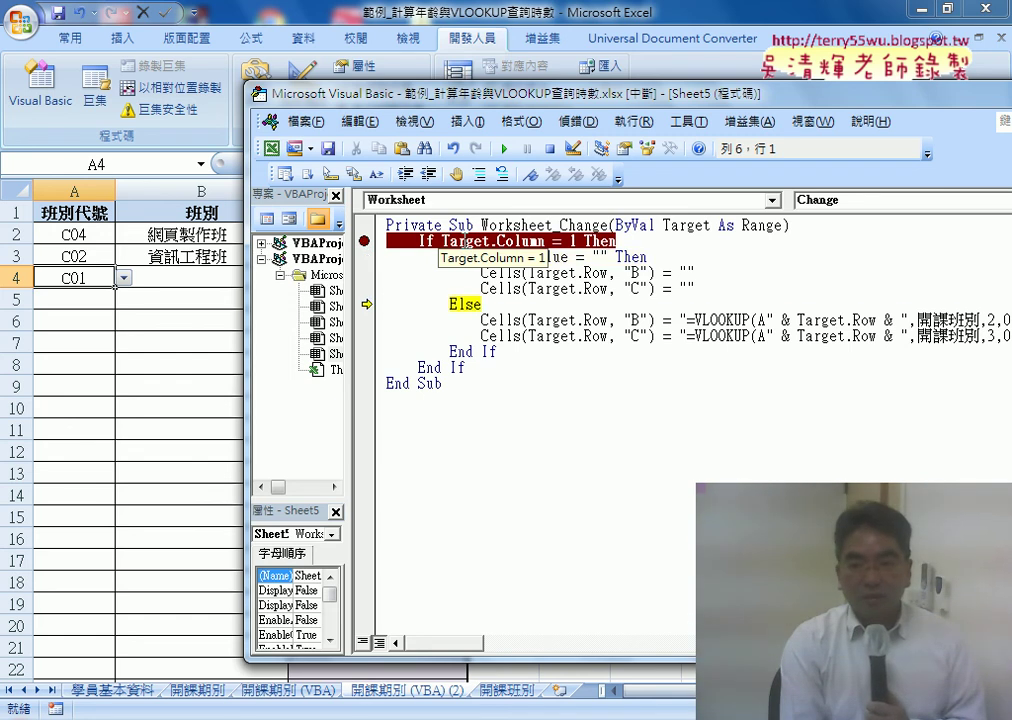
key("F8")
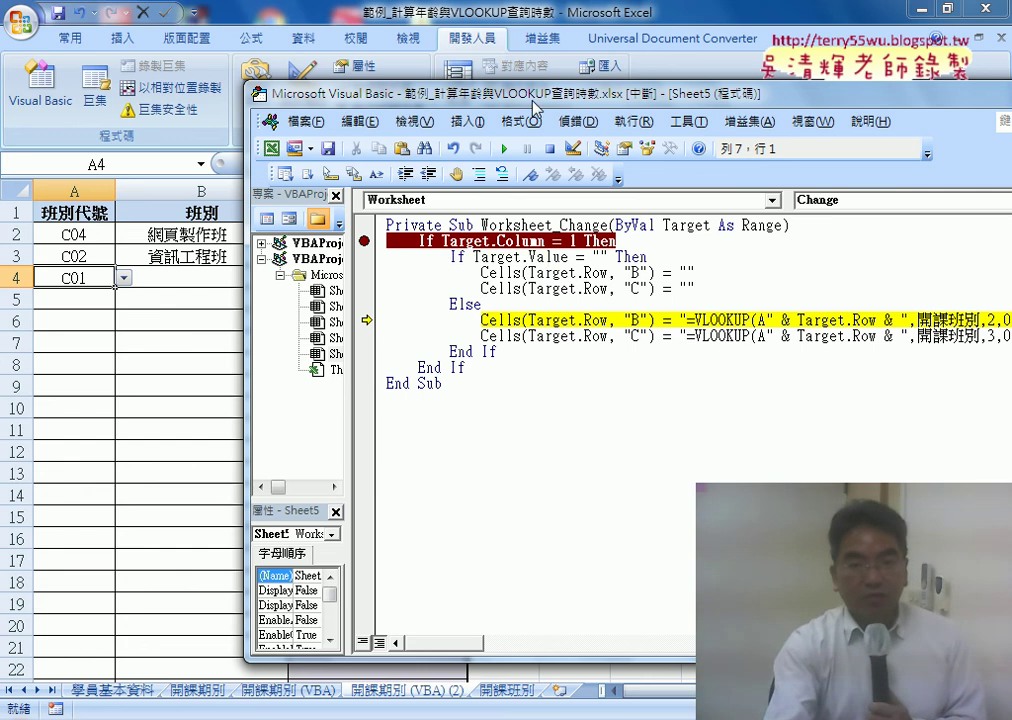
mouse_move(535, 108)
left_mouse_down()
mouse_move(333, 337)
mouse_move(323, 330)
left_mouse_up()
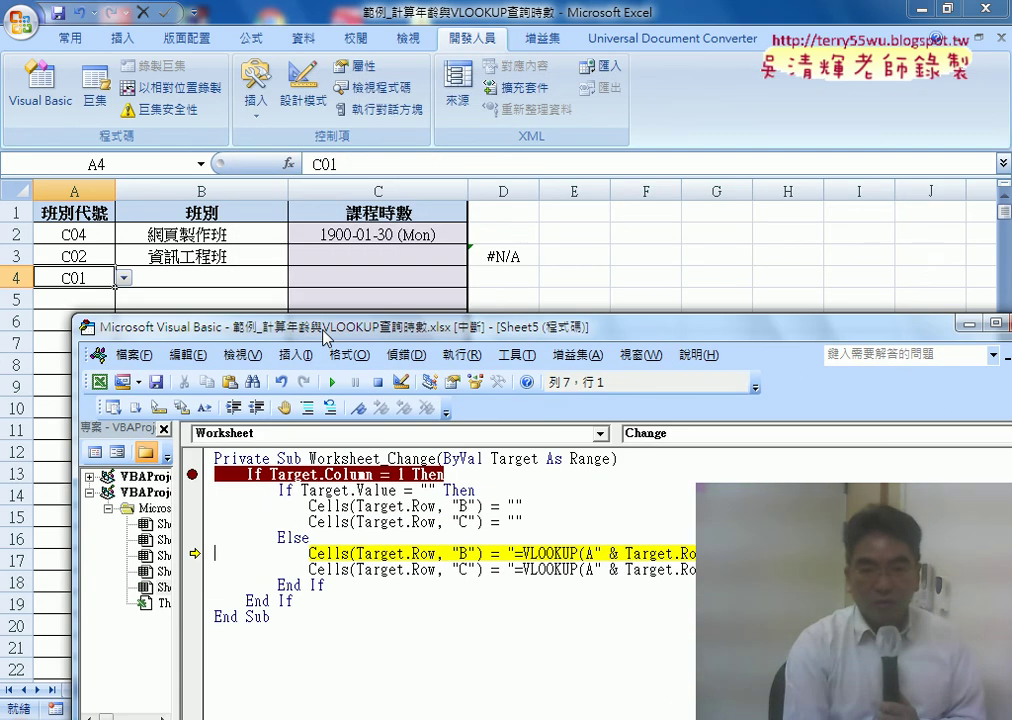
key("F8")
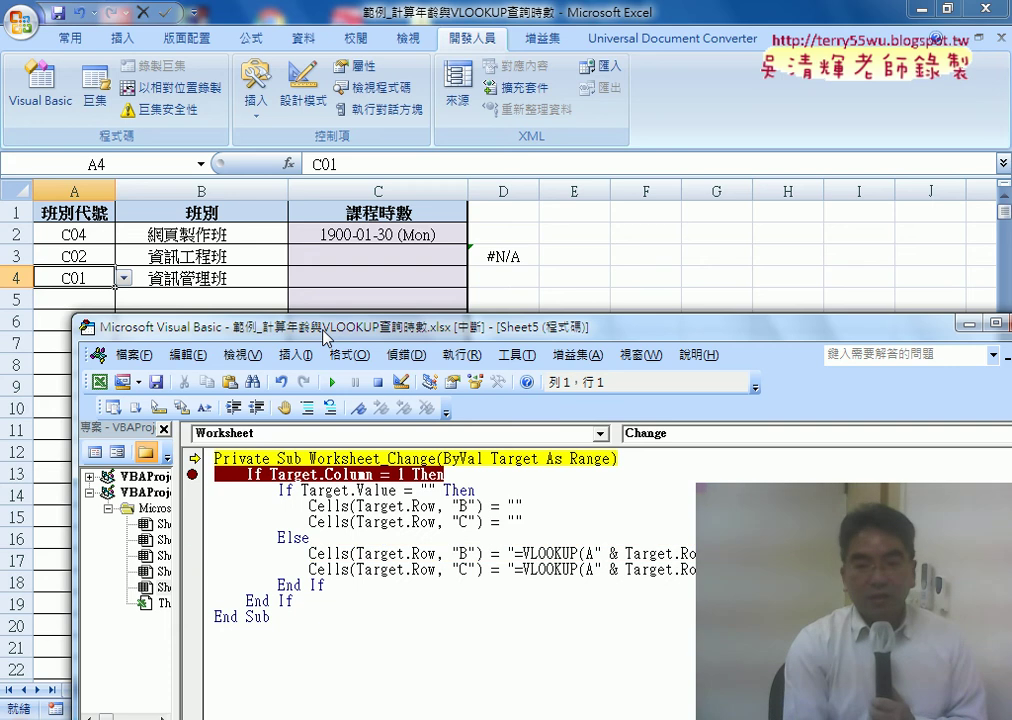
key("F8")
key("F8")
key("F8")
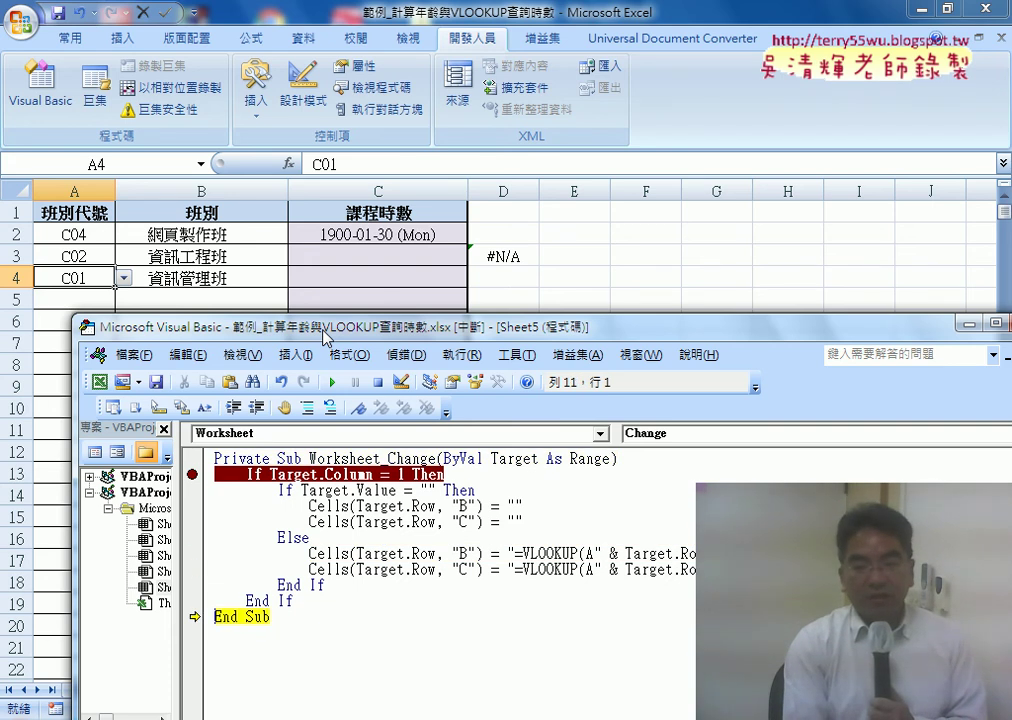
key("F8")
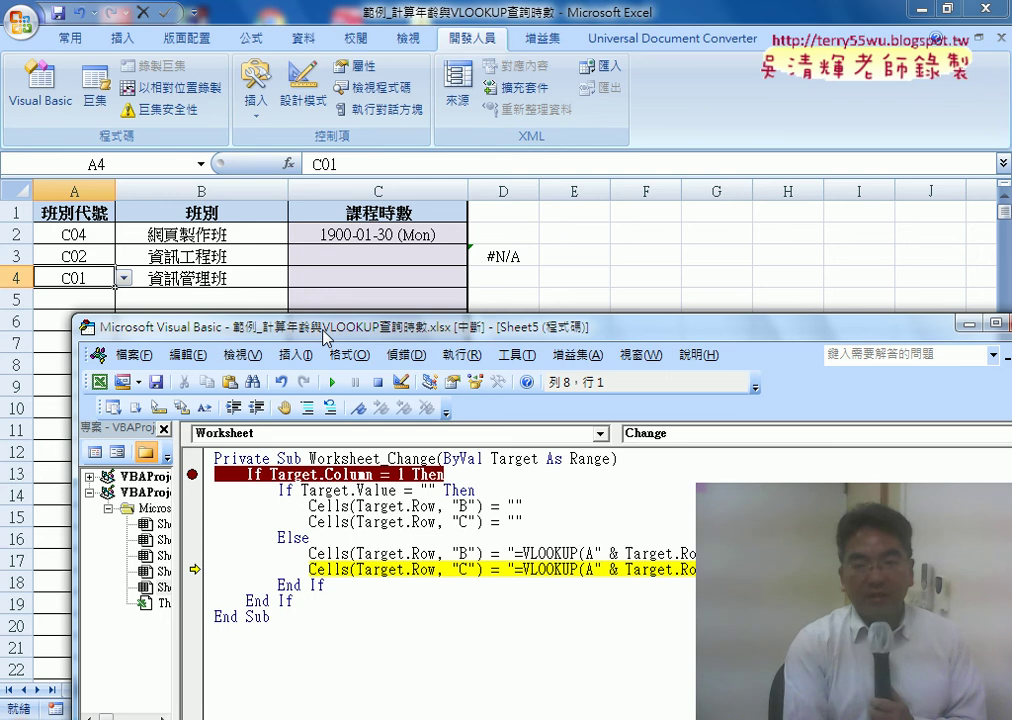
key("F8")
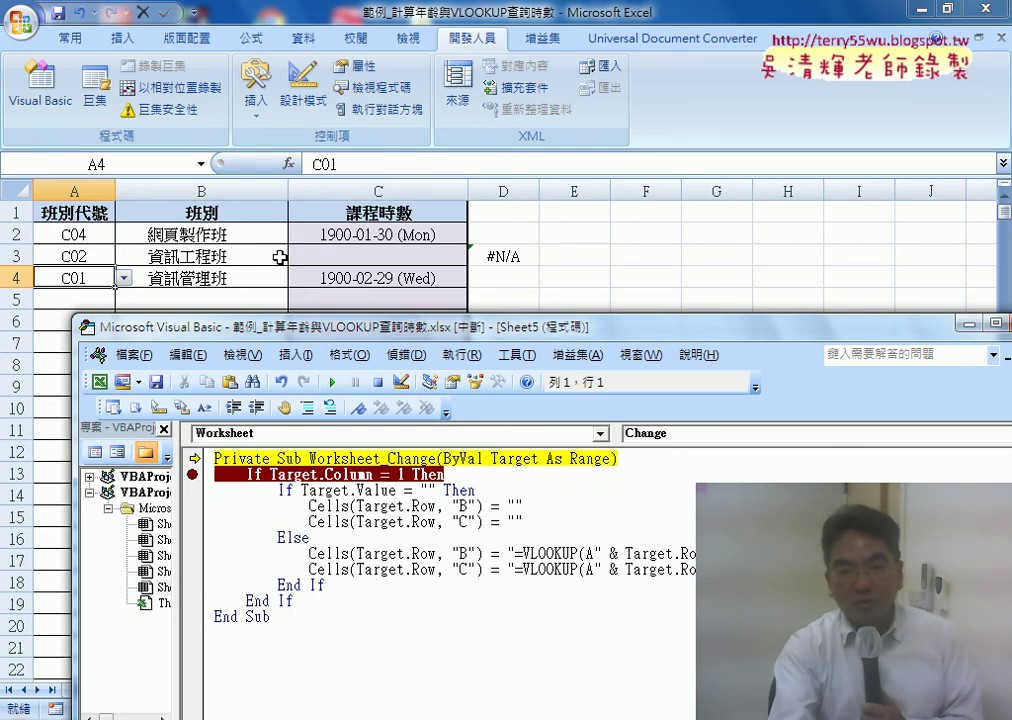
Step: Format the hours cells in column C from C2 down as 通用格式 so 30 and 60 show
left_click(345, 279)
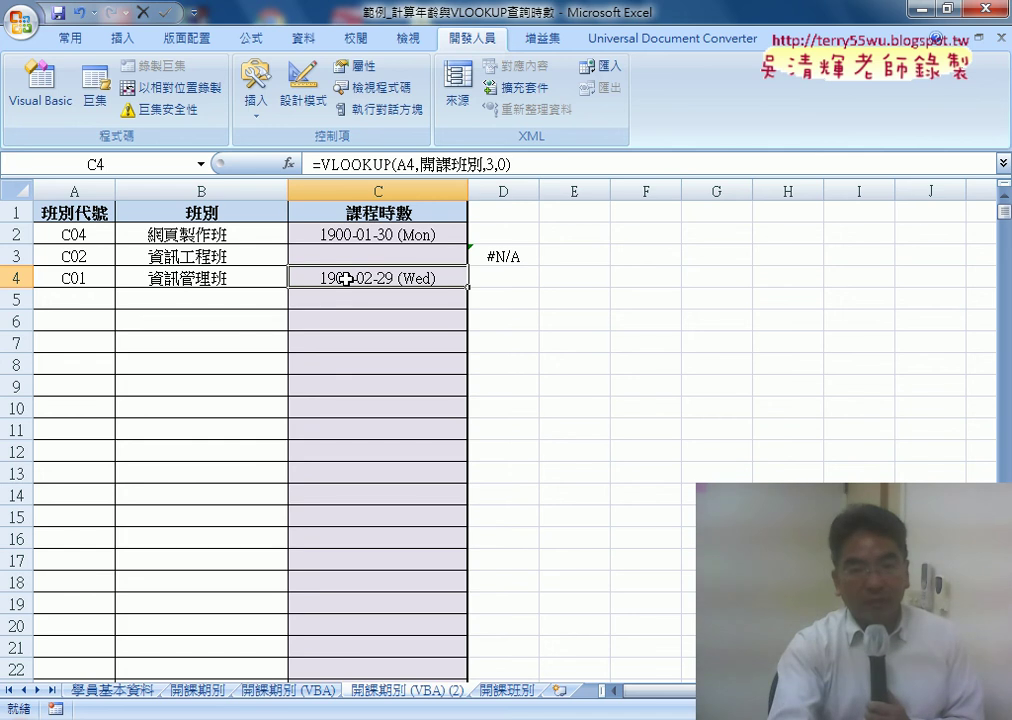
left_click(375, 235)
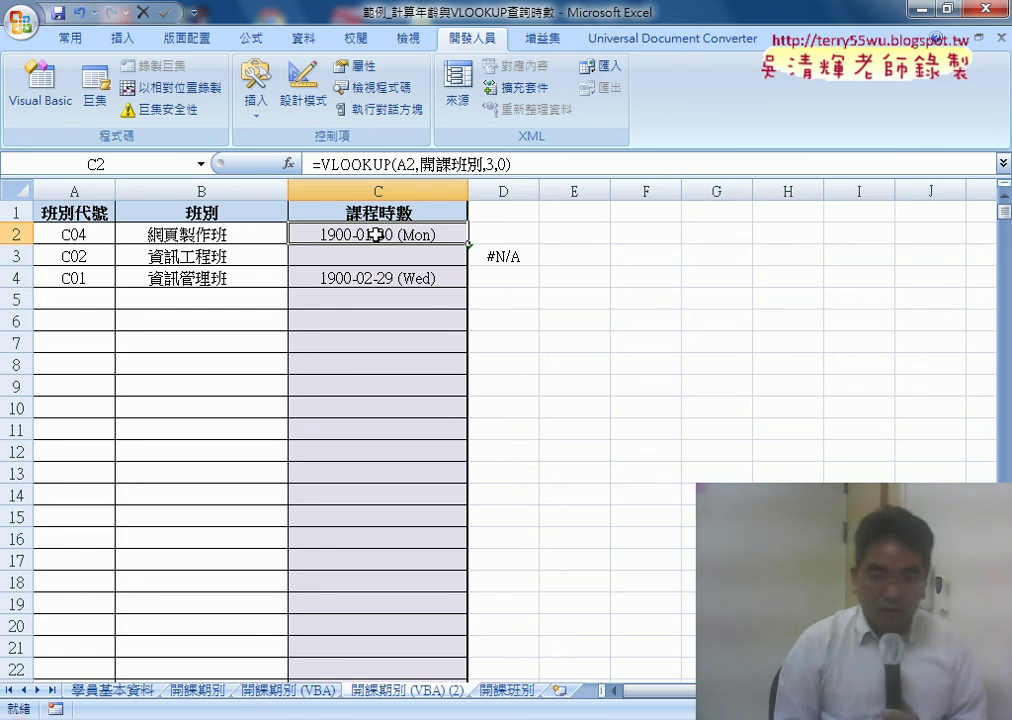
left_click_drag(375, 234, 375, 234)
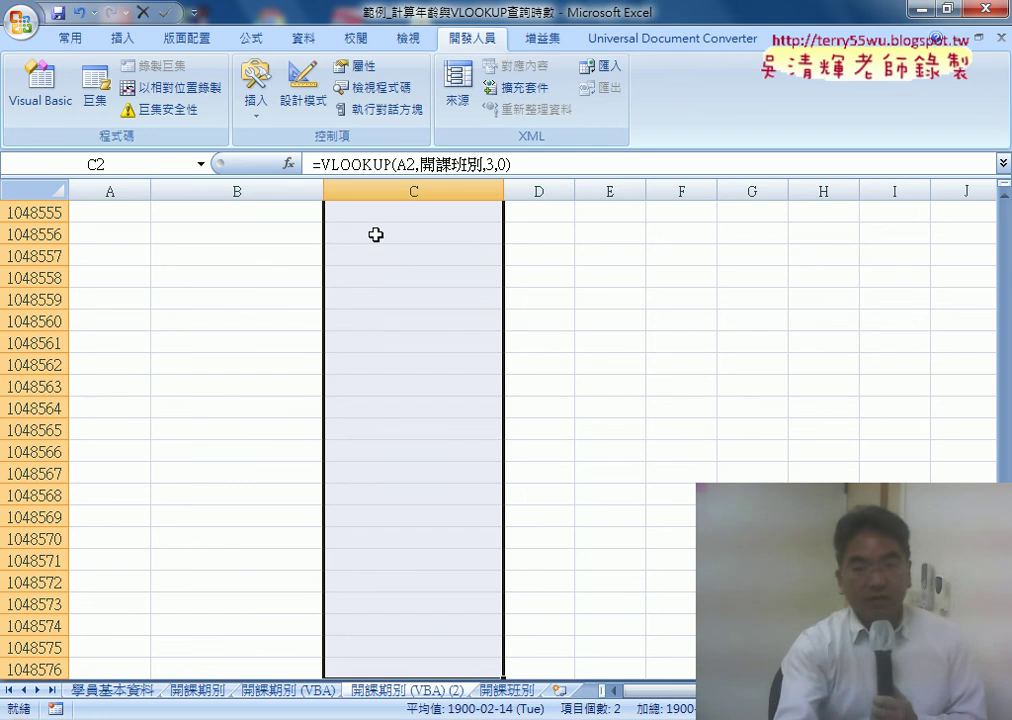
right_click(378, 241)
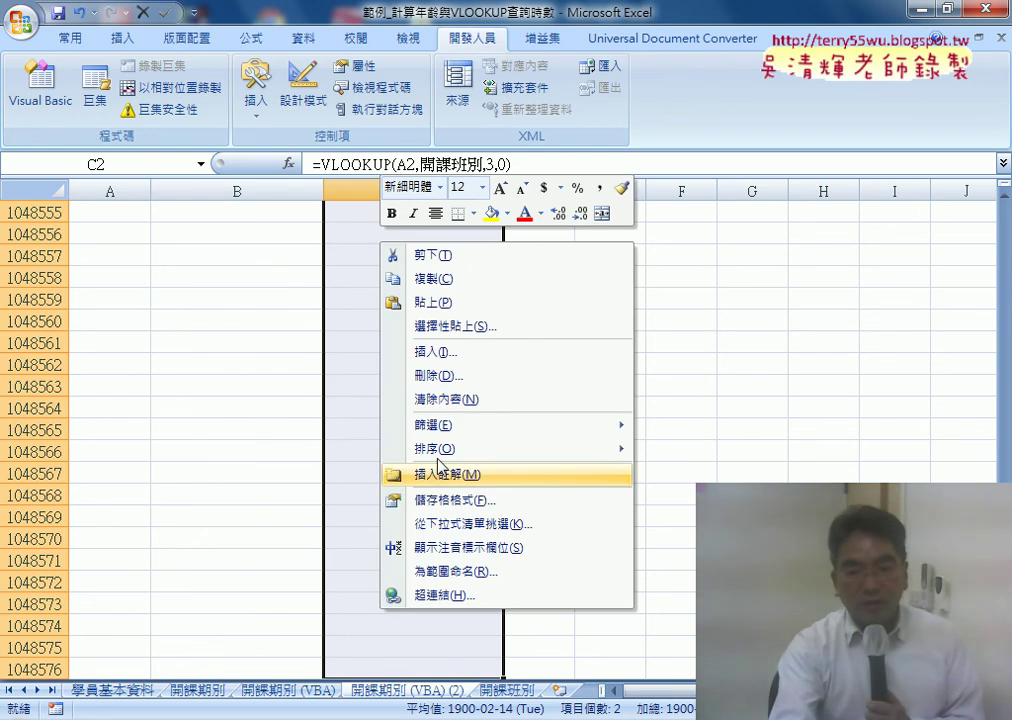
left_click(447, 494)
left_click(224, 354)
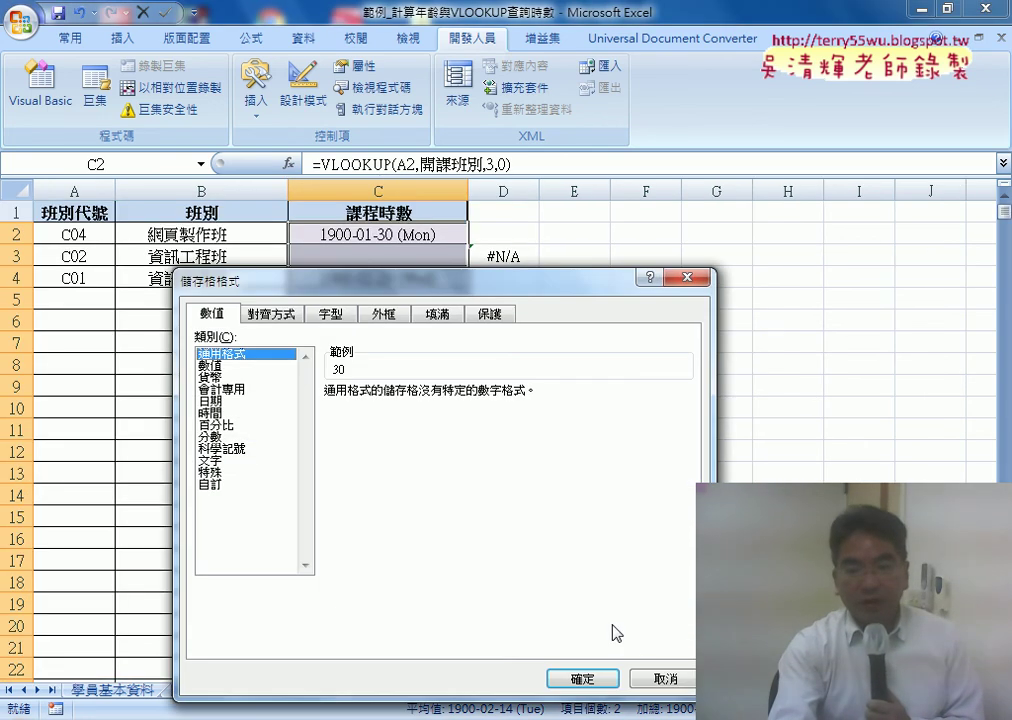
left_click(583, 674)
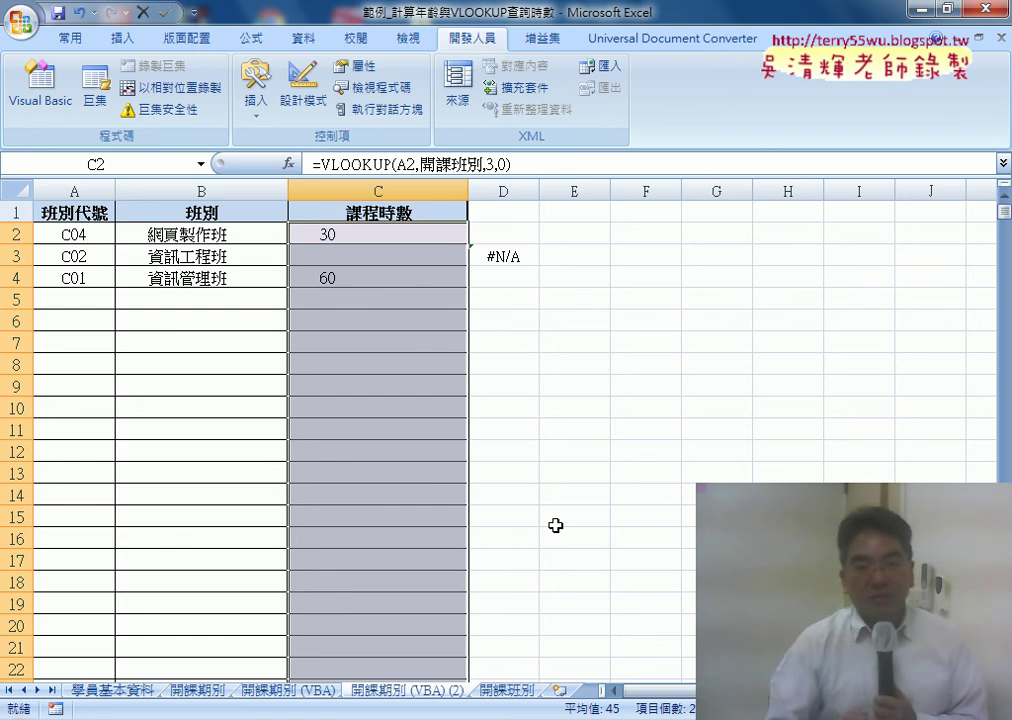
Step: Remove the breakpoint from the If Target.Column = 1 Then line in the VBA editor
left_click(69, 298)
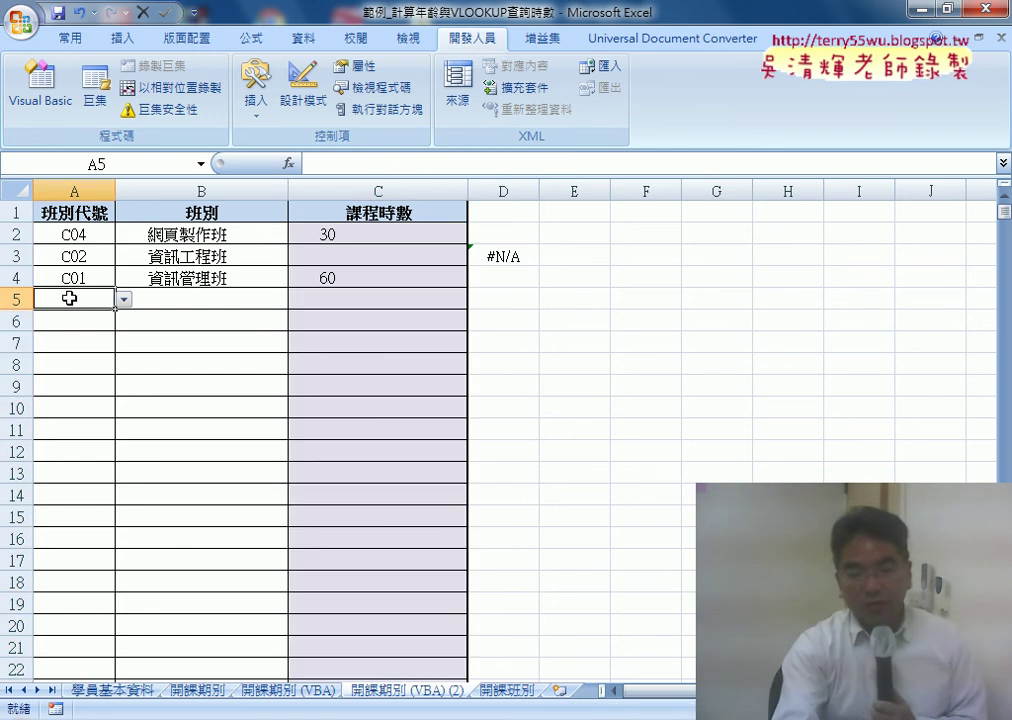
left_click(669, 655)
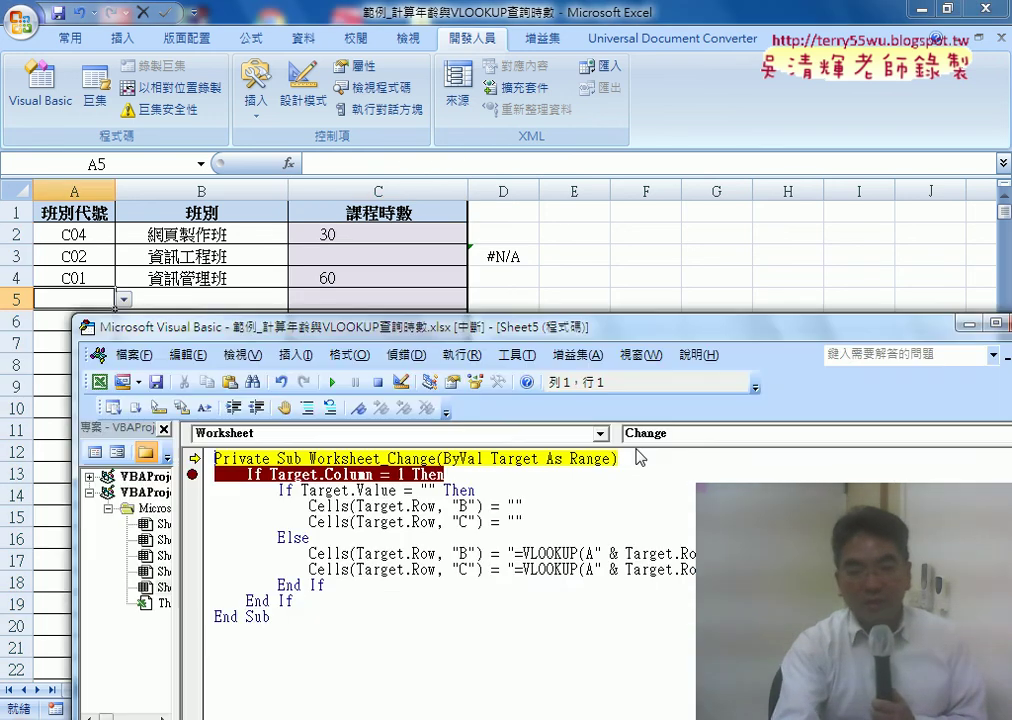
left_click(195, 475)
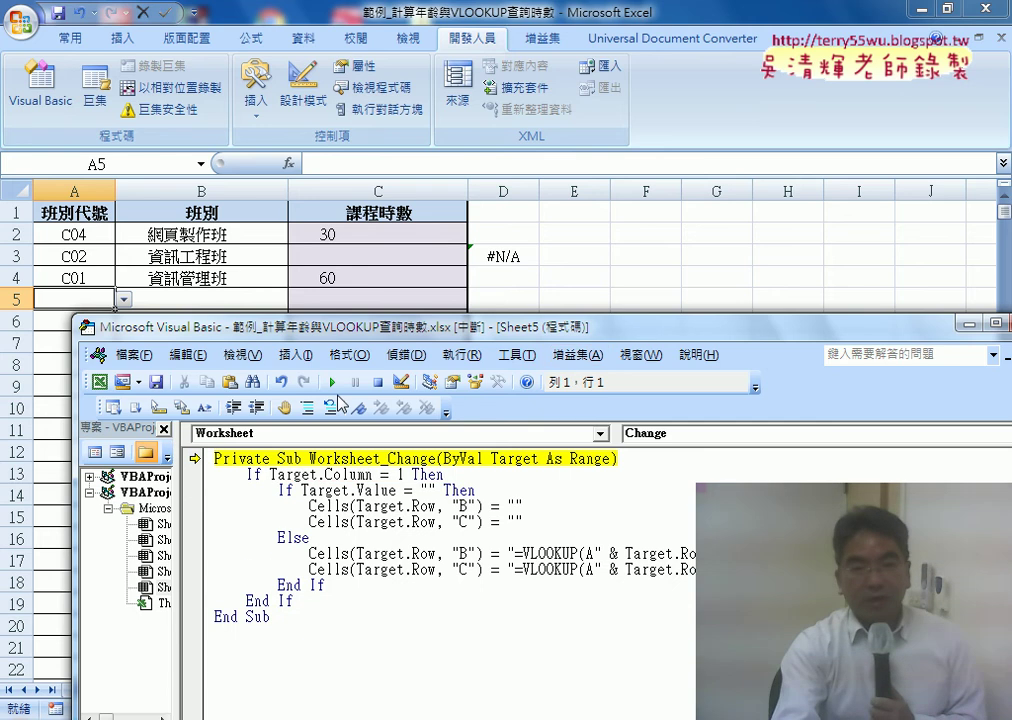
left_click(323, 276)
Step: Choose class codes C04, M02, M01 and M02 in cells A5 through A8
left_click(100, 299)
left_click(123, 299)
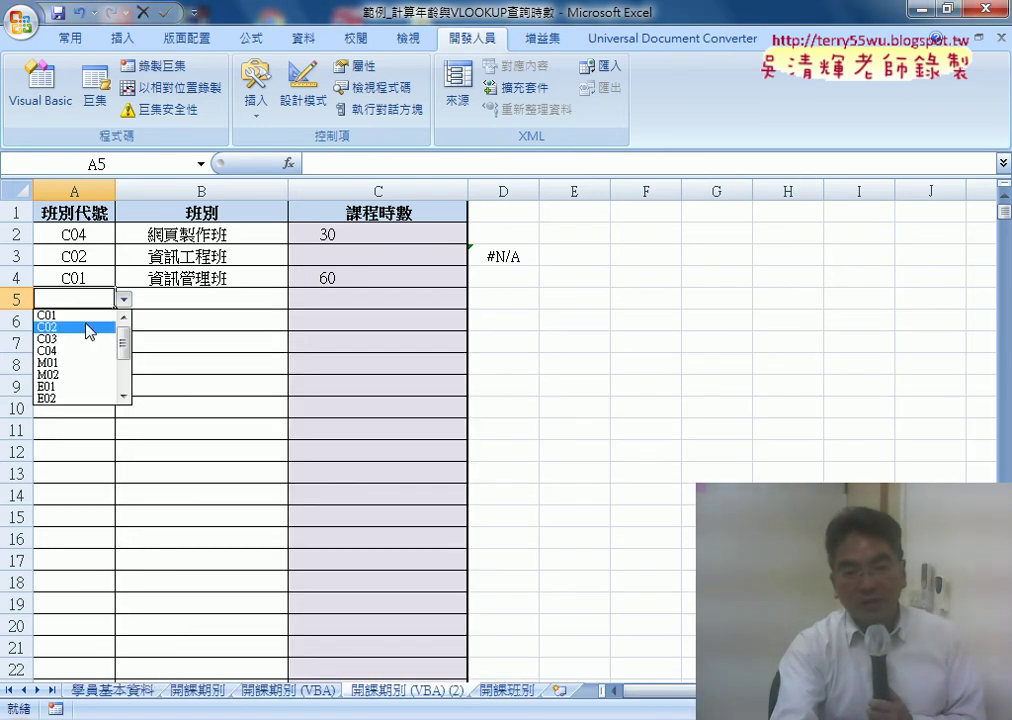
left_click(67, 351)
left_click(91, 327)
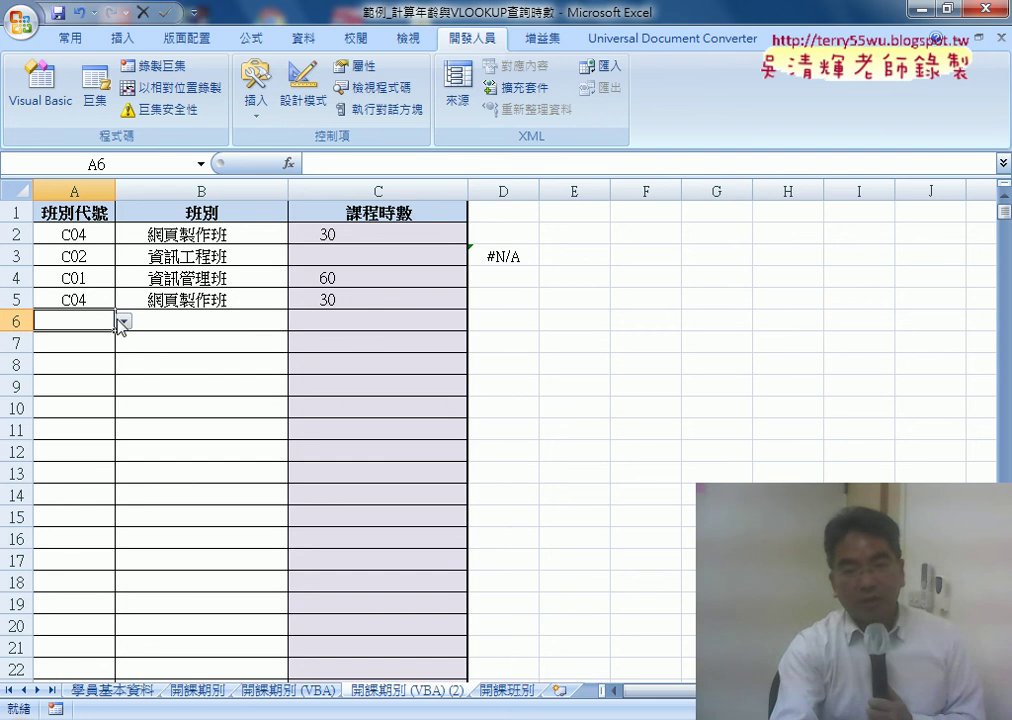
left_click(123, 321)
left_click(89, 394)
left_click(84, 343)
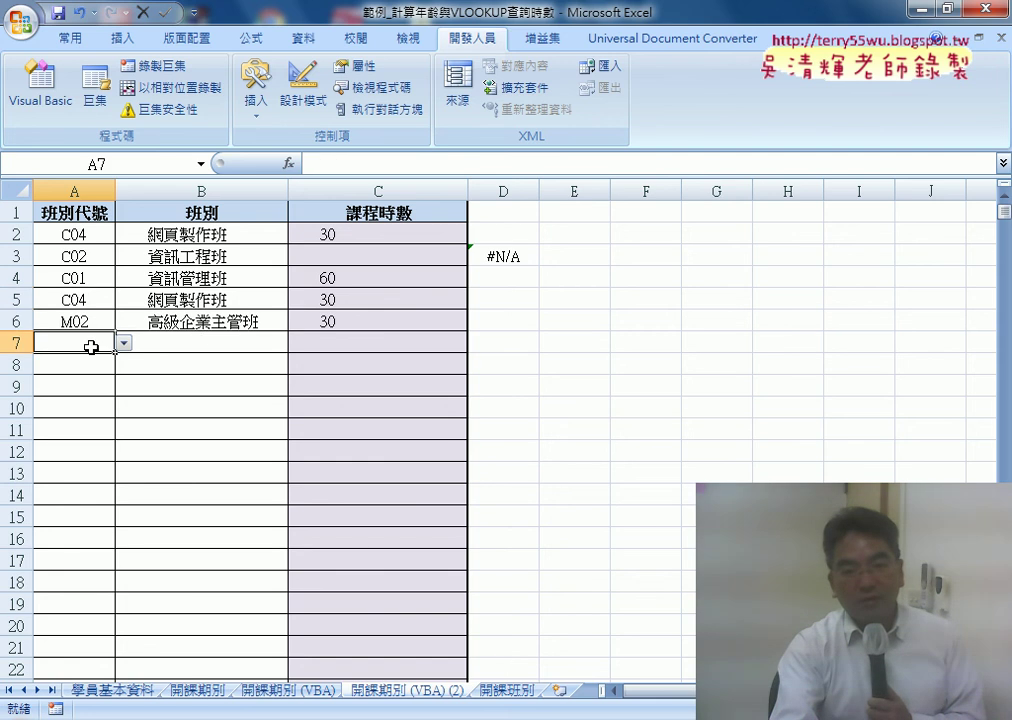
left_click(123, 343)
left_click(86, 409)
left_click(96, 369)
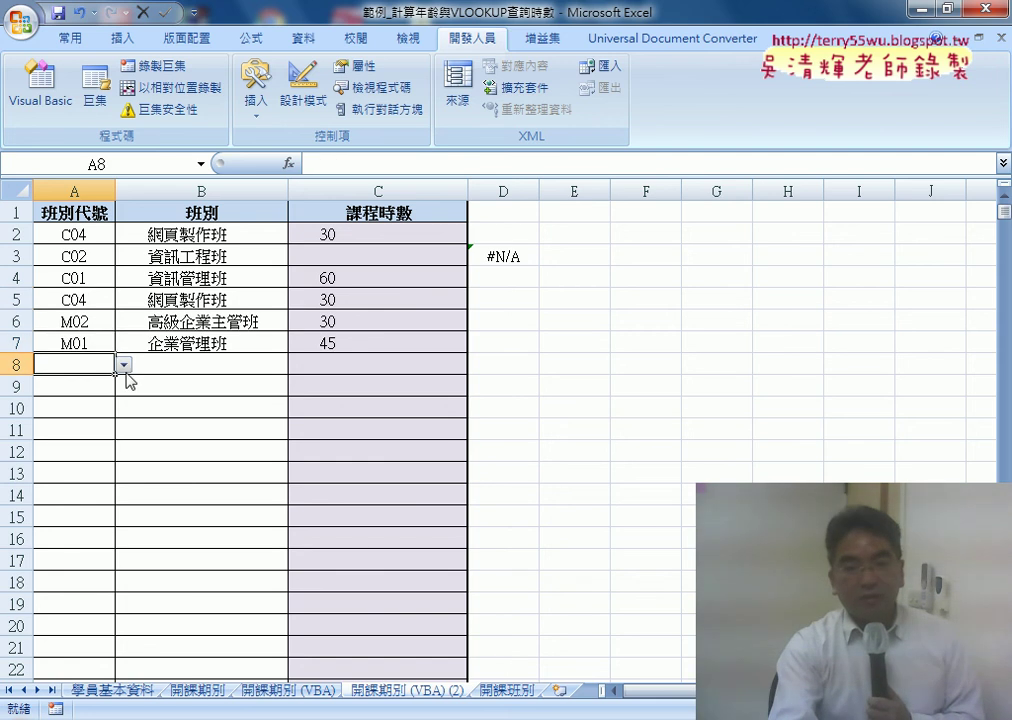
left_click(123, 365)
left_click(87, 444)
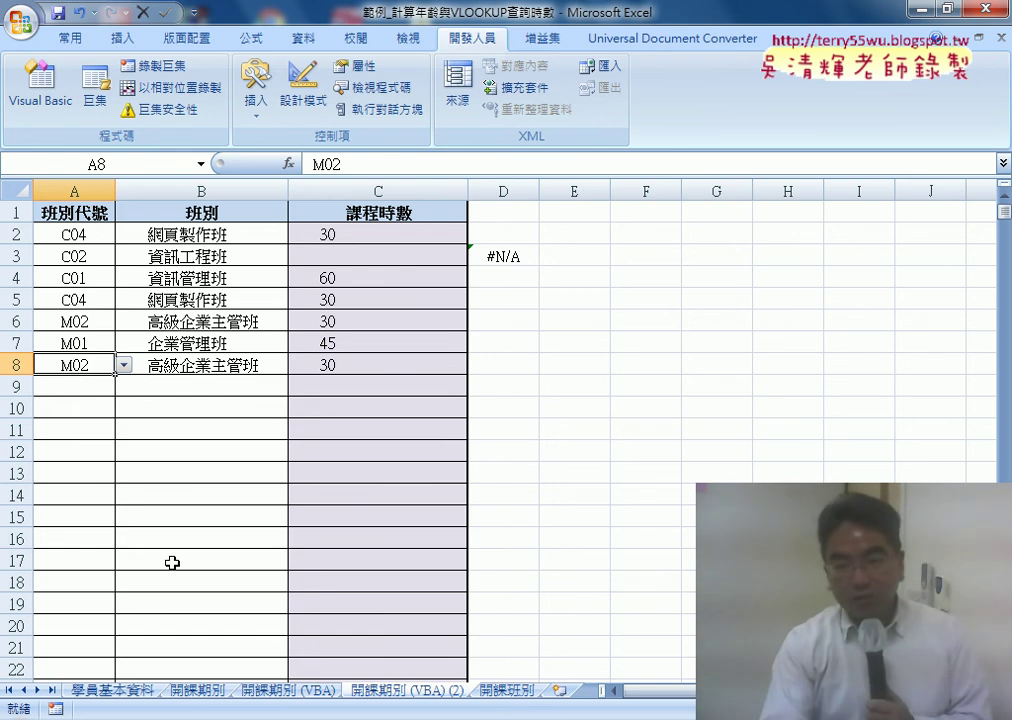
mouse_move(639, 705)
left_click(357, 620)
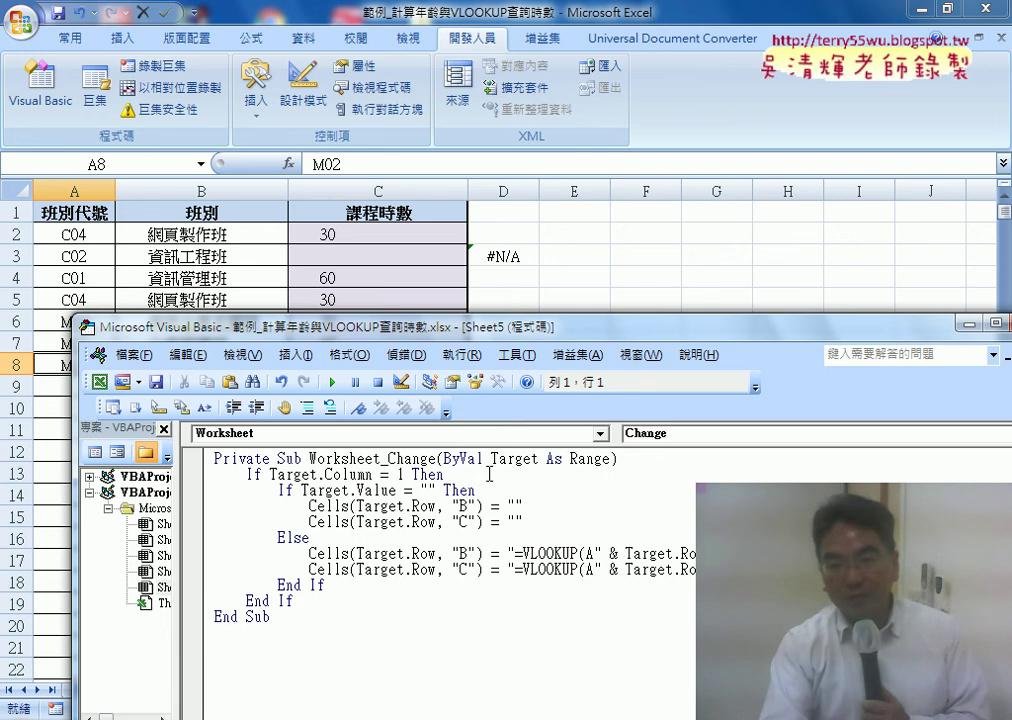
Step: Review the Cells(Target.Row, "C") hours line, then return to the filled class table
left_click_drag(452, 333, 415, 95)
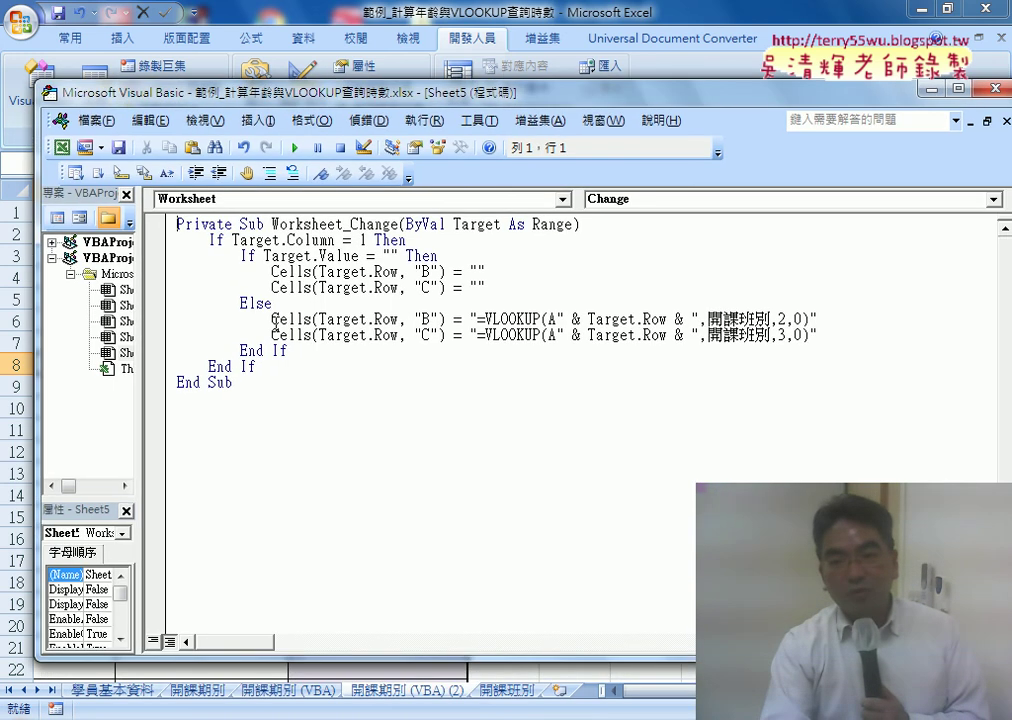
left_click_drag(272, 335, 818, 335)
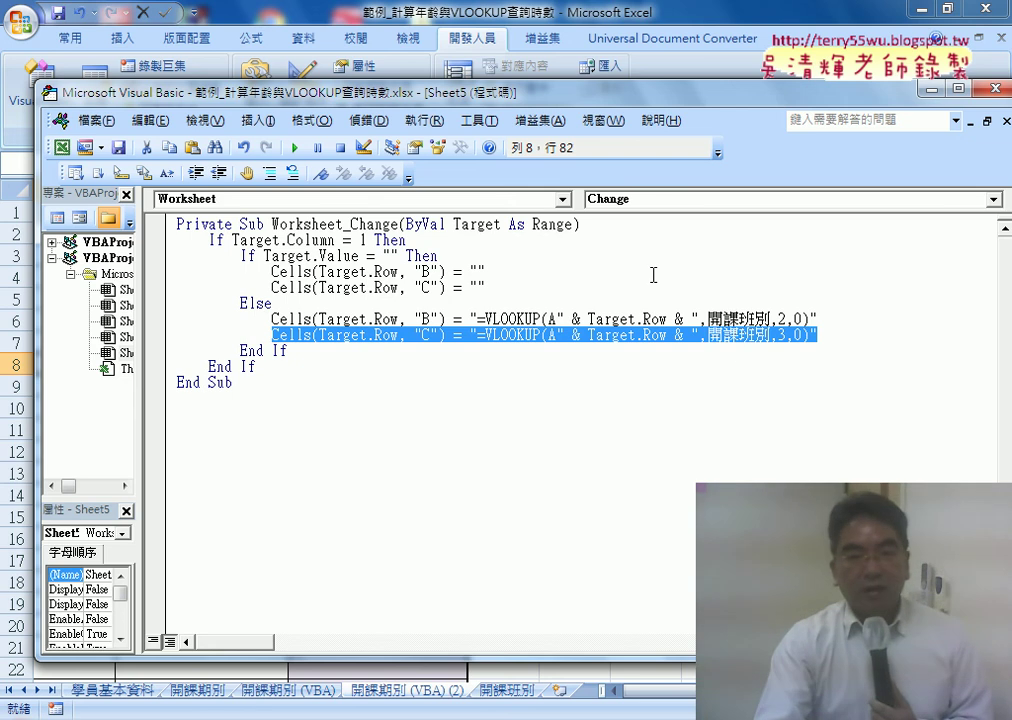
mouse_move(436, 103)
left_mouse_down()
mouse_move(540, 176)
mouse_move(526, 262)
left_mouse_up()
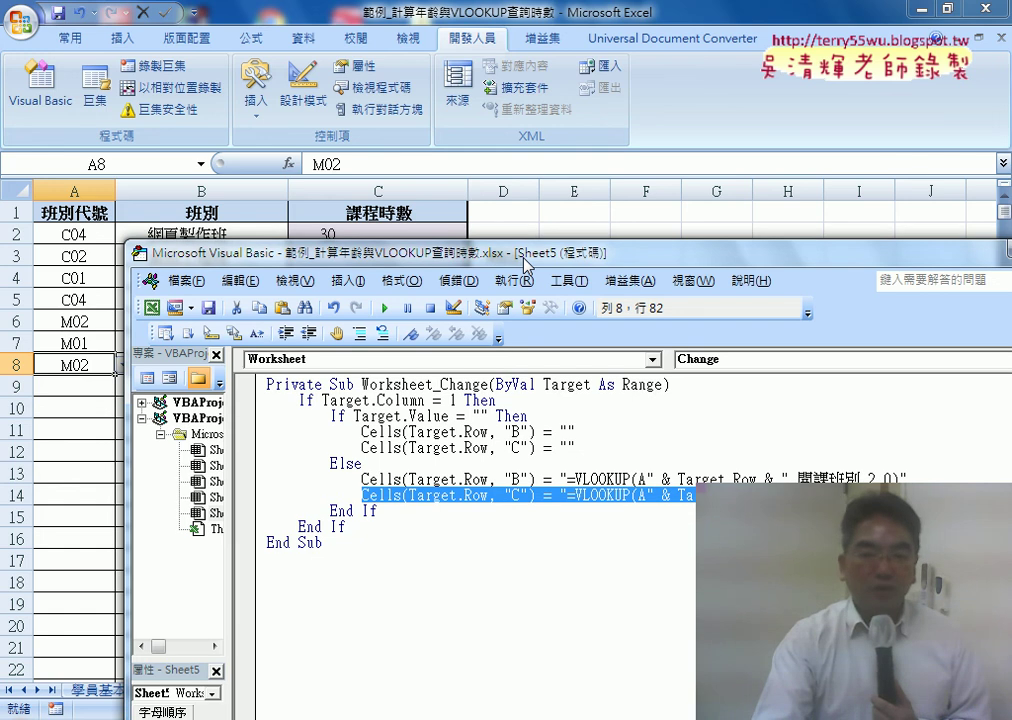
left_click(70, 380)
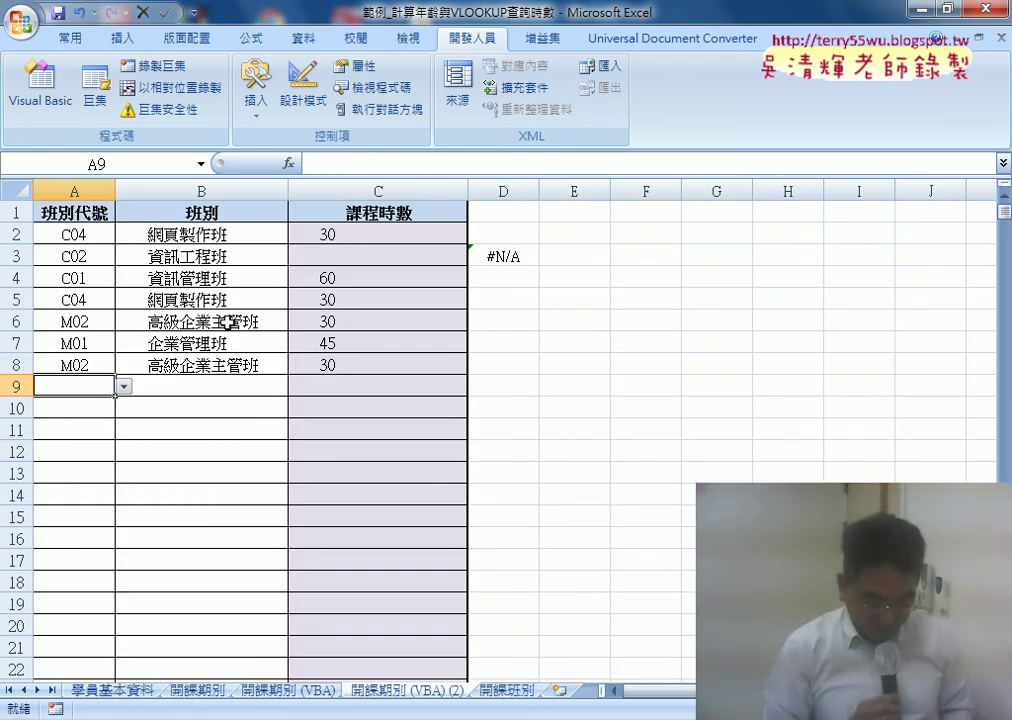